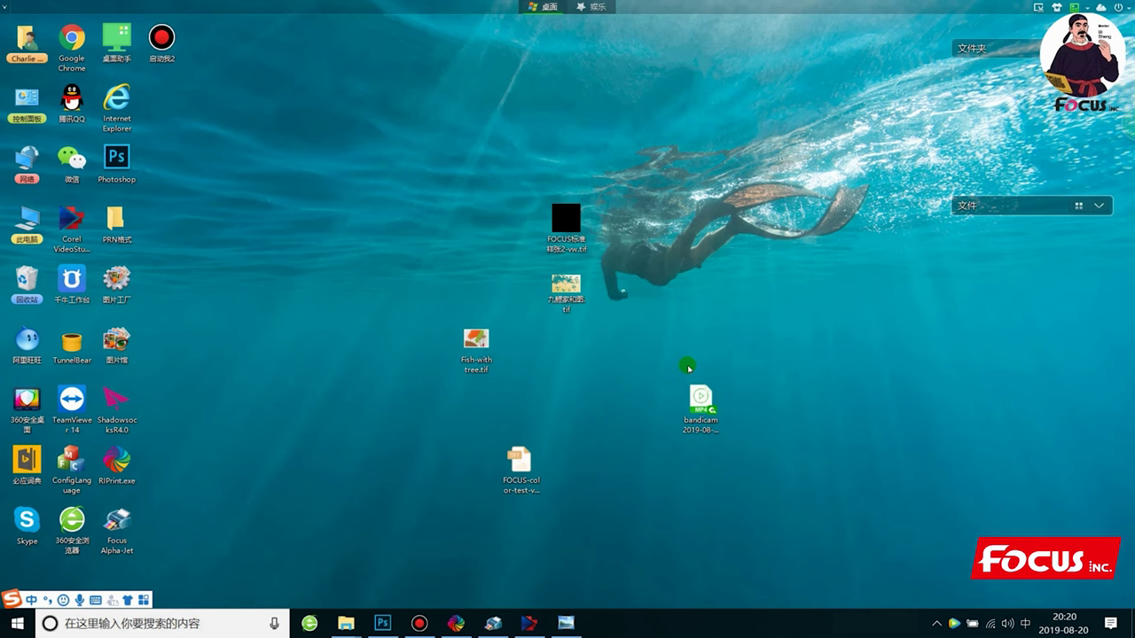
# - Bring up the Fish-with tree image in Windows Photo Viewer, examine its flowers, lettering and koi, and close the viewer
pyautogui.click(570, 622)
pyautogui.scroll(1, 595, 322)
pyautogui.scroll(-1, 600, 322)
pyautogui.scroll(1, 602, 317)
pyautogui.scroll(-1, 602, 318)
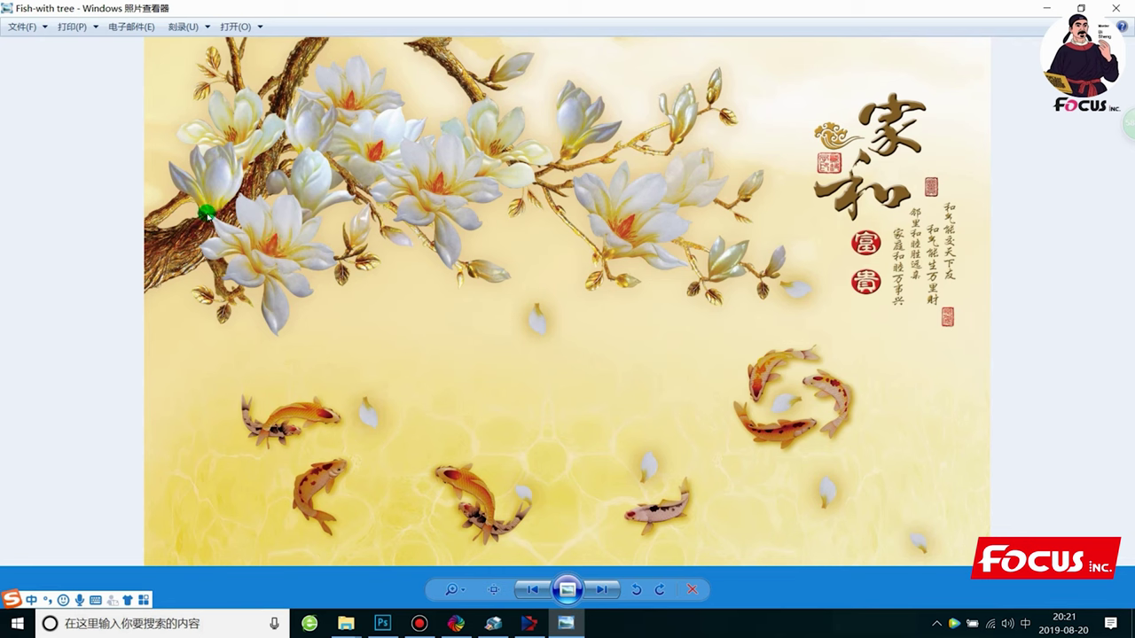
pyautogui.click(1118, 8)
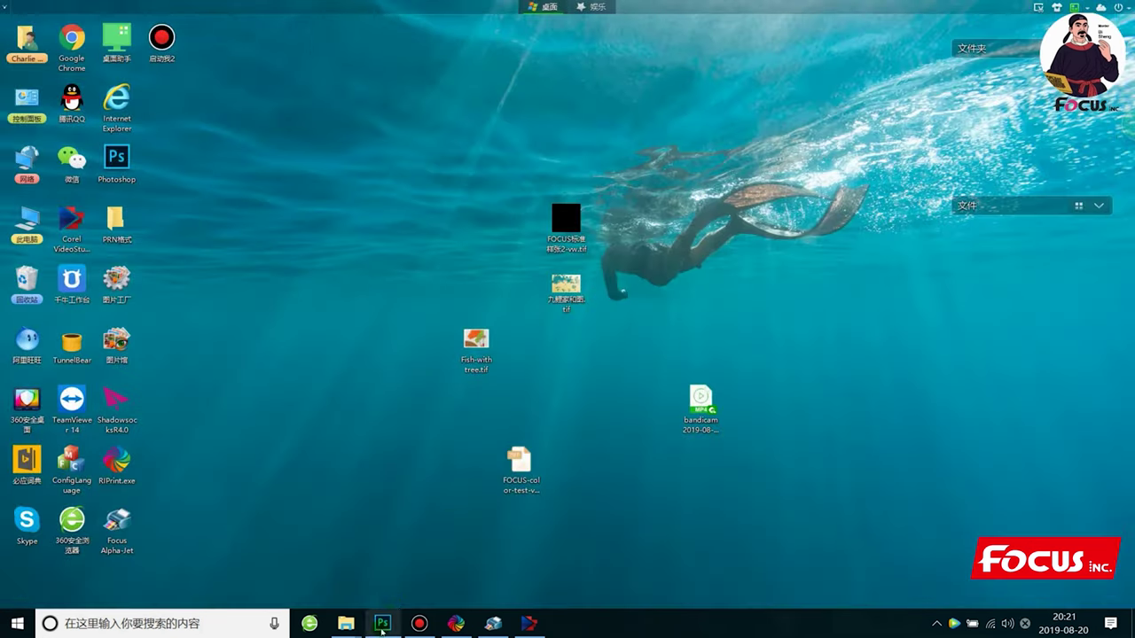
pyautogui.click(381, 625)
pyautogui.moveTo(814, 5); pyautogui.dragTo(351, 100)
pyautogui.moveTo(520, 463); pyautogui.dragTo(234, 188)
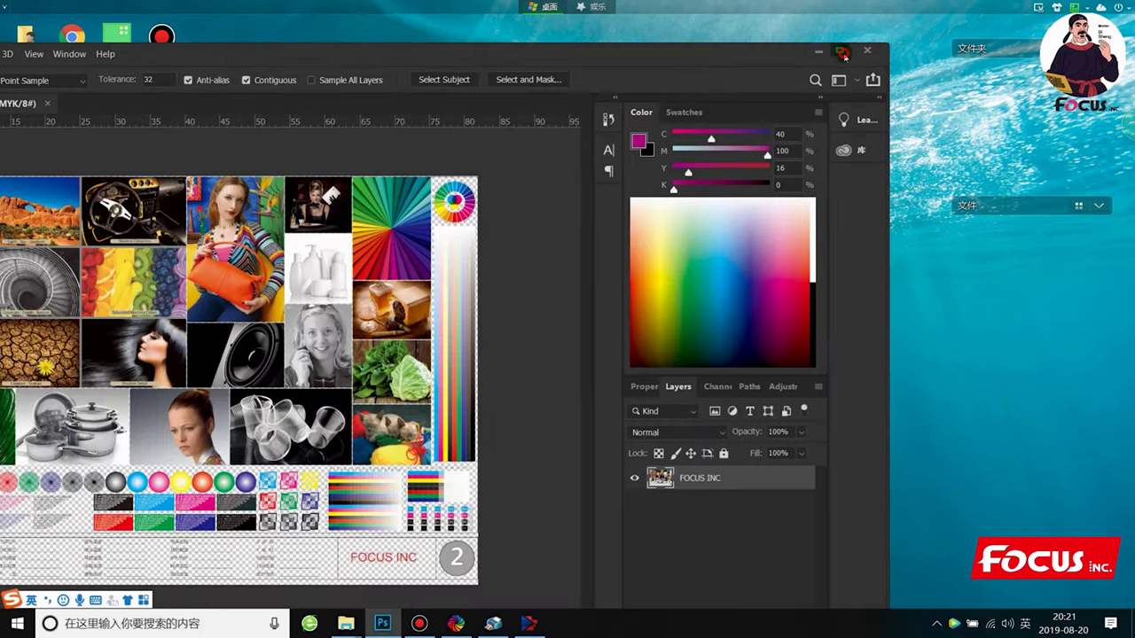
pyautogui.click(836, 48)
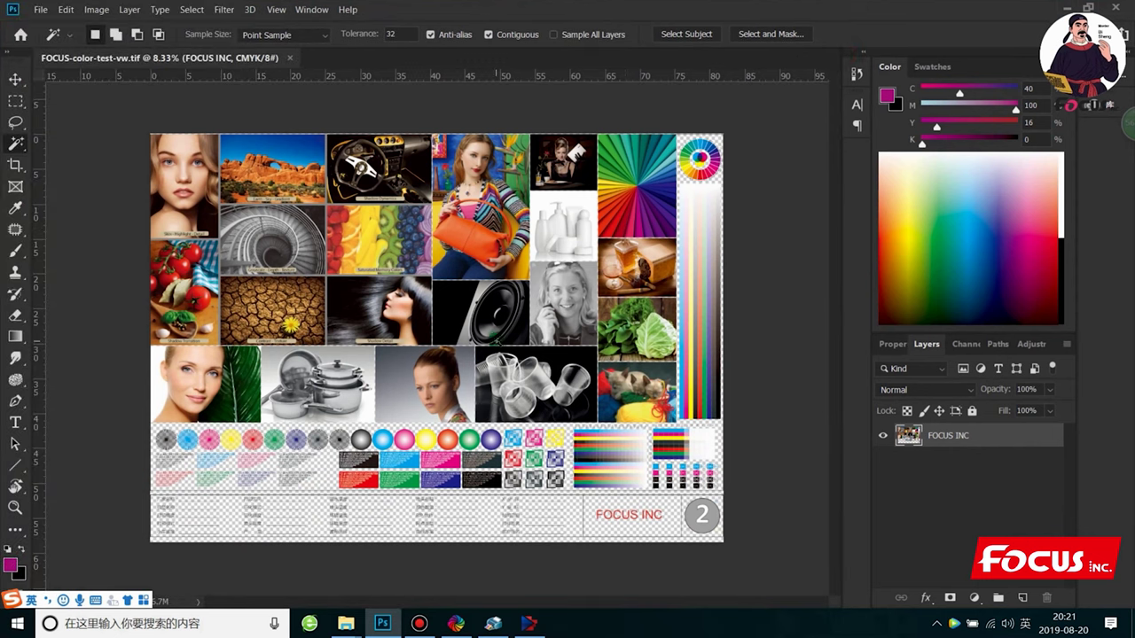
pyautogui.click(289, 58)
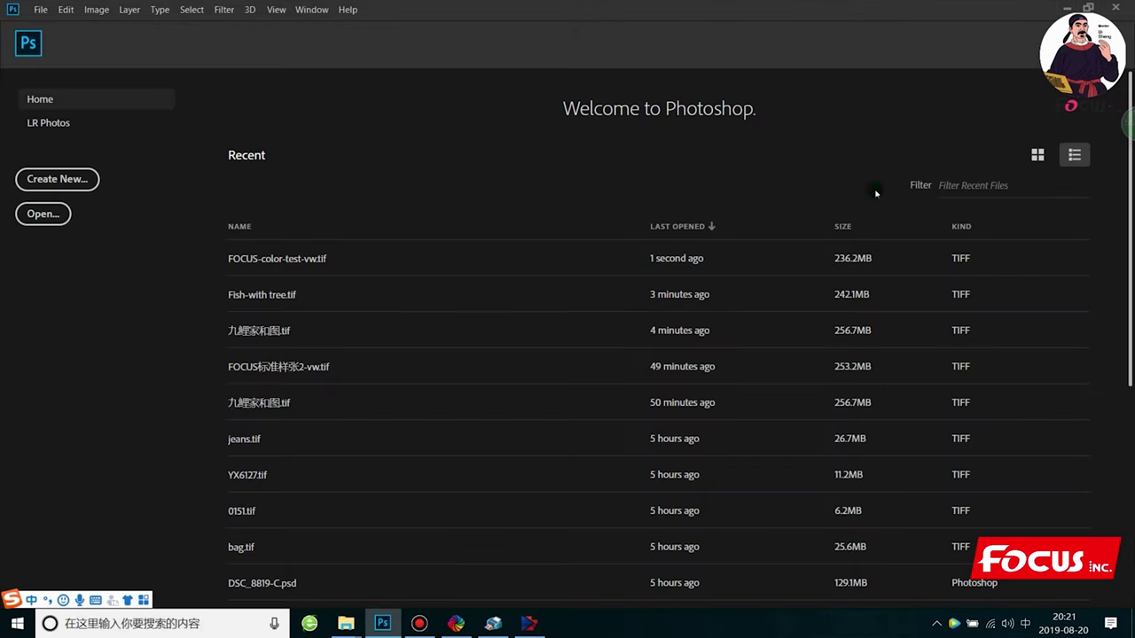
# - Open Fish-with tree.tif from the desktop in Photoshop and maximize the program window
pyautogui.click(1092, 7)
pyautogui.moveTo(765, 51); pyautogui.dragTo(653, 401)
pyautogui.moveTo(488, 335); pyautogui.dragTo(512, 486)
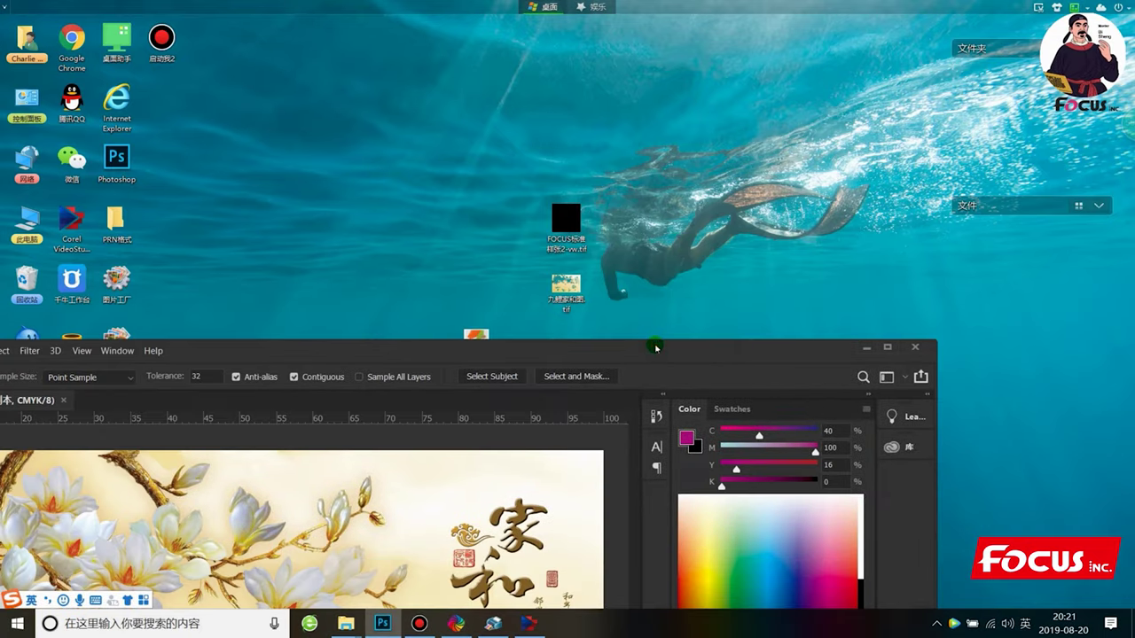
pyautogui.doubleClick(653, 345)
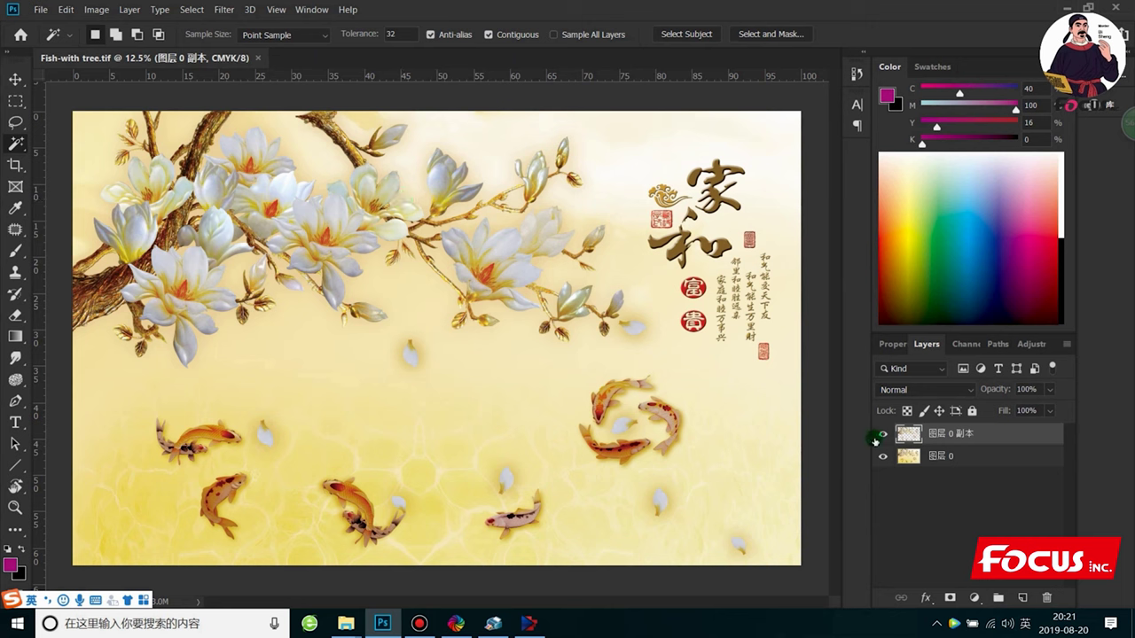
# - Check which colour mode and bit depth the image uses, leaving both as they are
pyautogui.click(96, 10)
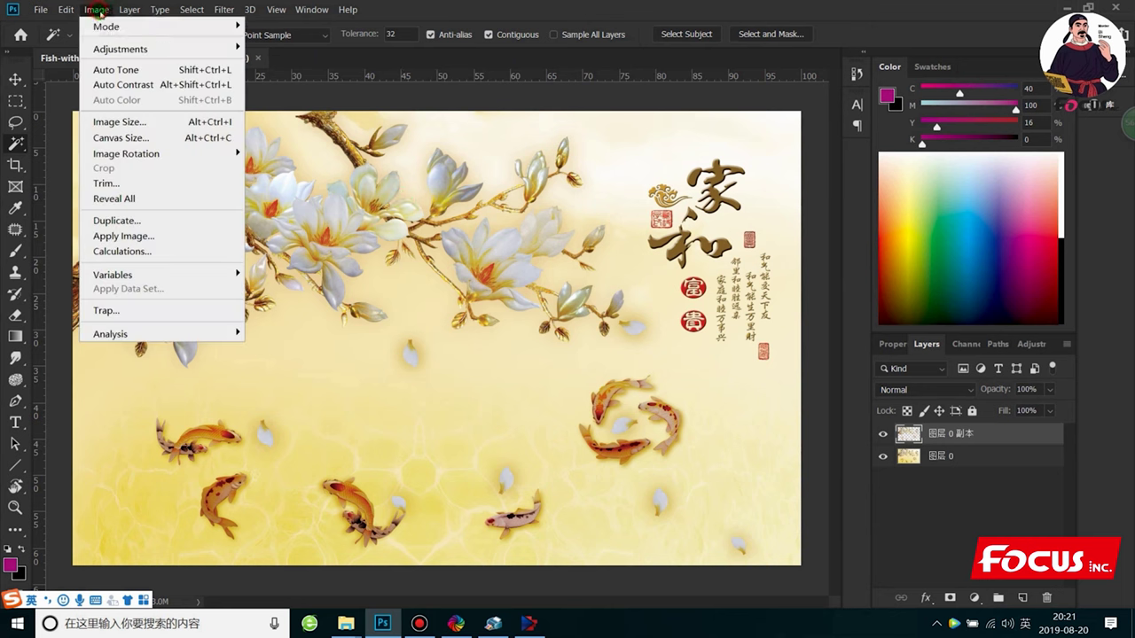
pyautogui.moveTo(113, 26)
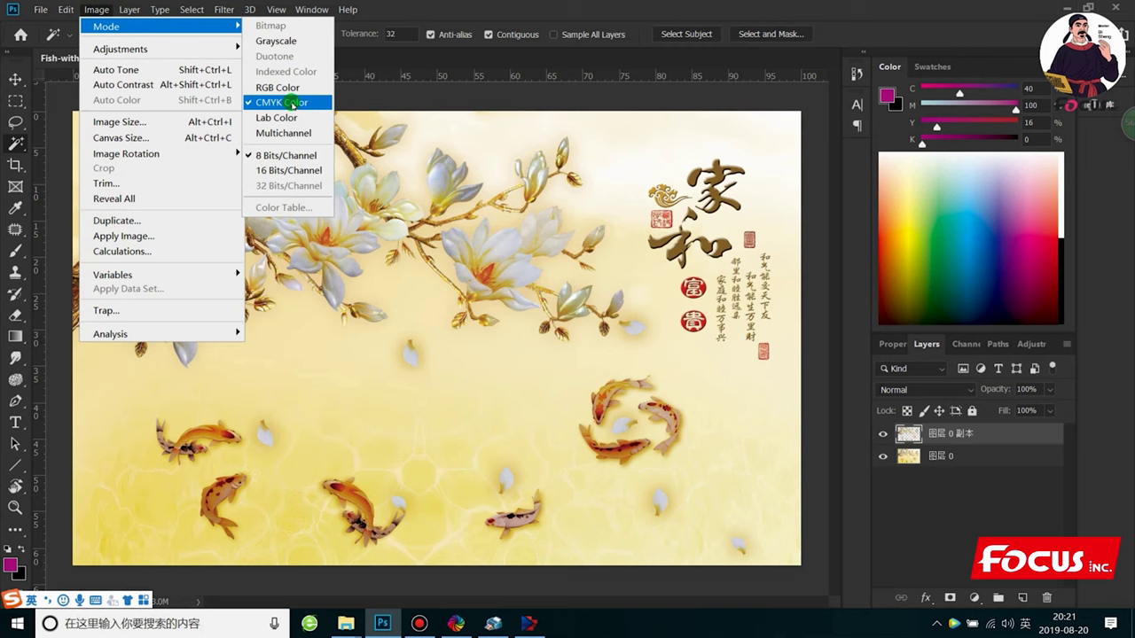
pyautogui.click(626, 135)
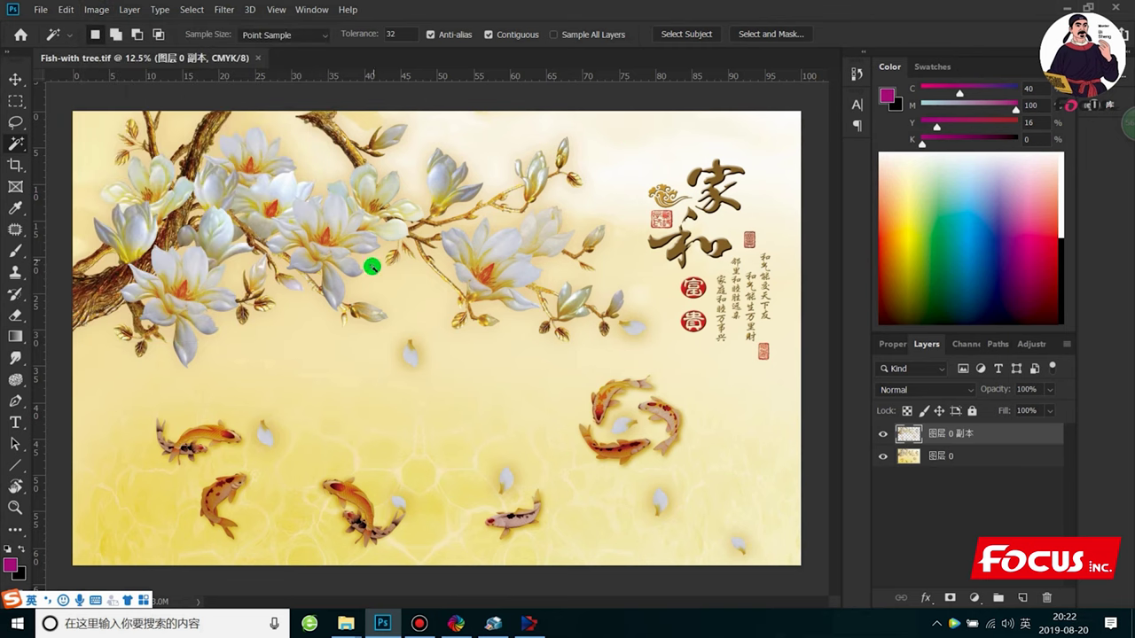
# - Make 图层 0 the active layer and hide the layer 图层 0 副本
pyautogui.click(943, 459)
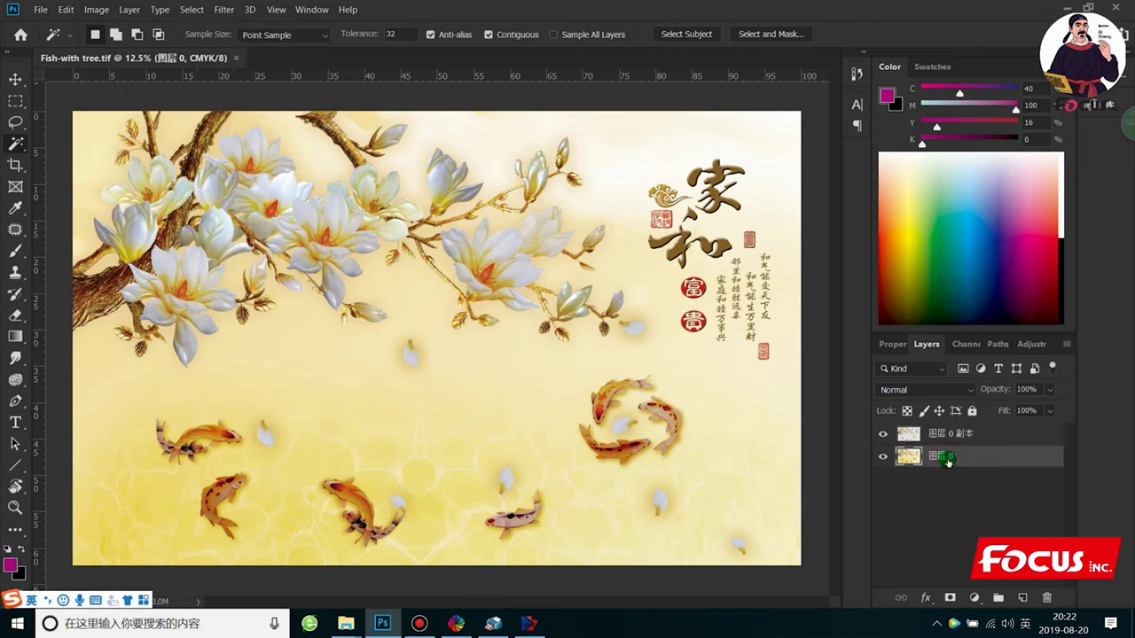
pyautogui.click(884, 434)
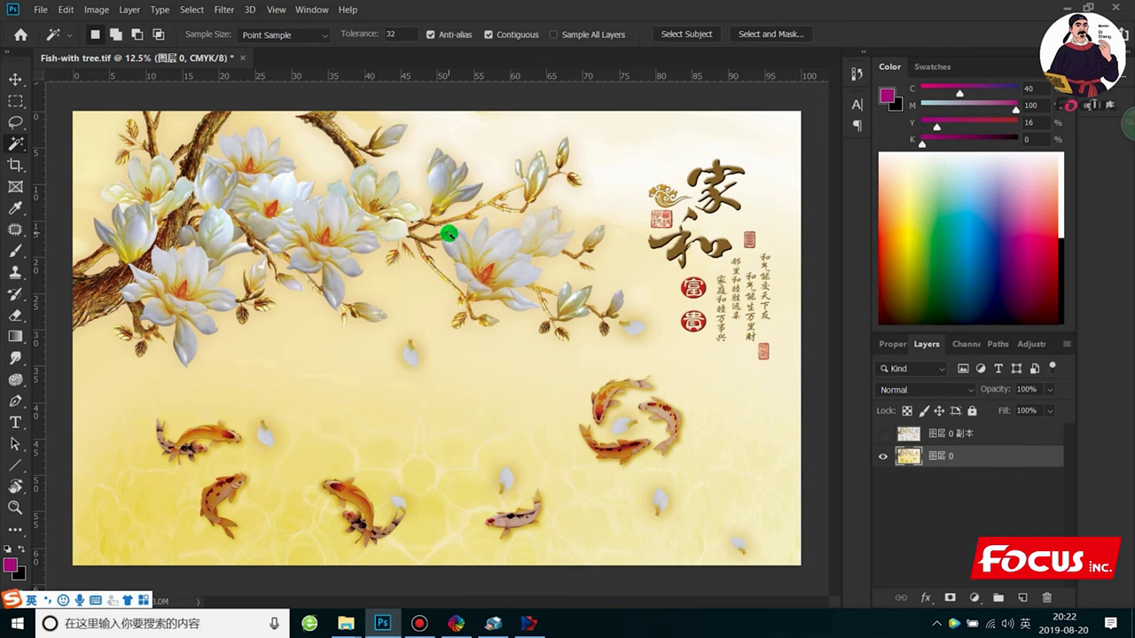
# - Select several neighbouring white magnolia petals with the Magic Wand and extend the selection to similar colours across the image
pyautogui.rightClick(21, 142)
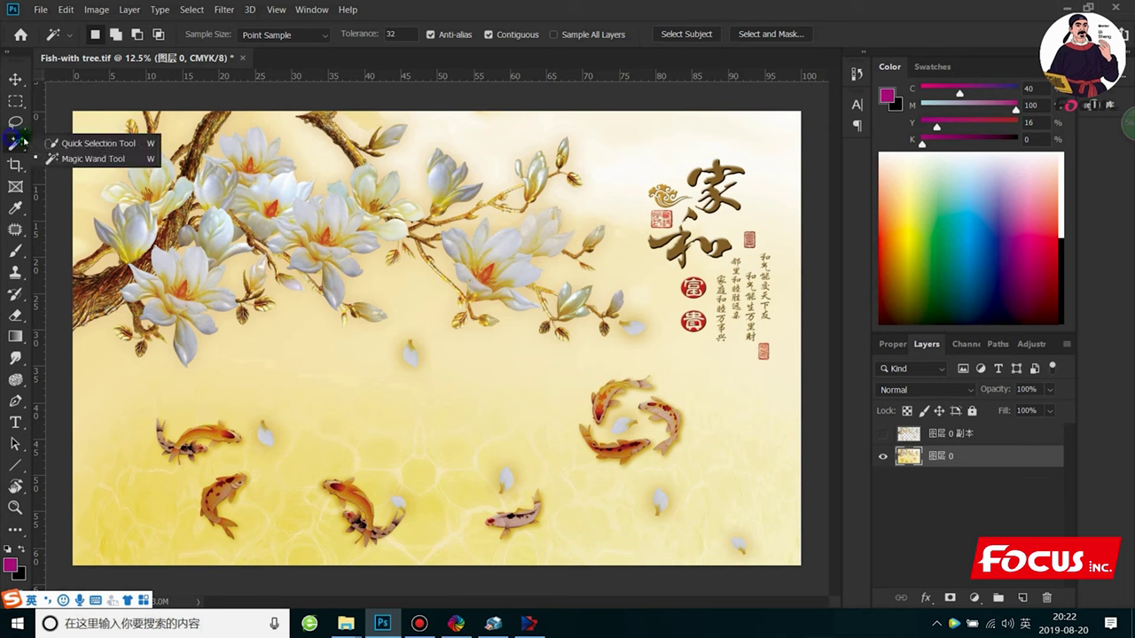
pyautogui.click(89, 159)
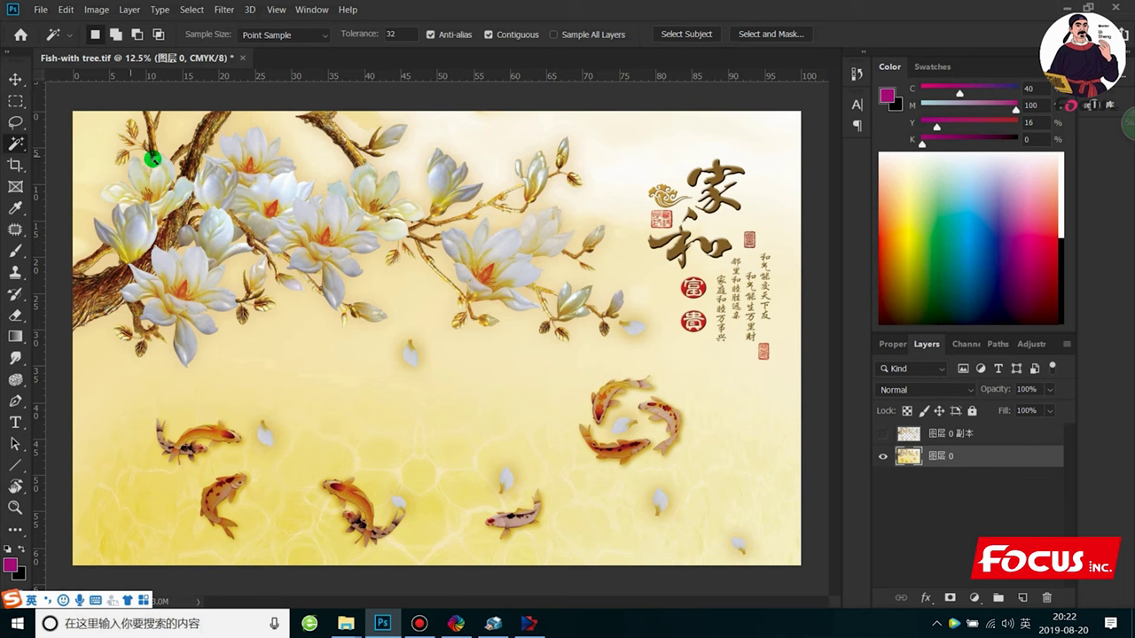
pyautogui.click(283, 195)
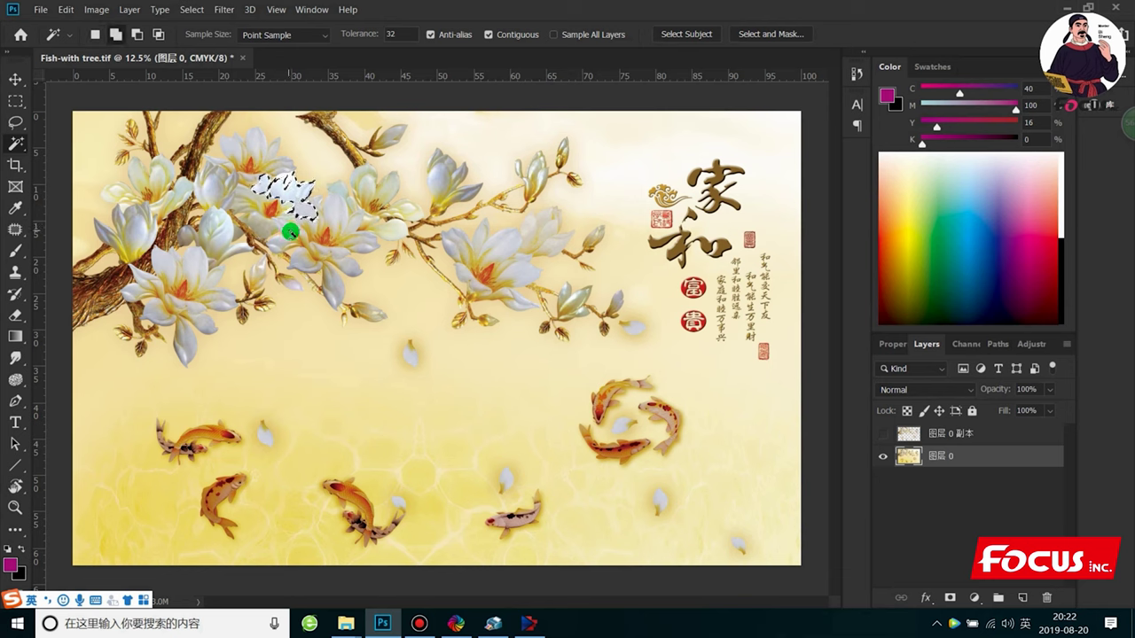
pyautogui.keyDown('shift'); pyautogui.click(289, 227); pyautogui.keyUp('shift')
pyautogui.keyDown('shift'); pyautogui.click(329, 215); pyautogui.keyUp('shift')
pyautogui.rightClick(331, 214)
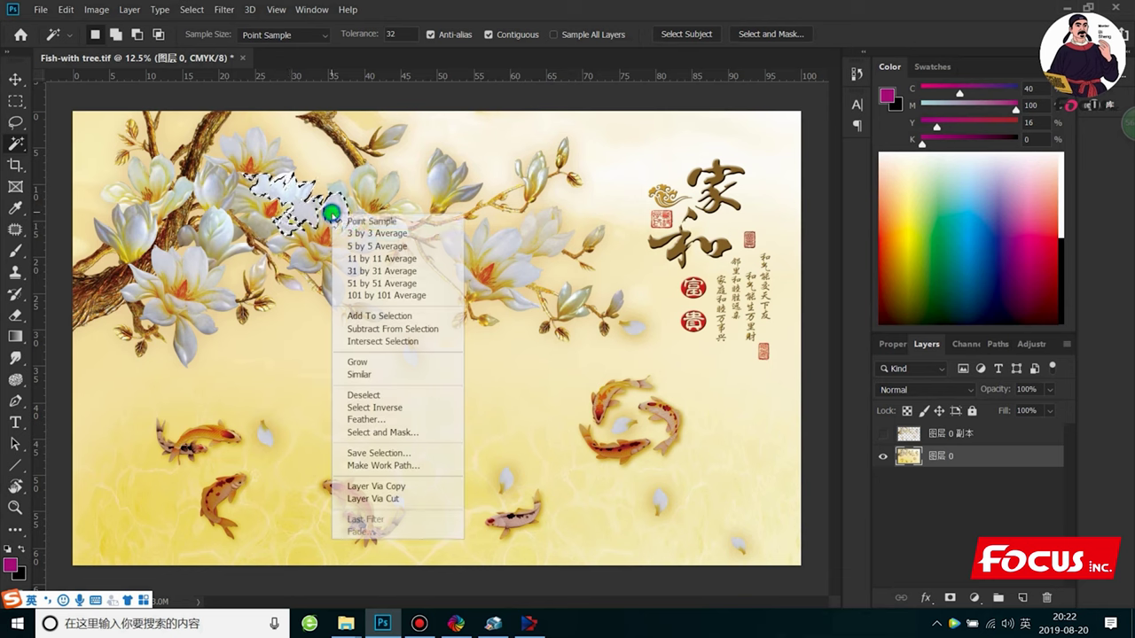
pyautogui.click(391, 373)
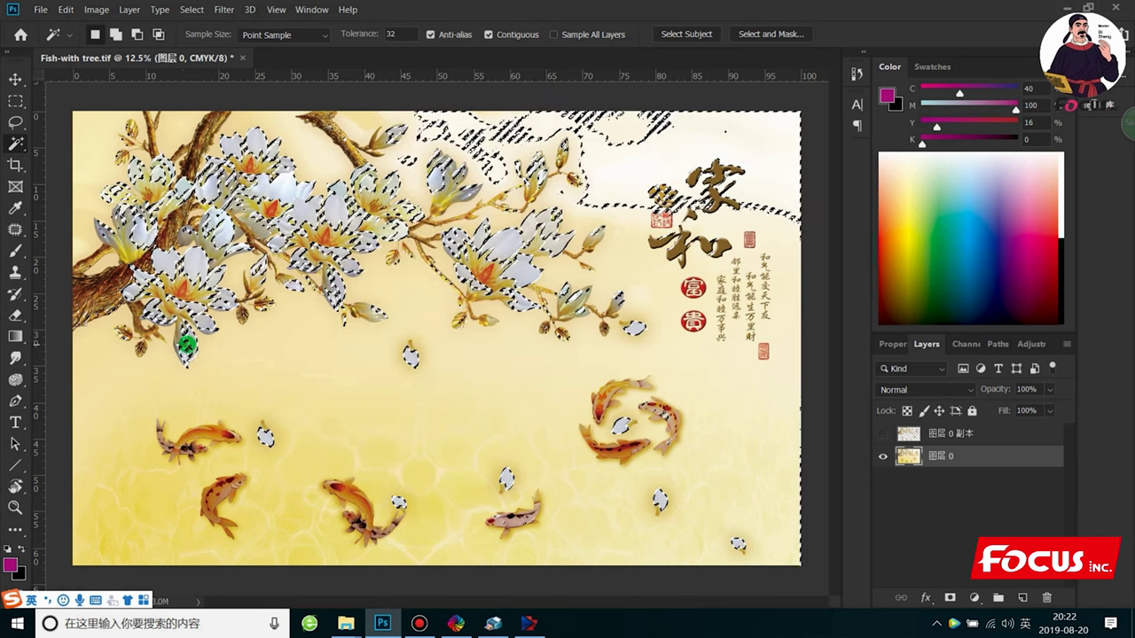
pyautogui.press('alt')
pyautogui.press('alt')
pyautogui.press('alt')
pyautogui.press('alt')
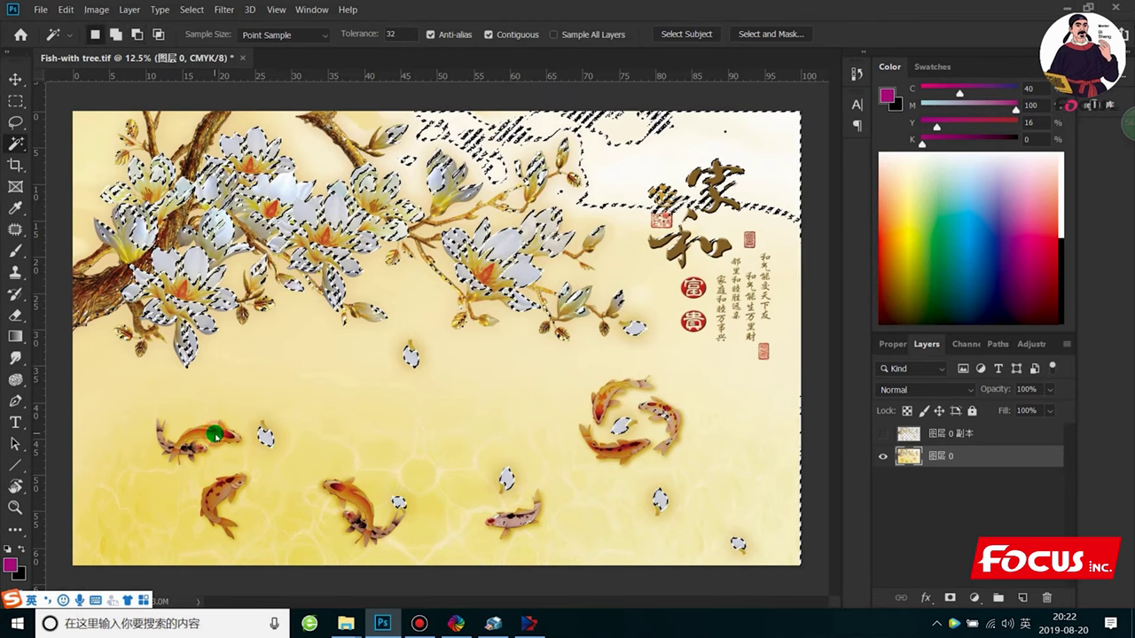
pyautogui.press('alt')
pyautogui.press('alt')
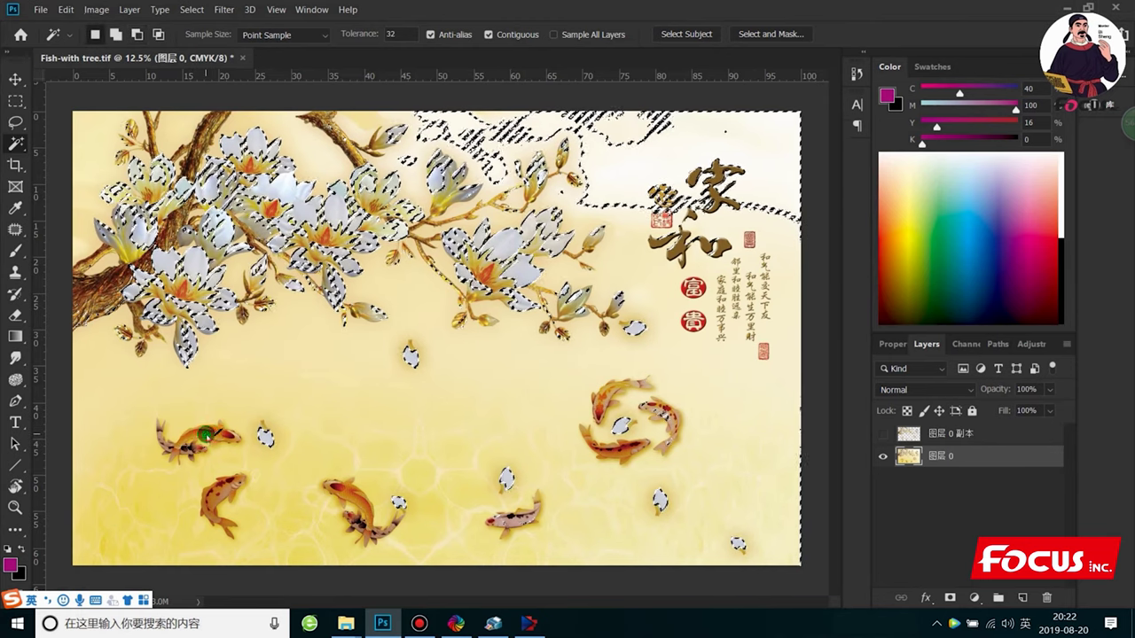
# - Add the orange koi at the image's lower left and the koi beneath it to the Magic Wand selection
pyautogui.press('shift')
pyautogui.press('shift')
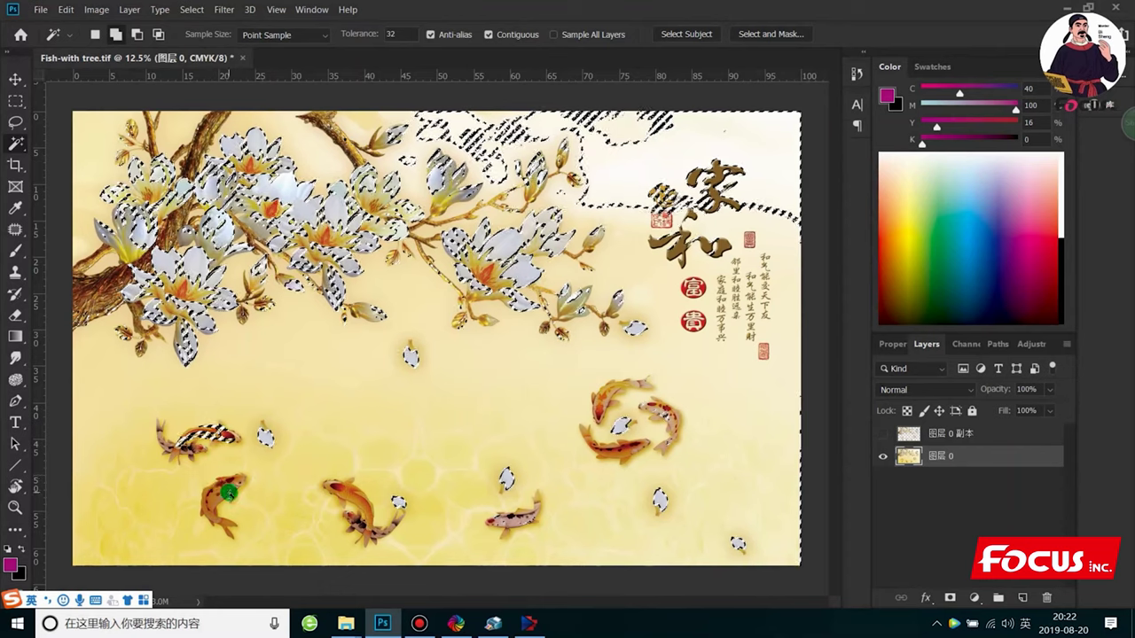
pyautogui.press('shift')
pyautogui.press('shift')
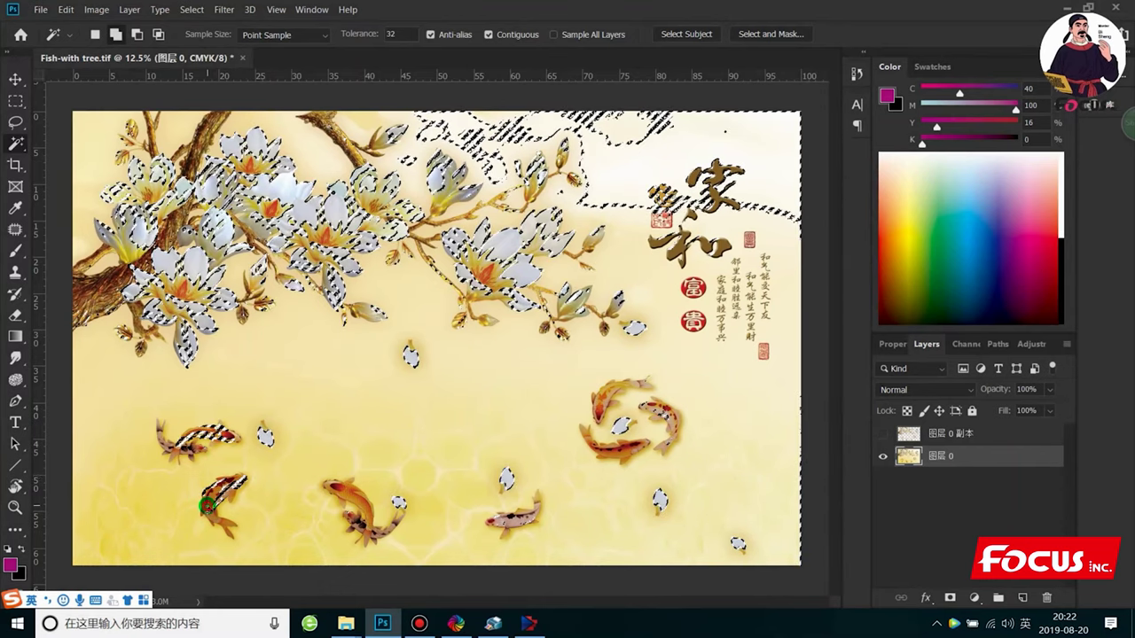
pyautogui.press('shift')
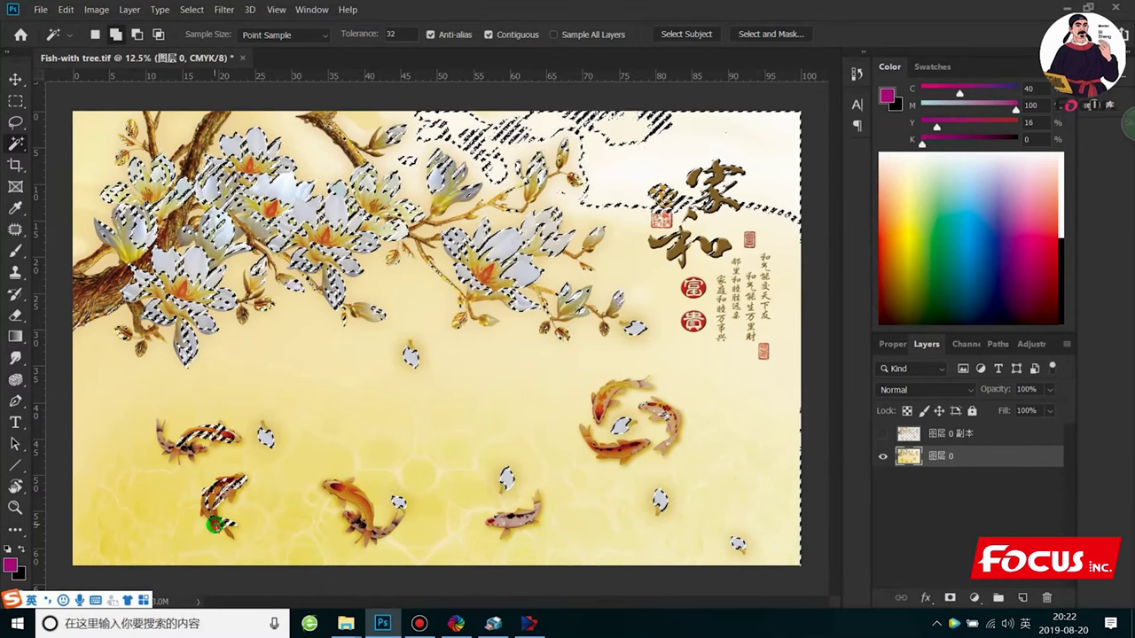
pyautogui.keyDown('shift'); pyautogui.click(227, 498); pyautogui.keyUp('shift')
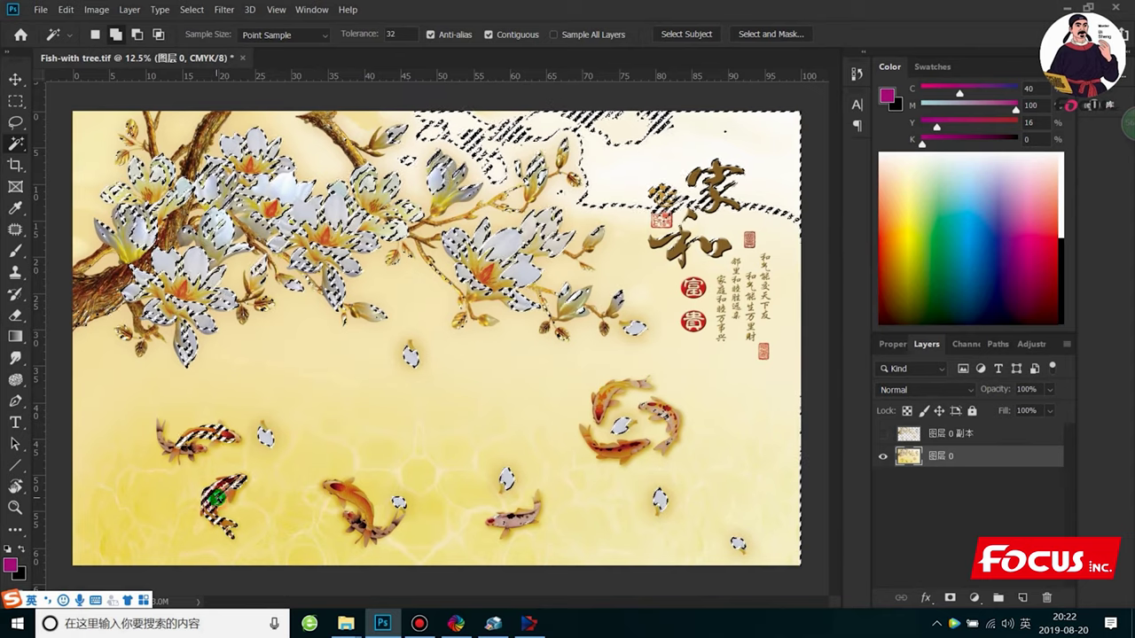
# - Add the overlapping koi pair at the image's lower centre and the single pale koi beside it to the selection
pyautogui.keyDown('shift'); pyautogui.click(359, 502); pyautogui.keyUp('shift')
pyautogui.keyDown('shift'); pyautogui.click(339, 494); pyautogui.keyUp('shift')
pyautogui.keyDown('shift'); pyautogui.click(340, 486); pyautogui.keyUp('shift')
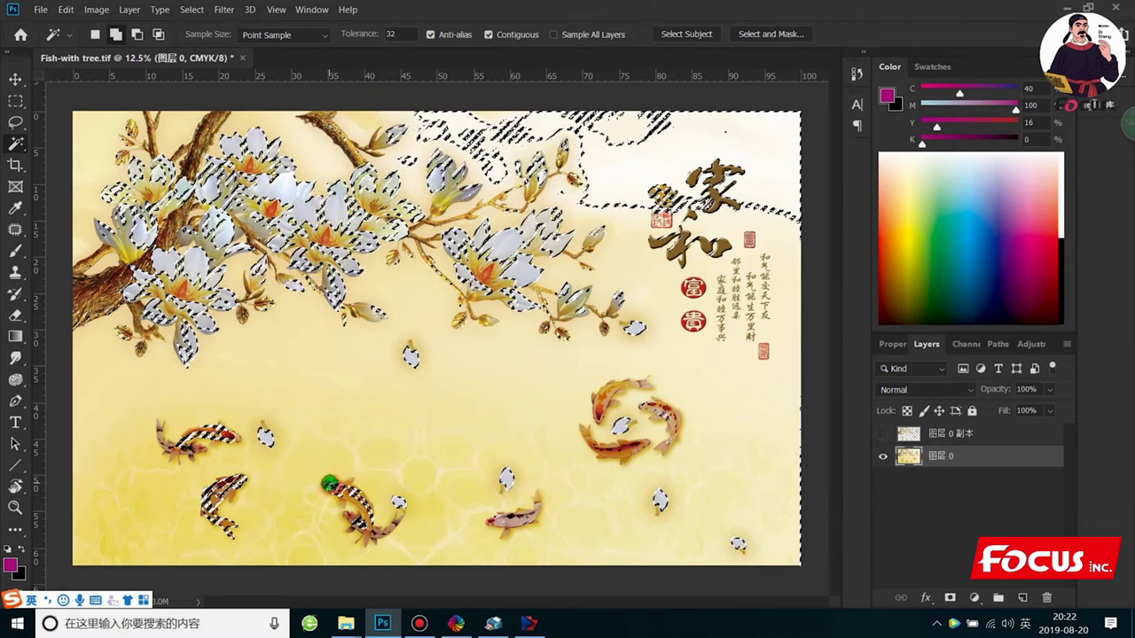
pyautogui.keyDown('shift'); pyautogui.click(353, 522); pyautogui.keyUp('shift')
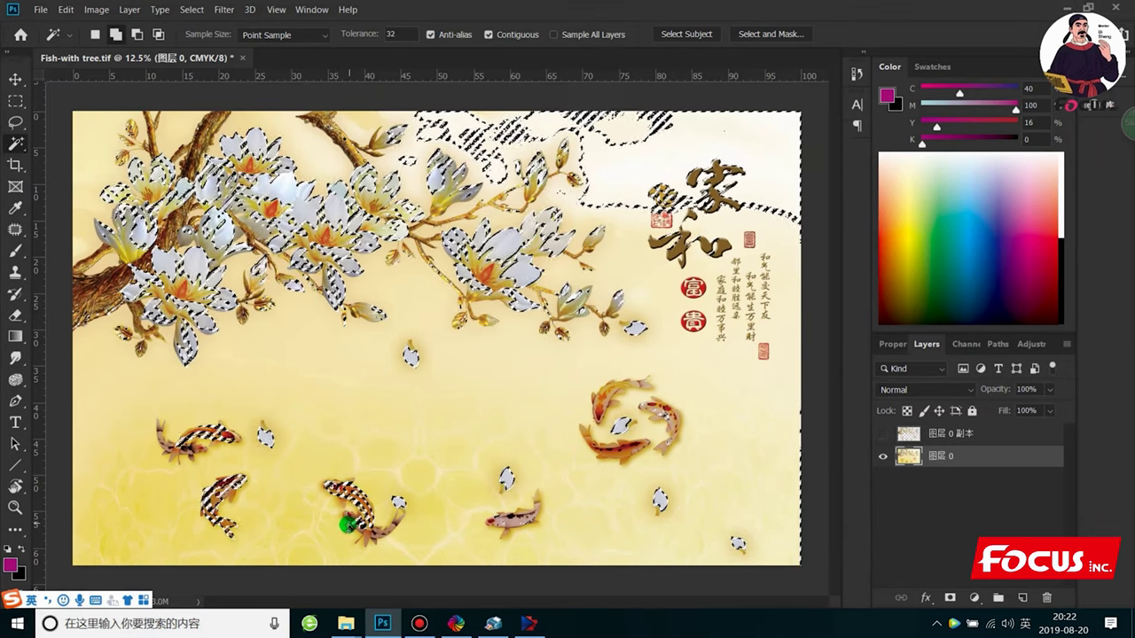
pyautogui.keyDown('shift'); pyautogui.click(377, 534); pyautogui.keyUp('shift')
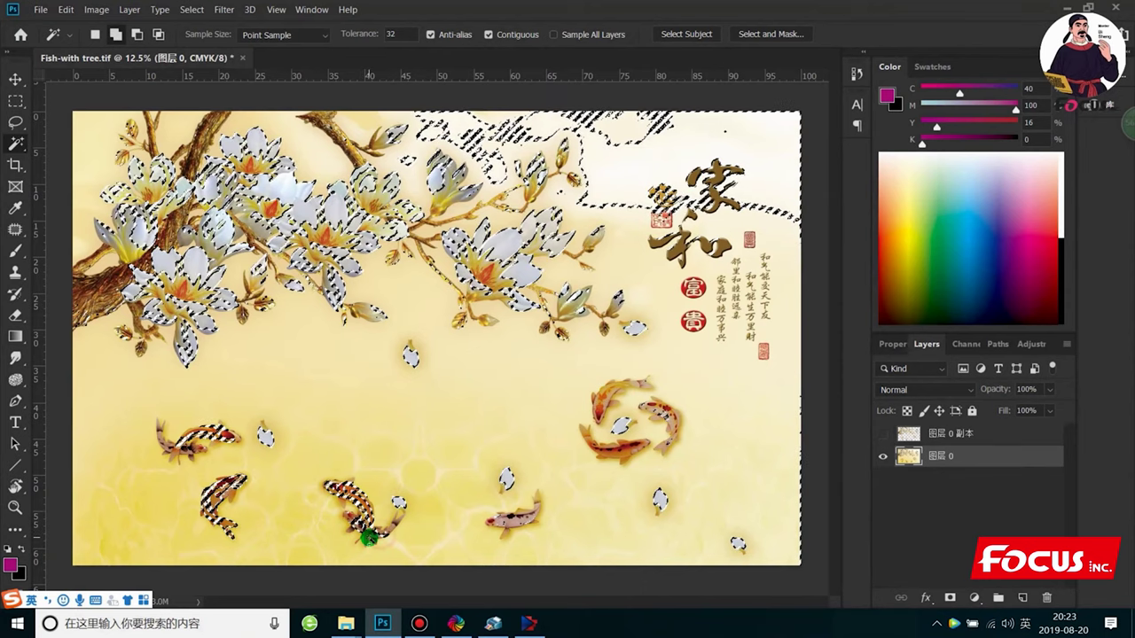
pyautogui.keyDown('shift'); pyautogui.click(497, 513); pyautogui.keyUp('shift')
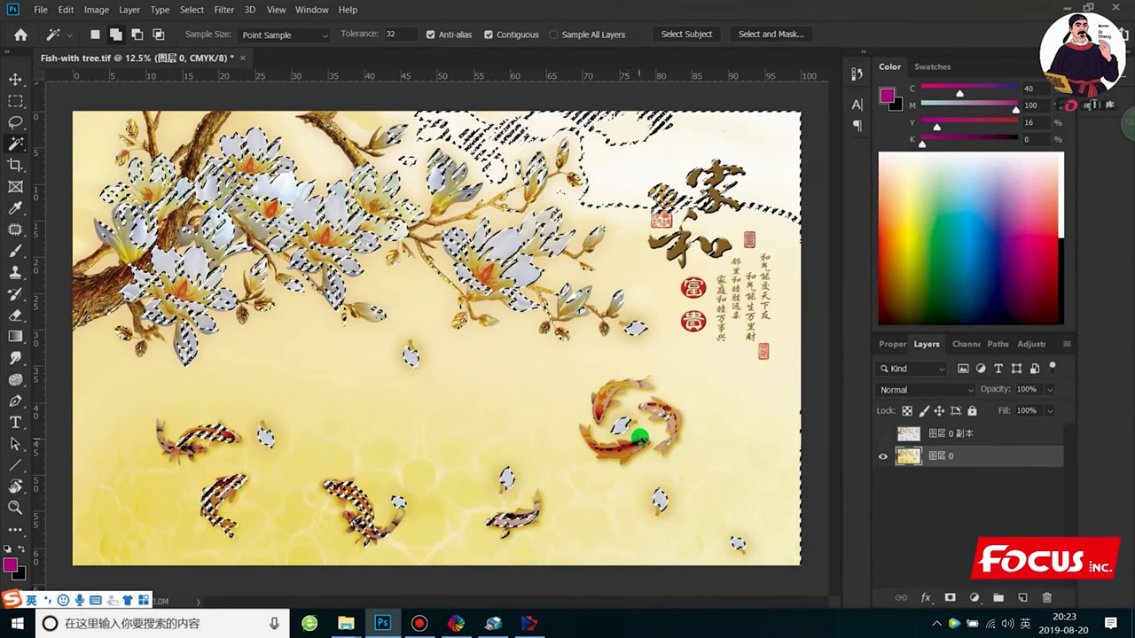
# - Add the circling koi, the large 和 character and the round red seals to the selection
pyautogui.keyDown('shift'); pyautogui.click(636, 452); pyautogui.keyUp('shift')
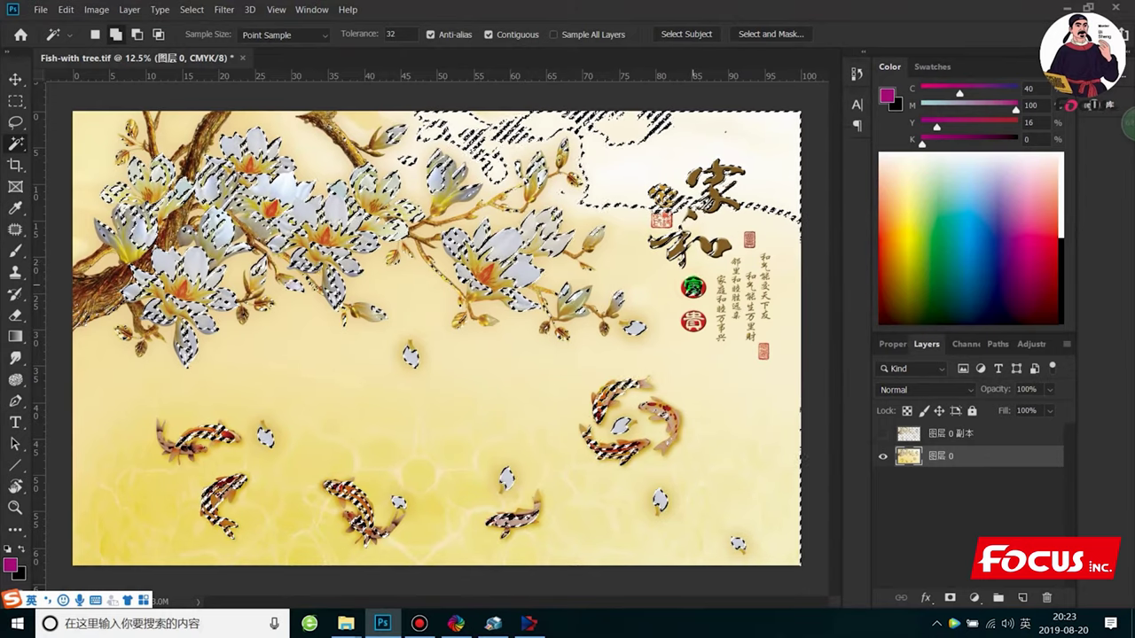
pyautogui.keyDown('shift'); pyautogui.click(700, 322); pyautogui.keyUp('shift')
pyautogui.keyDown('shift'); pyautogui.click(568, 320); pyautogui.keyUp('shift')
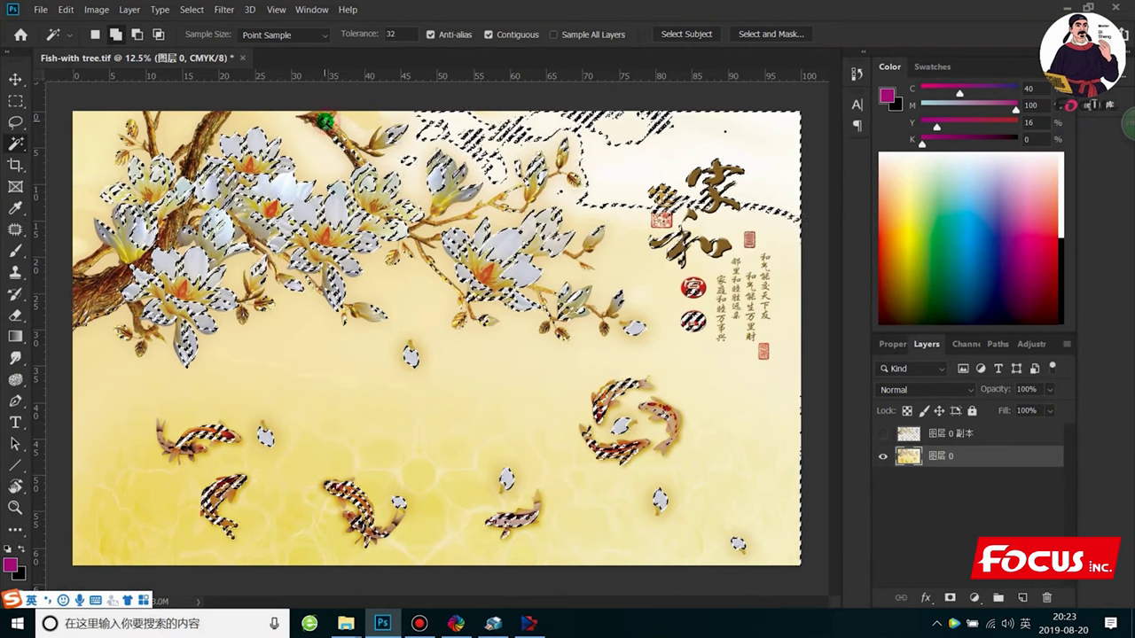
# - Add the dark upper branch and the tree trunk along the image's left edge to the selection
pyautogui.keyDown('shift'); pyautogui.click(329, 124); pyautogui.keyUp('shift')
pyautogui.keyDown('shift'); pyautogui.click(315, 118); pyautogui.keyUp('shift')
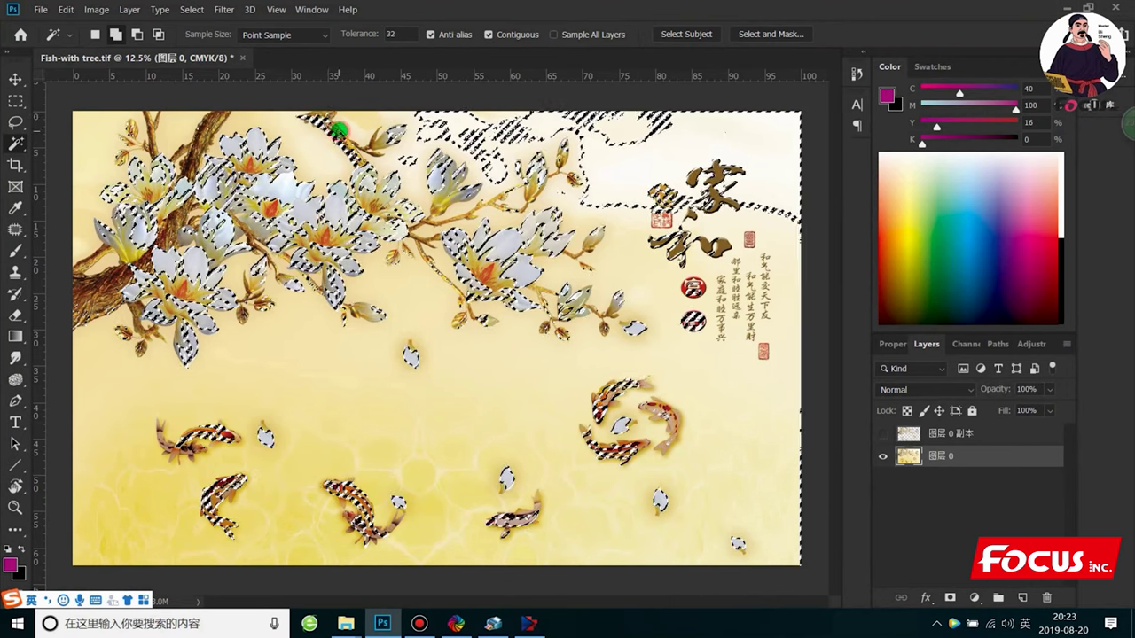
pyautogui.keyDown('shift'); pyautogui.click(189, 160); pyautogui.keyUp('shift')
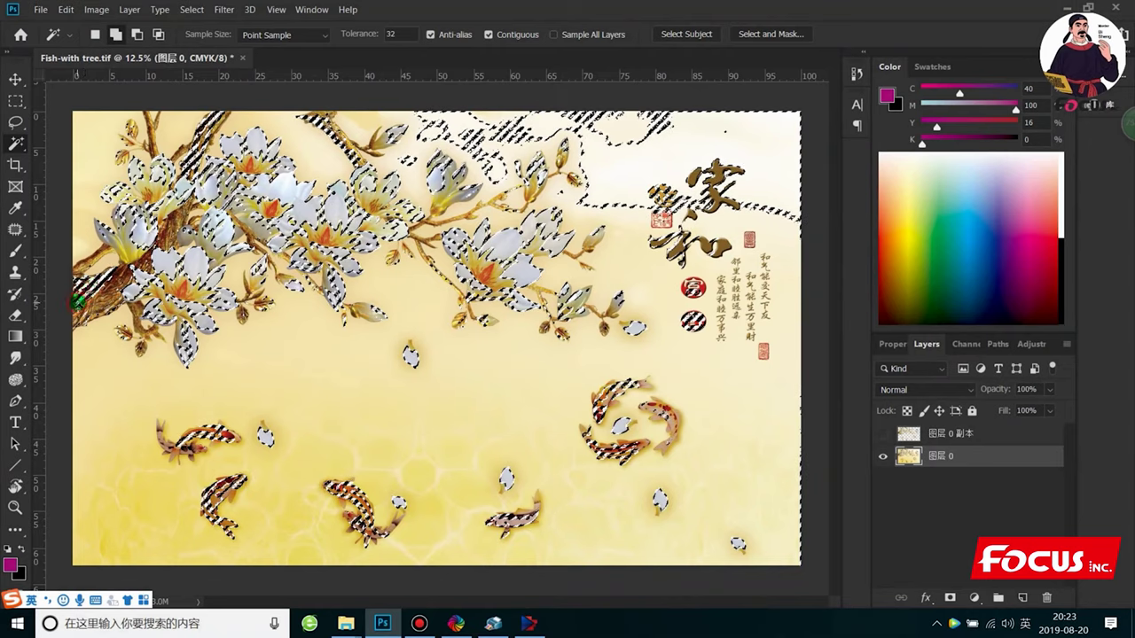
pyautogui.keyDown('shift'); pyautogui.click(89, 257); pyautogui.keyUp('shift')
pyautogui.keyDown('shift'); pyautogui.click(91, 257); pyautogui.keyUp('shift')
pyautogui.keyDown('shift'); pyautogui.click(102, 256); pyautogui.keyUp('shift')
pyautogui.keyDown('shift'); pyautogui.click(102, 304); pyautogui.keyUp('shift')
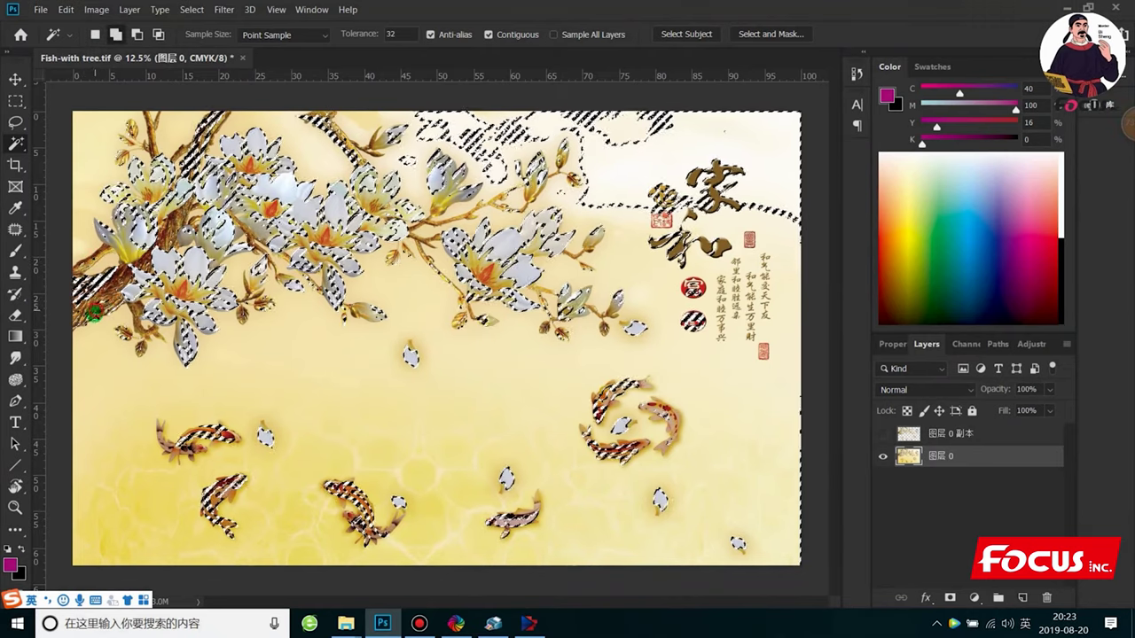
pyautogui.keyDown('shift'); pyautogui.click(80, 321); pyautogui.keyUp('shift')
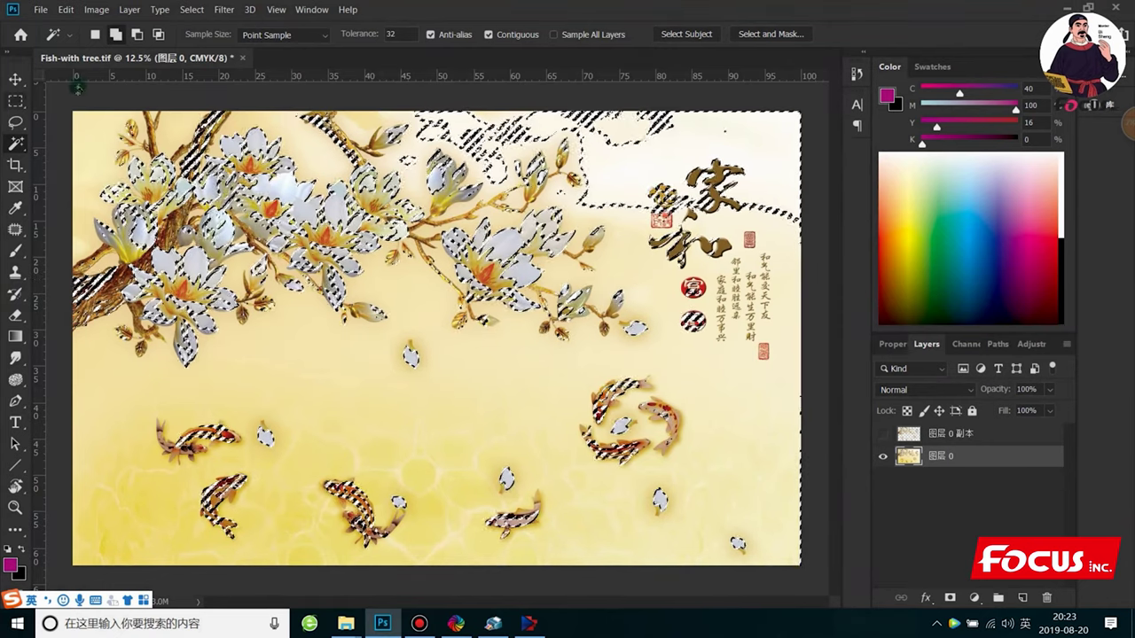
# - Start a new spot channel from the current selection on layer 图层 0
pyautogui.click(933, 453)
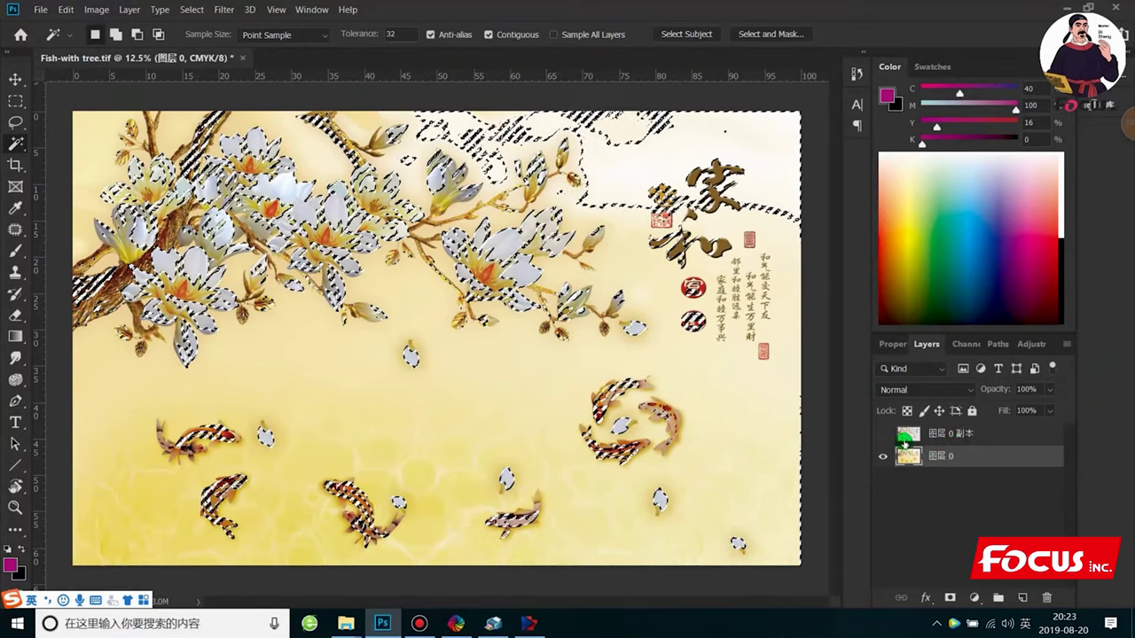
pyautogui.click(970, 345)
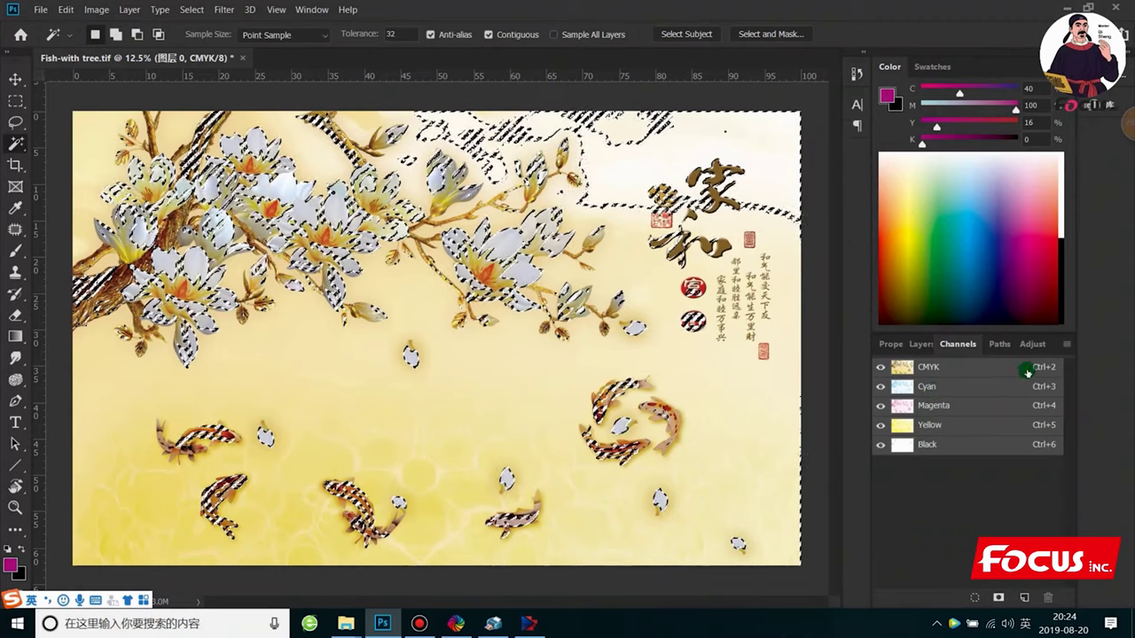
pyautogui.click(1067, 347)
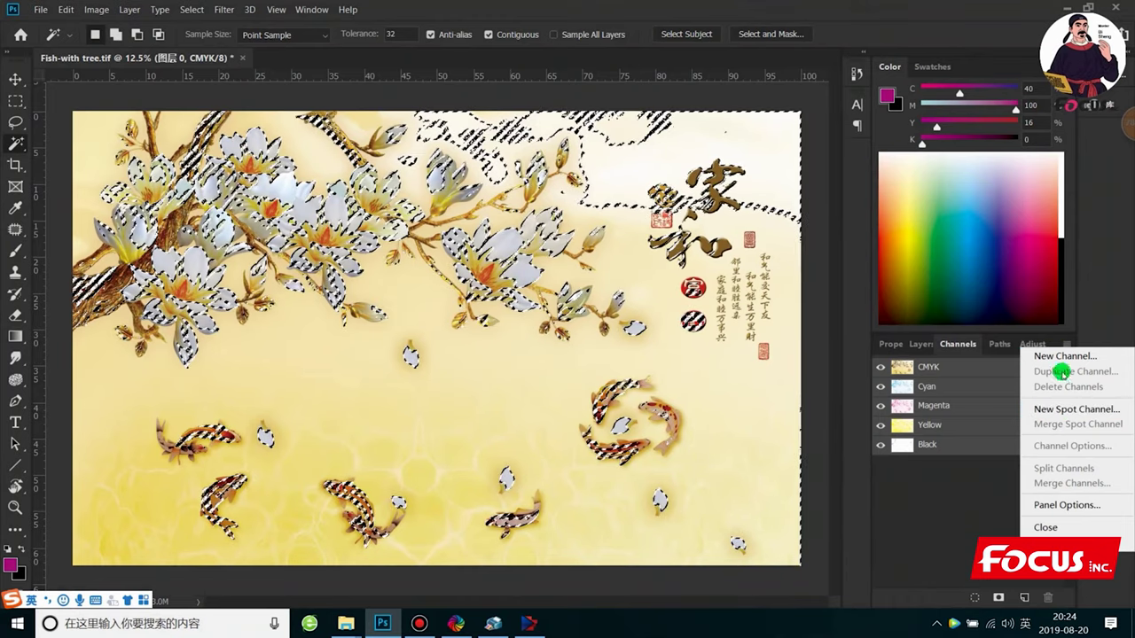
pyautogui.click(1073, 409)
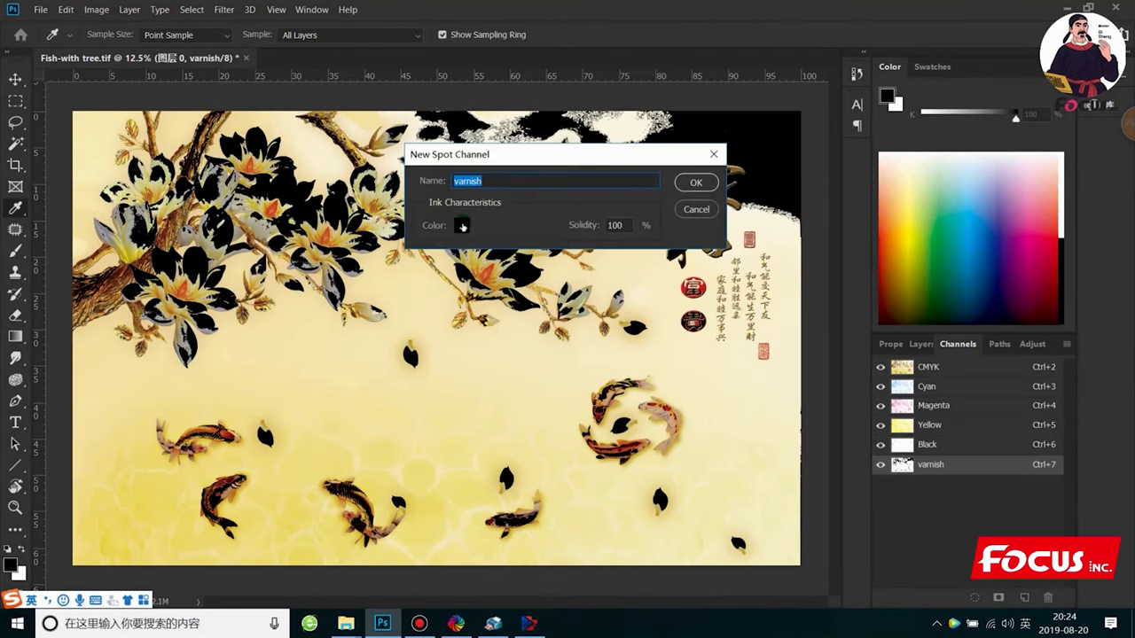
# - Set the varnish spot channel's ink color to C 100, M 100, Y 100, K 100 and create the channel
pyautogui.click(462, 227)
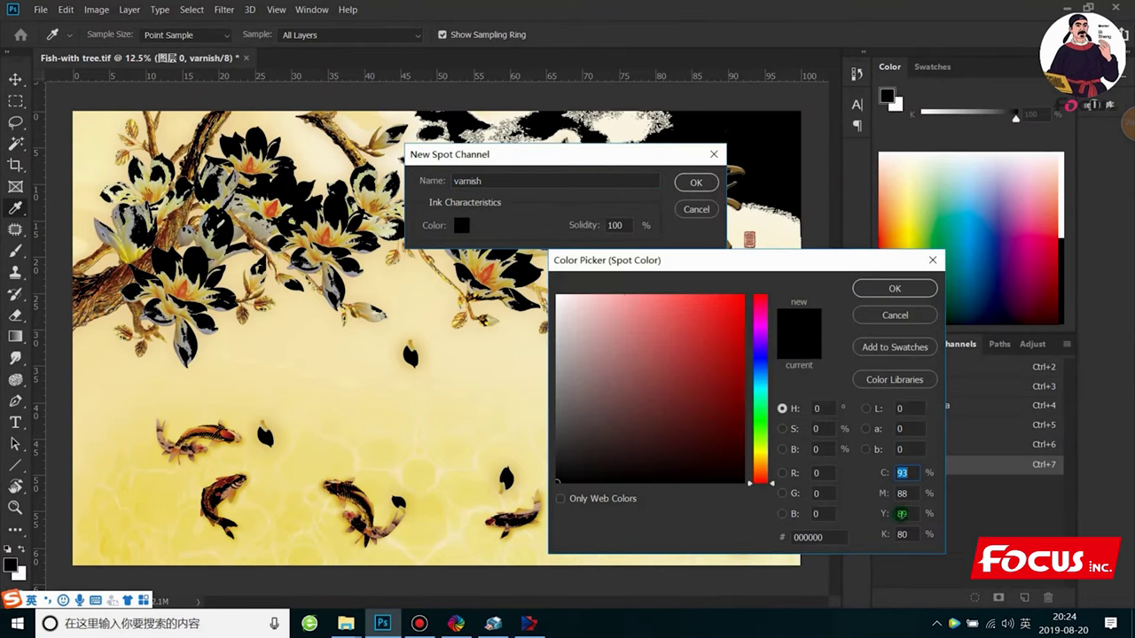
pyautogui.click(512, 498)
pyautogui.doubleClick(901, 472)
pyautogui.write('100')
pyautogui.doubleClick(902, 493)
pyautogui.write('100')
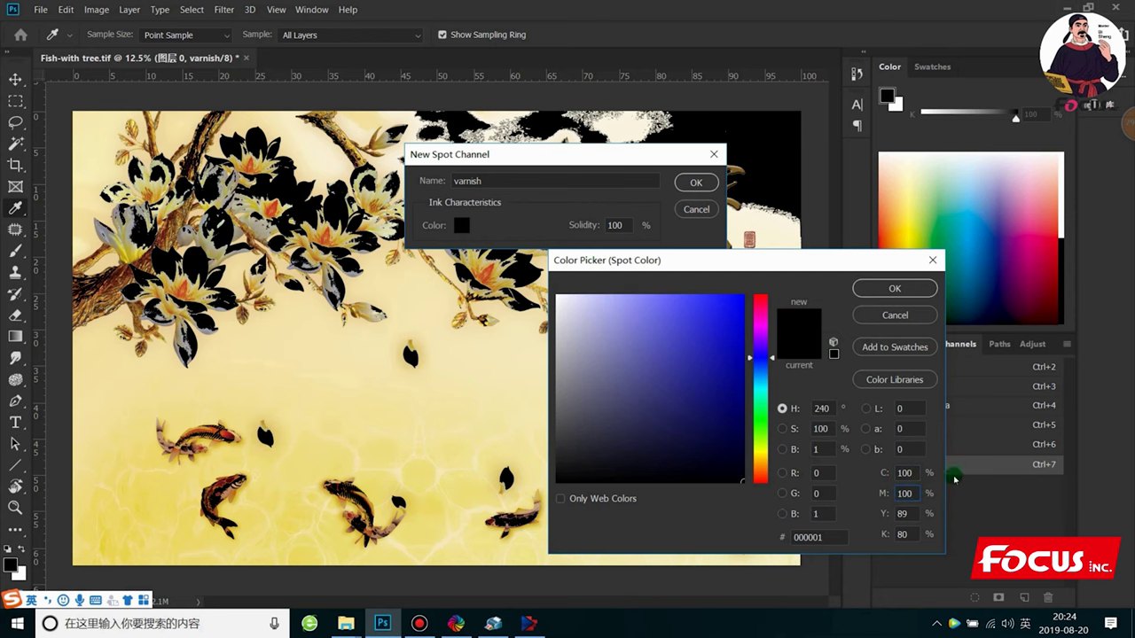
pyautogui.doubleClick(901, 515)
pyautogui.write('100')
pyautogui.press('Tab')
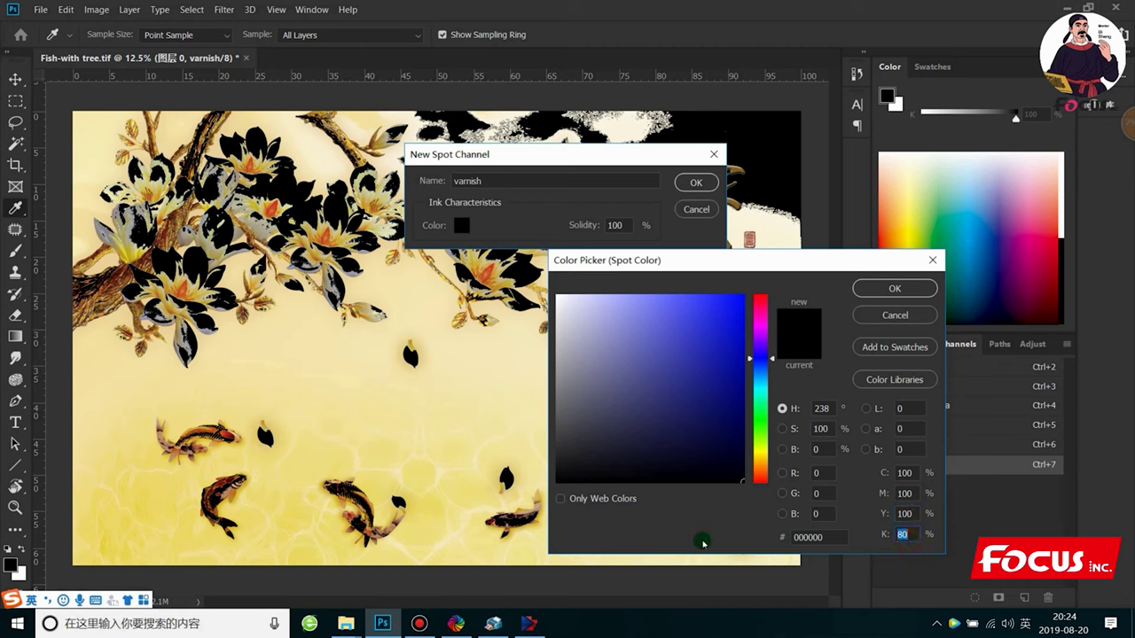
pyautogui.write('100')
pyautogui.click(906, 288)
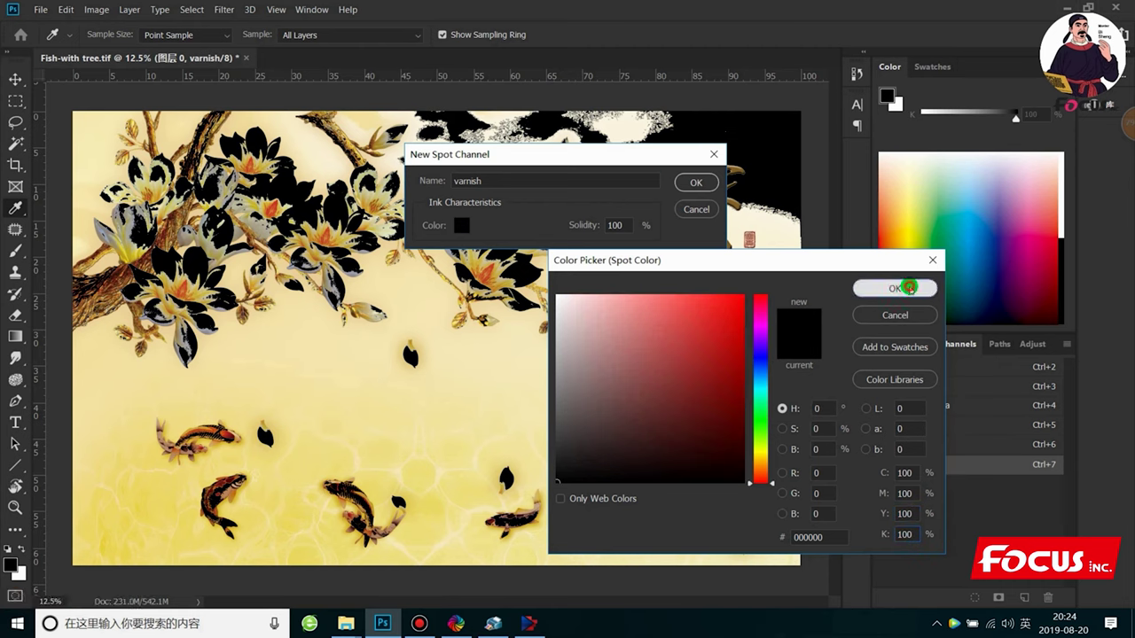
pyautogui.click(684, 183)
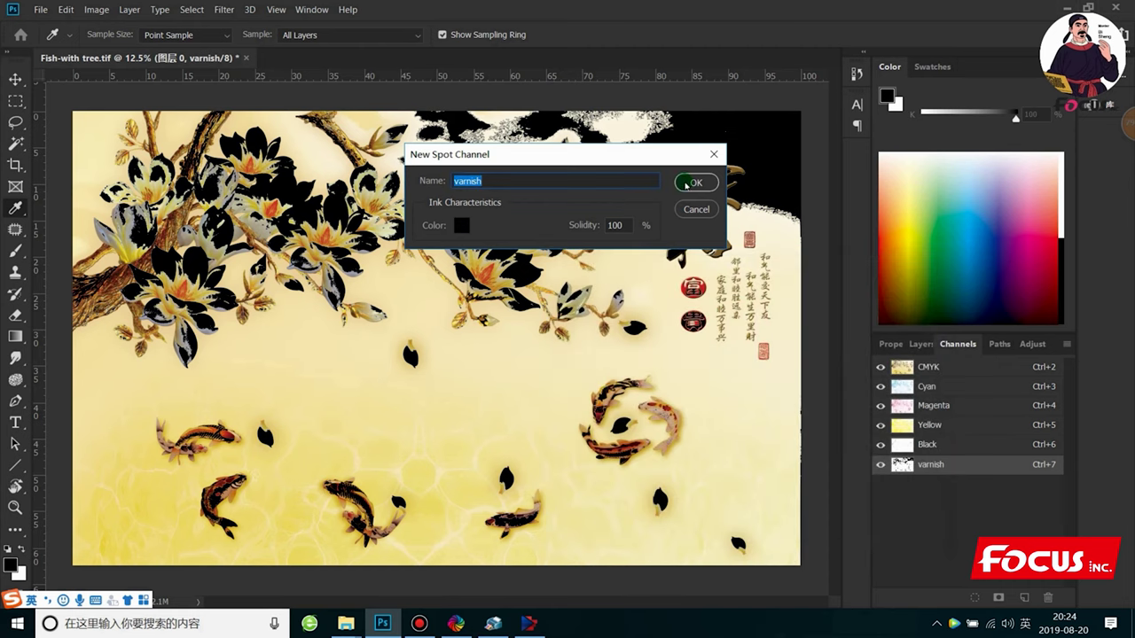
pyautogui.press('w')
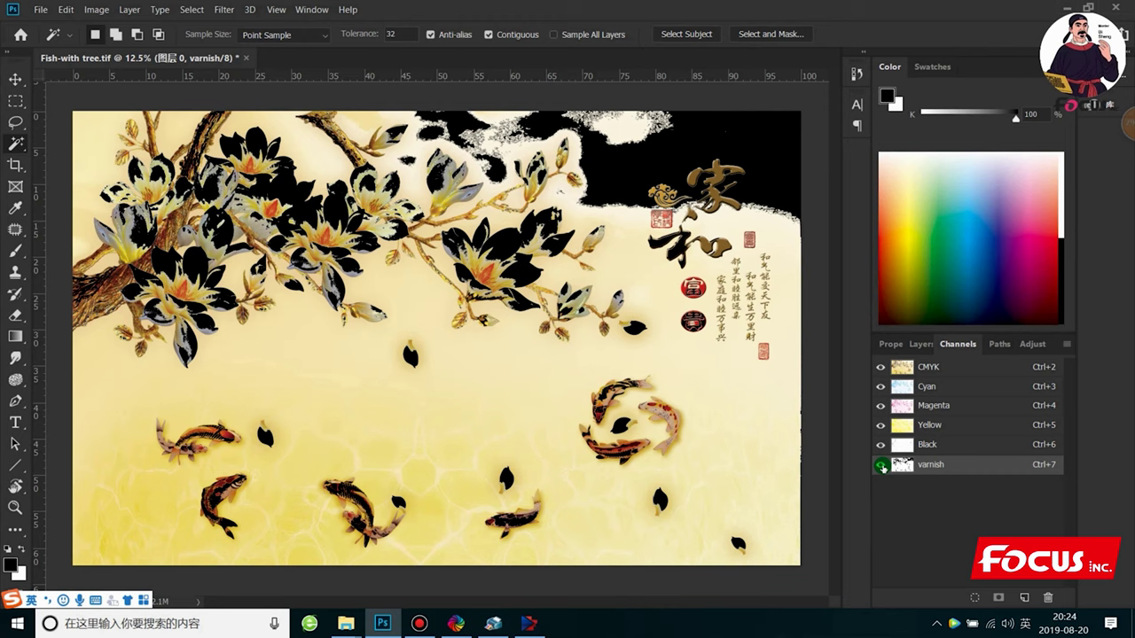
# - Hide the CMYK channels so only the varnish channel is shown, and rename that channel white
pyautogui.click(880, 367)
pyautogui.scroll(-2, 620, 390)
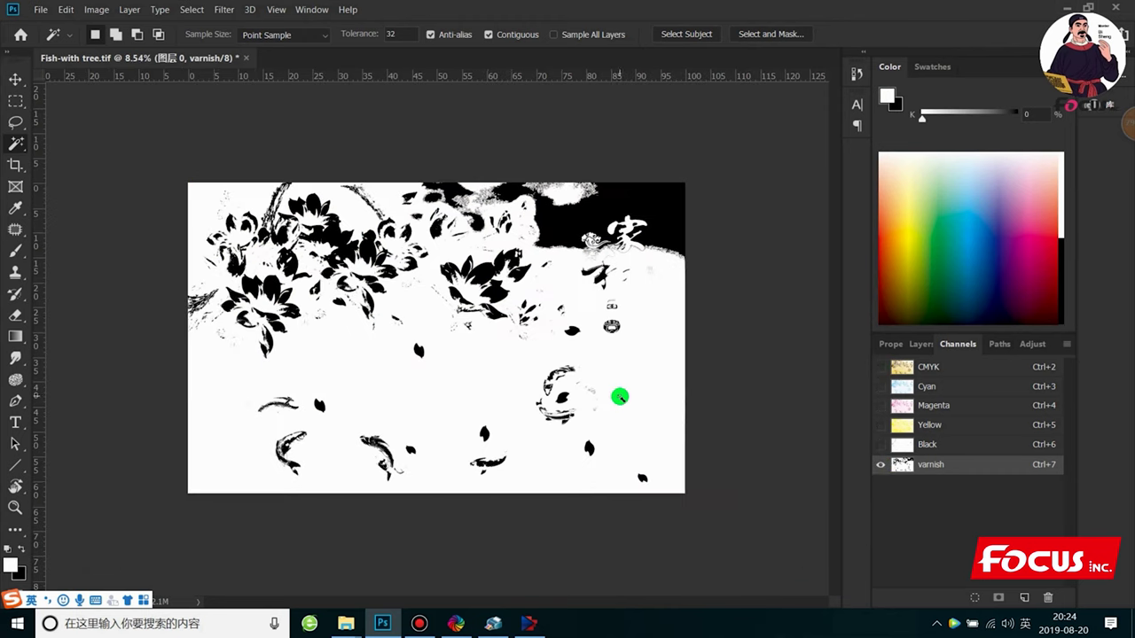
pyautogui.doubleClick(931, 465)
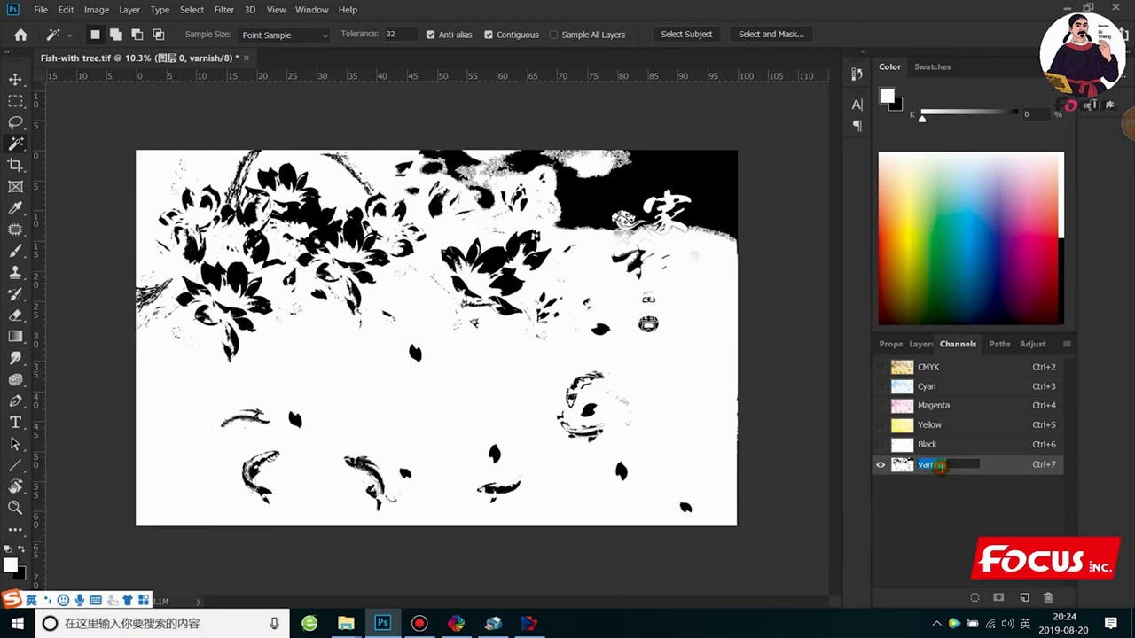
pyautogui.write('white')
pyautogui.press('Return')
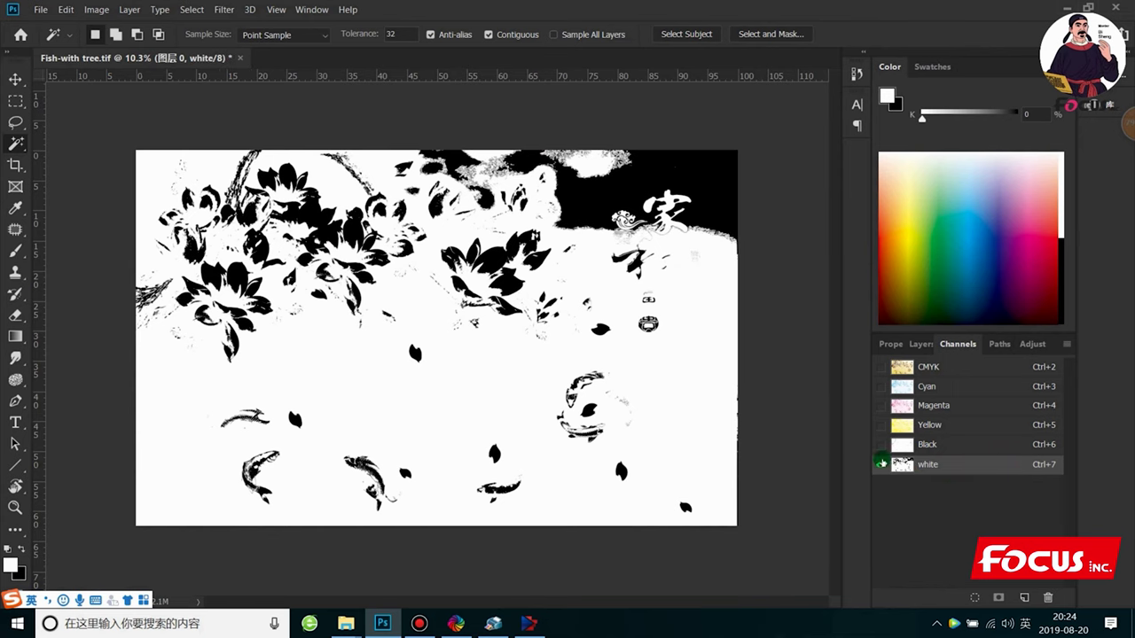
# - Show the CMYK composite and hide the white spot channel to view the original artwork
pyautogui.click(880, 366)
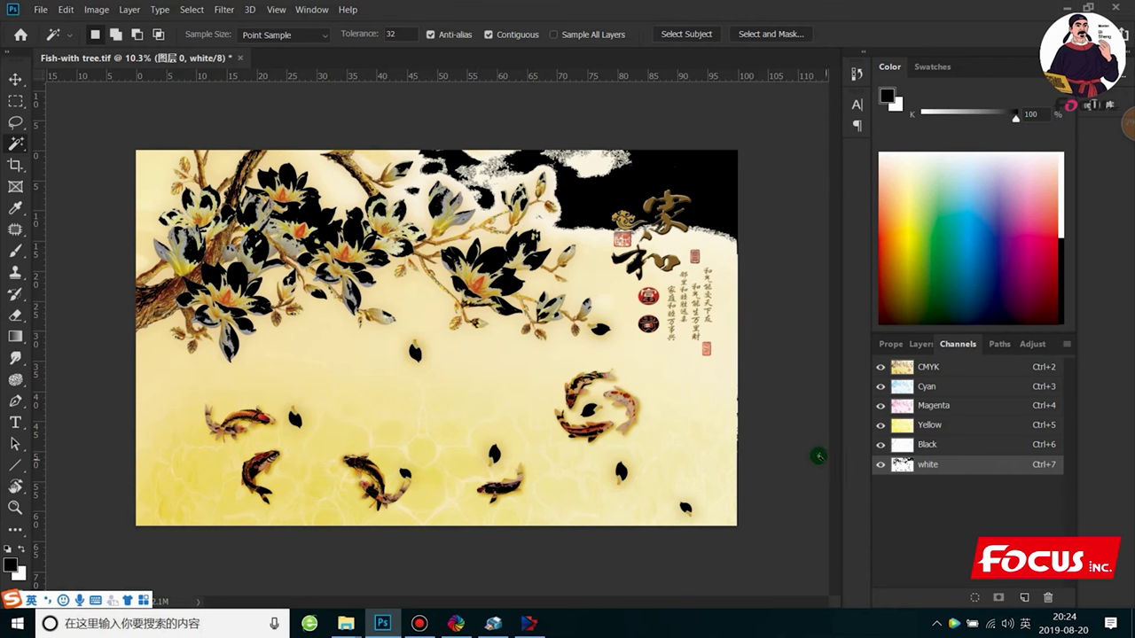
pyautogui.click(881, 464)
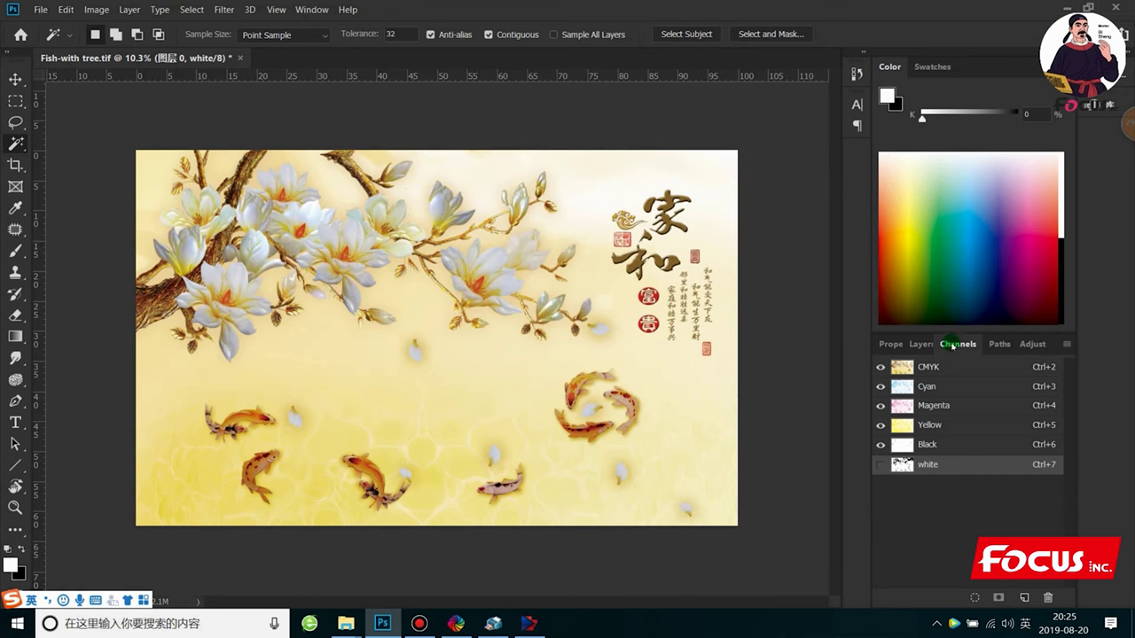
pyautogui.click(1002, 344)
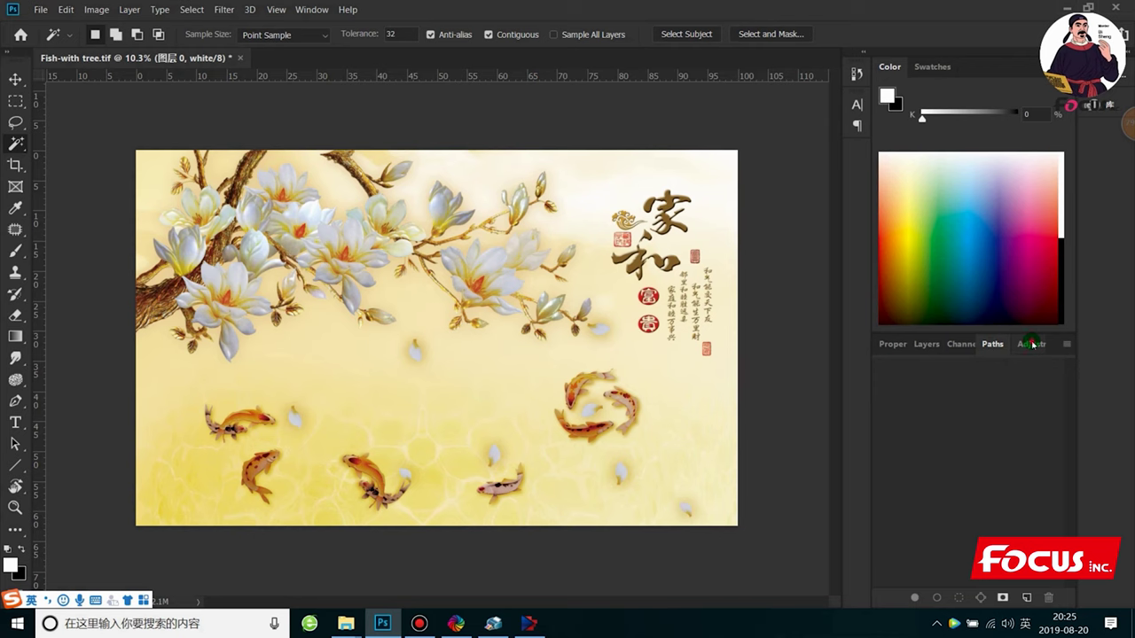
pyautogui.click(960, 345)
pyautogui.click(925, 345)
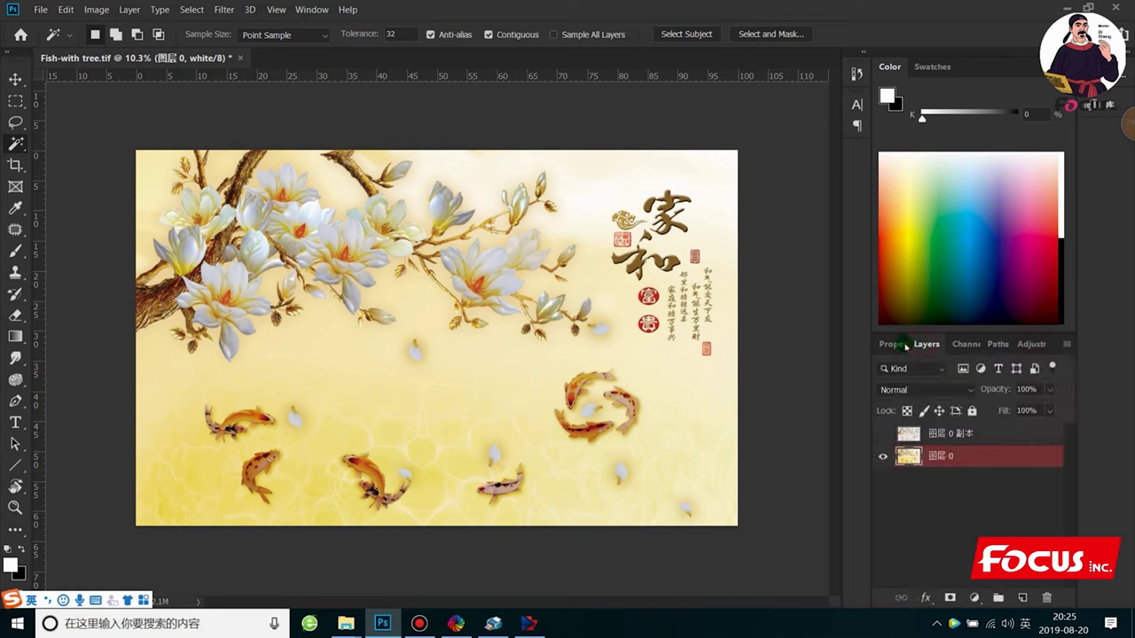
pyautogui.click(897, 344)
pyautogui.click(940, 344)
pyautogui.click(968, 345)
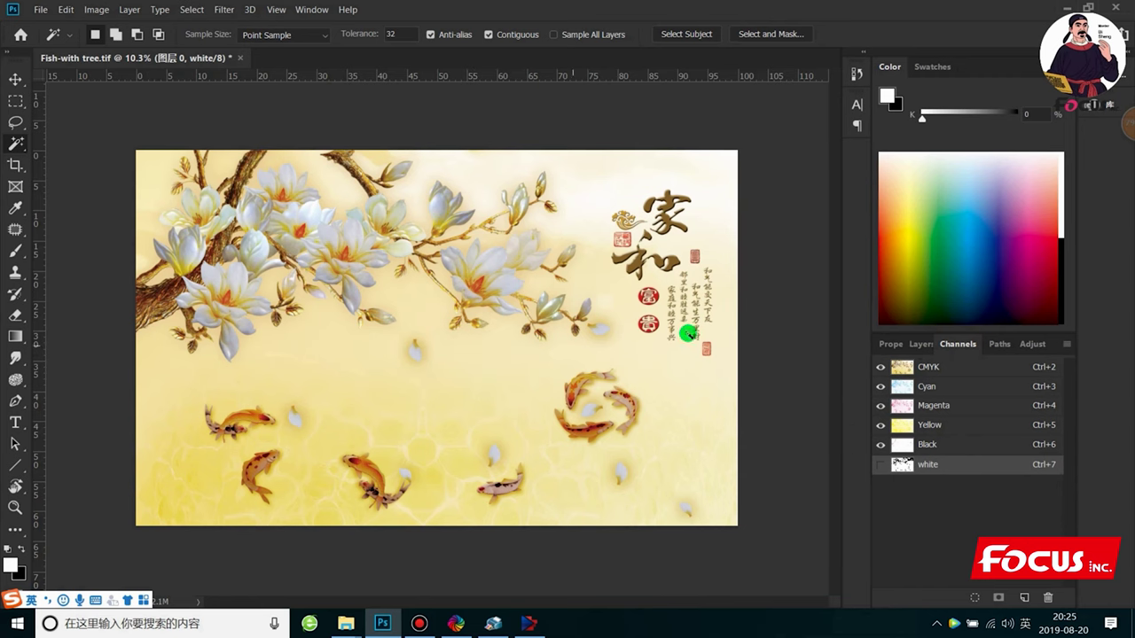
# - Switch the white channel's overlay on and off over the artwork, leaving it visible, and hide the CMYK channels
pyautogui.click(882, 463)
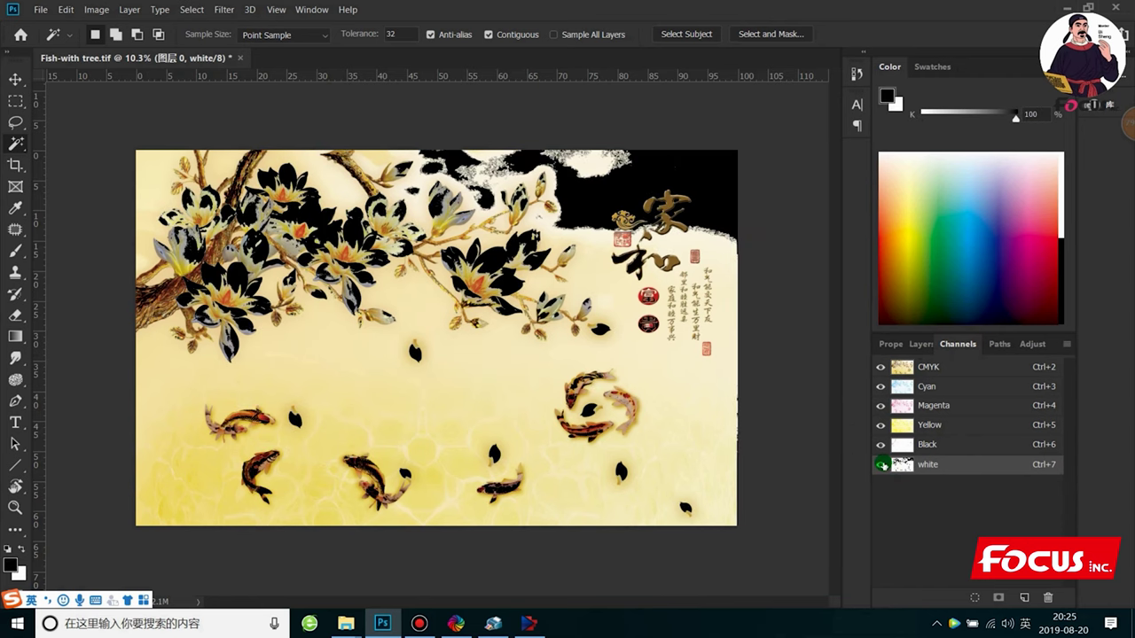
pyautogui.click(881, 464)
pyautogui.click(882, 464)
pyautogui.click(880, 367)
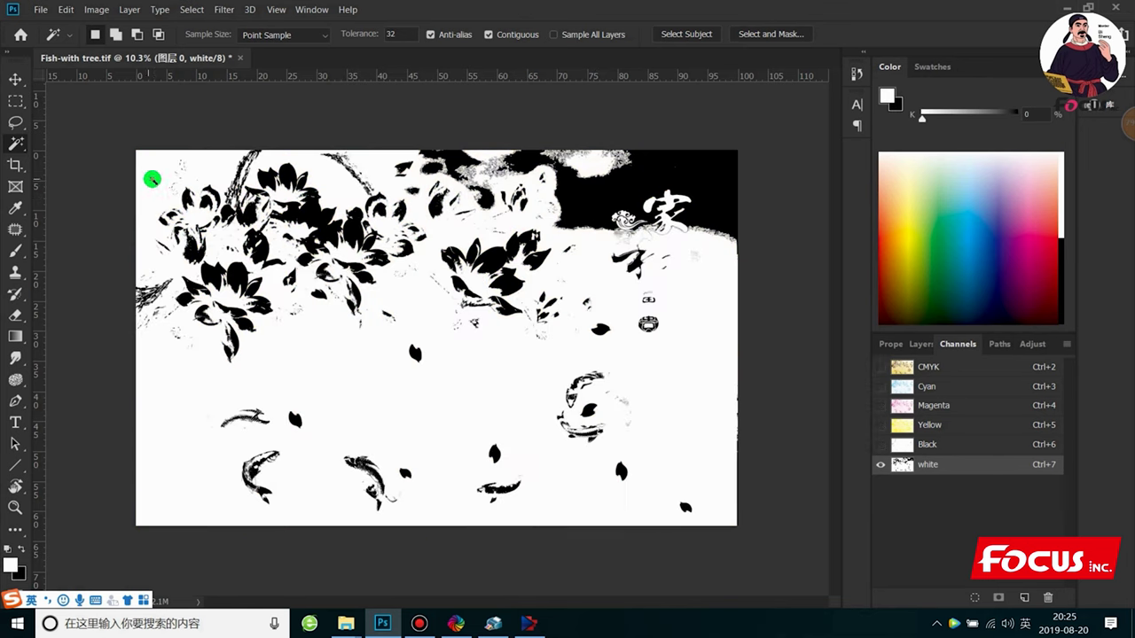
# - Select the white background of the white channel with the Magic Wand and extend the selection to all similar areas
pyautogui.click(154, 180)
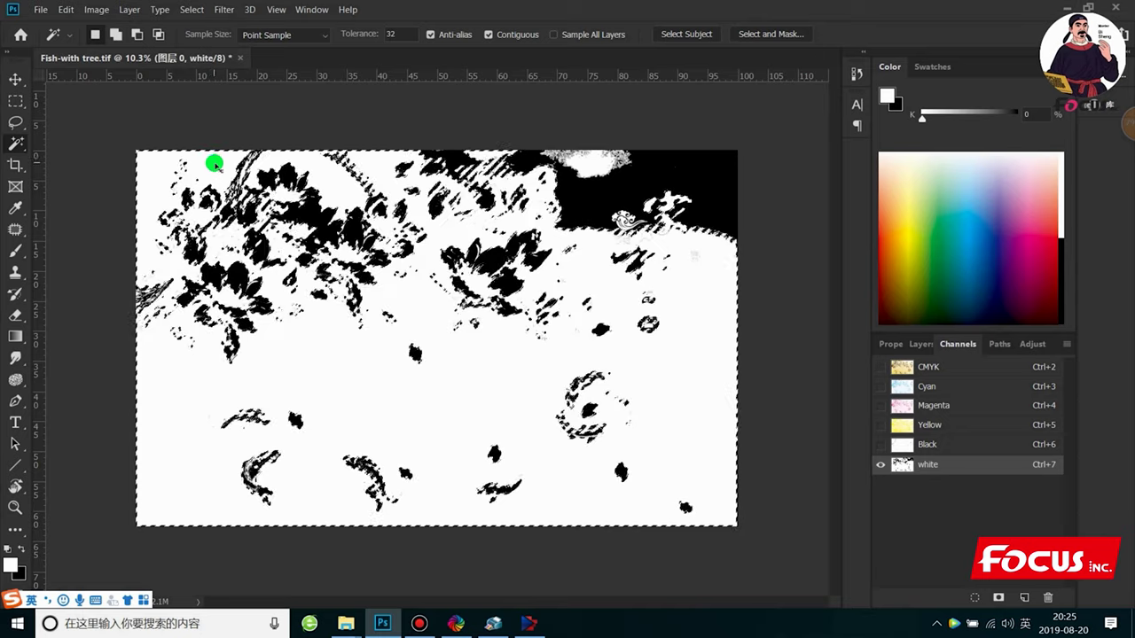
pyautogui.hotkey('ctrl', 'd')
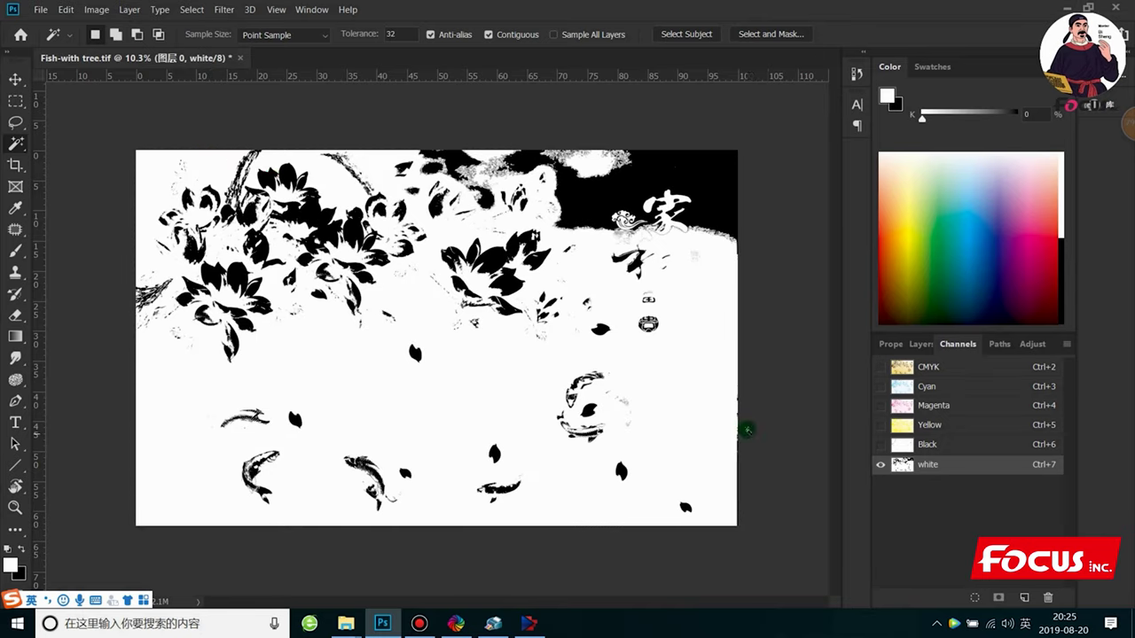
pyautogui.moveTo(15, 142); pyautogui.dragTo(49, 157)
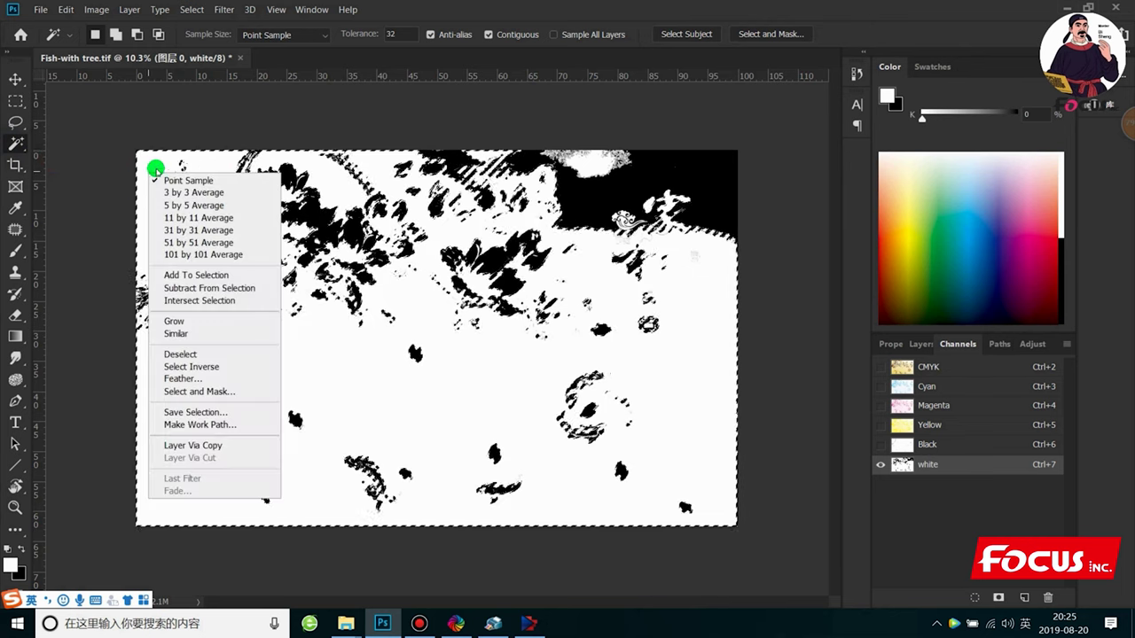
pyautogui.rightClick(337, 356)
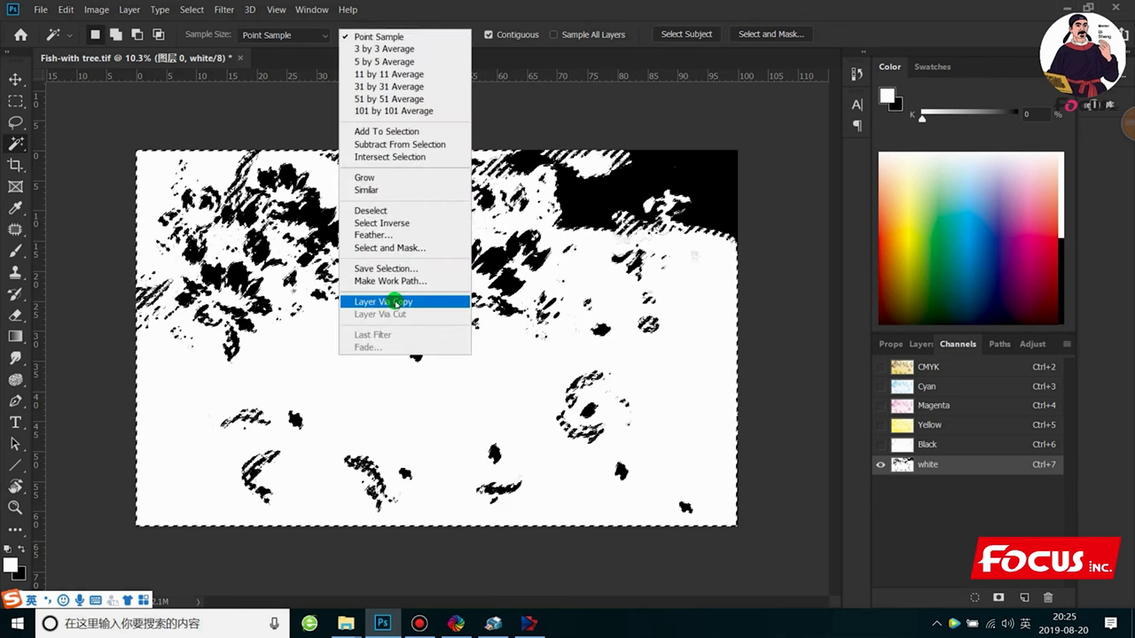
# - Switch to the Rectangular Marquee tool and start a Fill of the selected background with Color as its contents
pyautogui.click(13, 101)
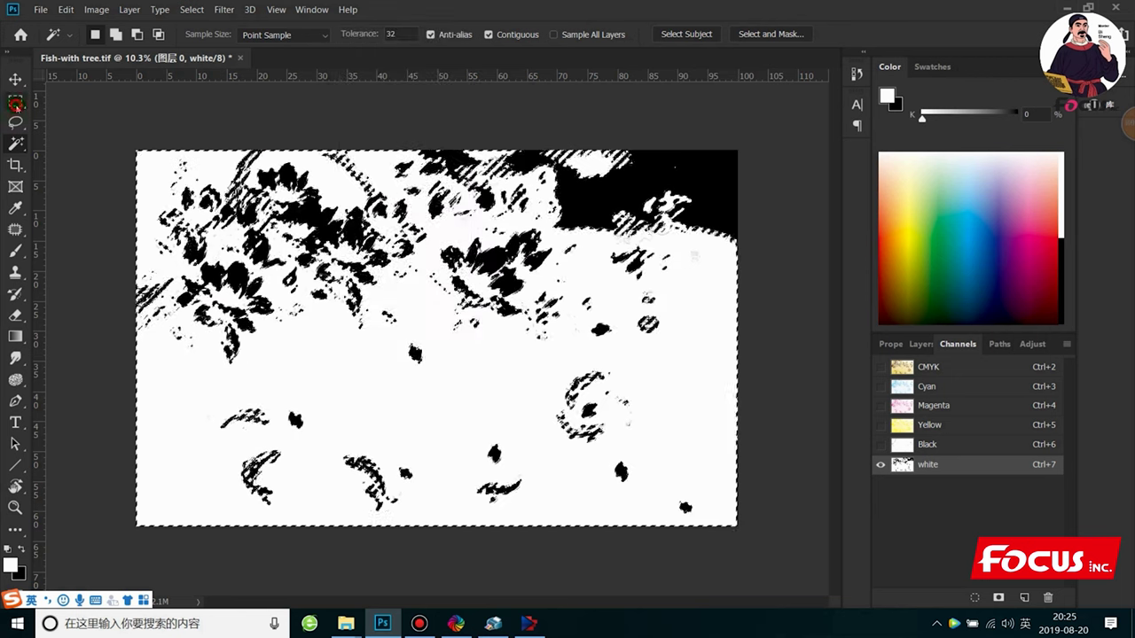
pyautogui.click(12, 101)
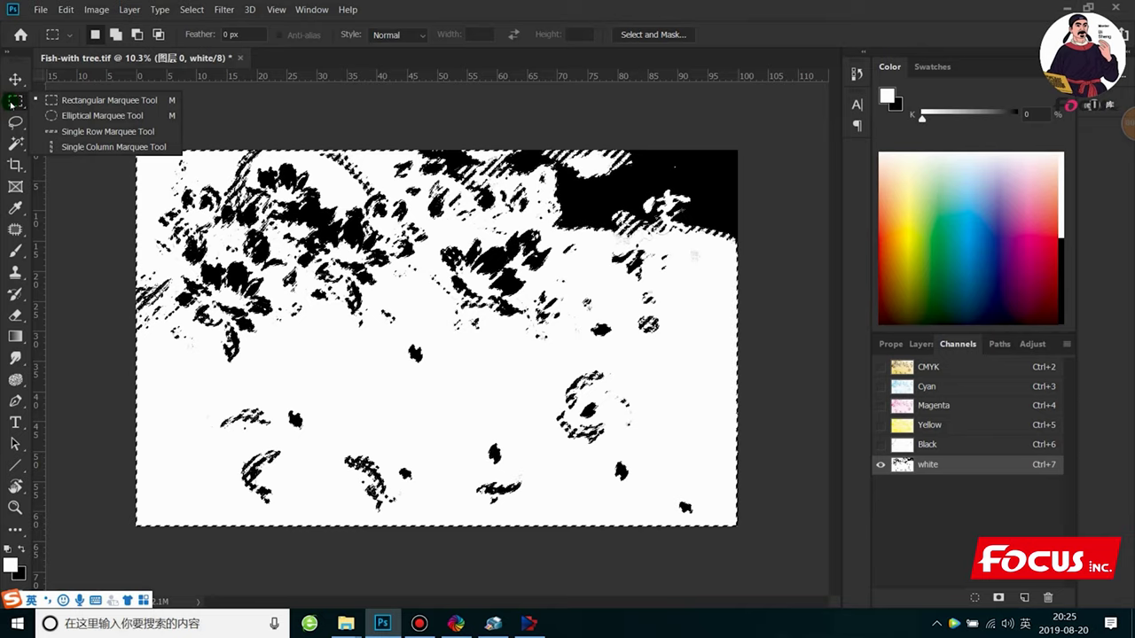
pyautogui.rightClick(346, 371)
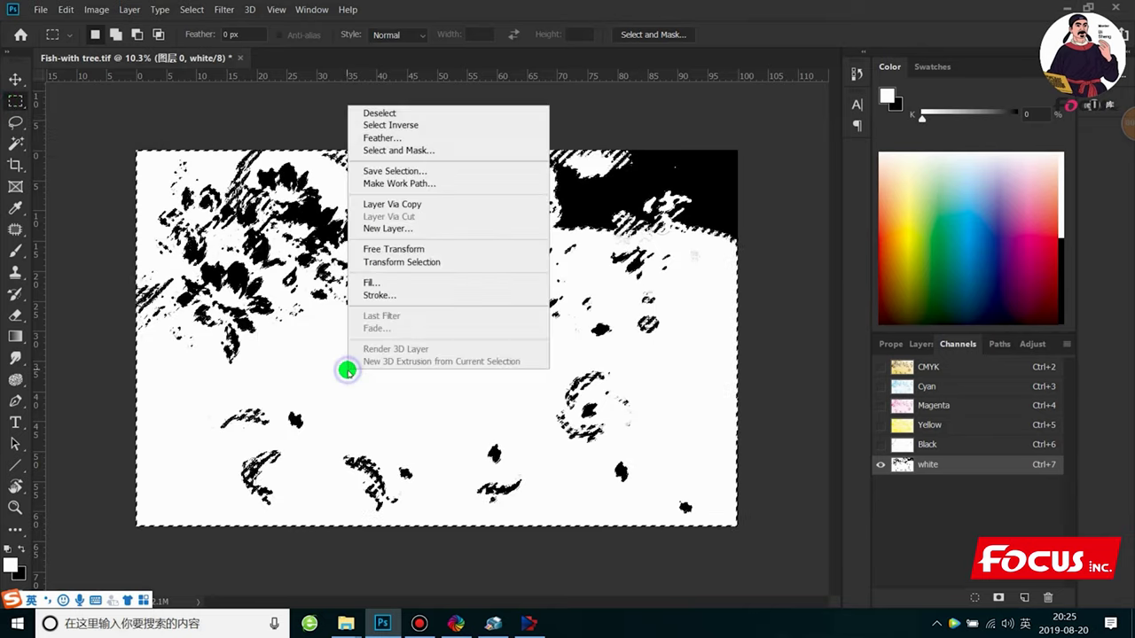
pyautogui.click(382, 281)
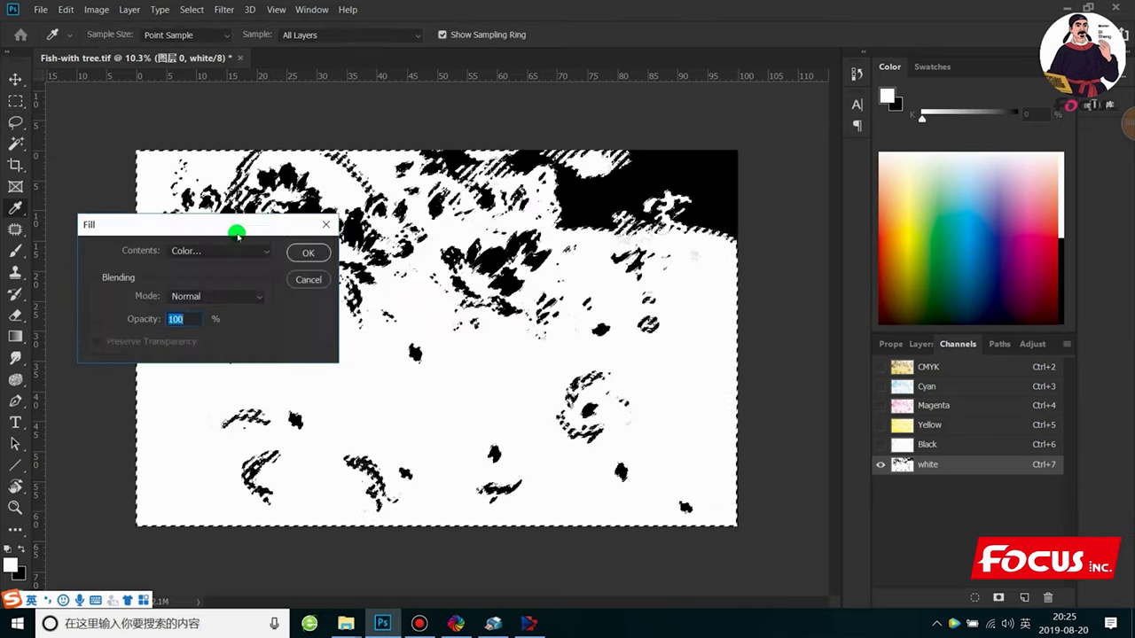
pyautogui.moveTo(236, 226); pyautogui.dragTo(507, 201)
pyautogui.click(487, 228)
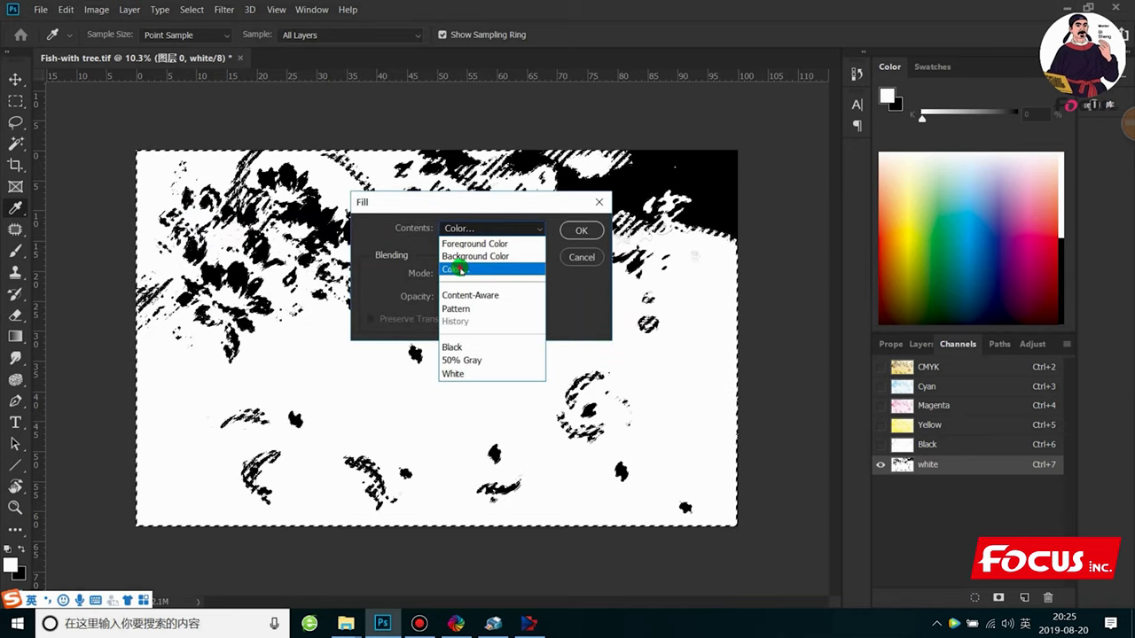
pyautogui.click(456, 269)
# - Fill the selected background using the bright red f71414 as the fill color, and deselect it
pyautogui.click(562, 428)
pyautogui.moveTo(561, 441)
pyautogui.mouseDown()
pyautogui.moveTo(560, 451)
pyautogui.moveTo(556, 422)
pyautogui.moveTo(556, 450)
pyautogui.moveTo(562, 408)
pyautogui.moveTo(741, 307)
pyautogui.moveTo(730, 300)
pyautogui.mouseUp()
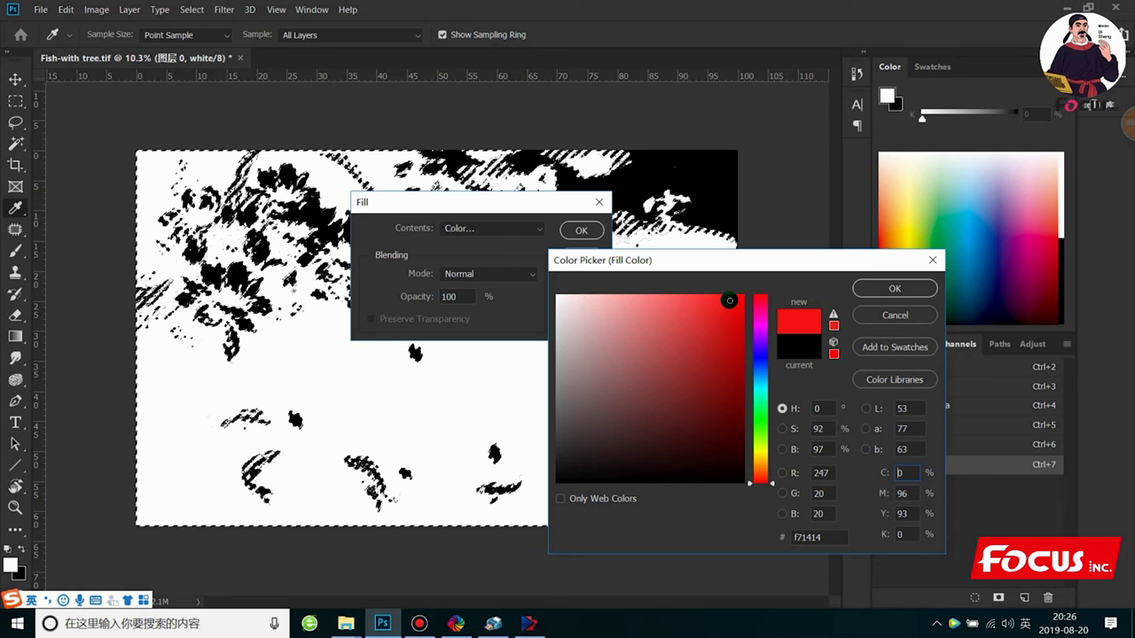
pyautogui.click(895, 289)
pyautogui.click(580, 229)
pyautogui.press('m')
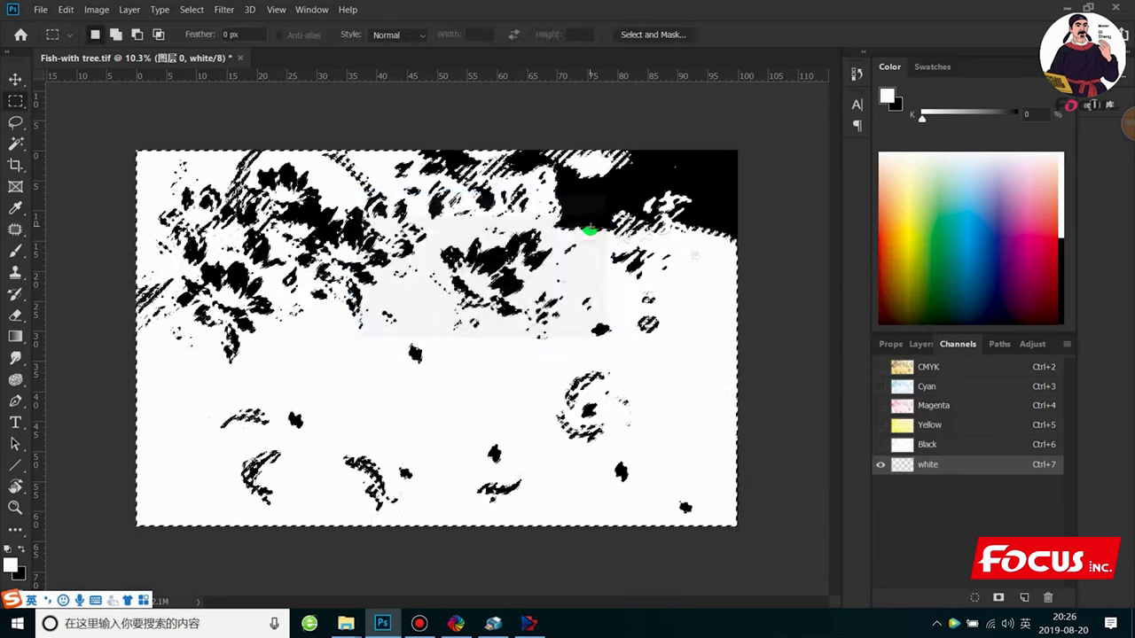
pyautogui.hotkey('ctrl', 'd')
# - Examine the filled white channel up close and show it together with the CMYK composite
pyautogui.hotkey('ctrl', '+')
pyautogui.hotkey('ctrl', '-')
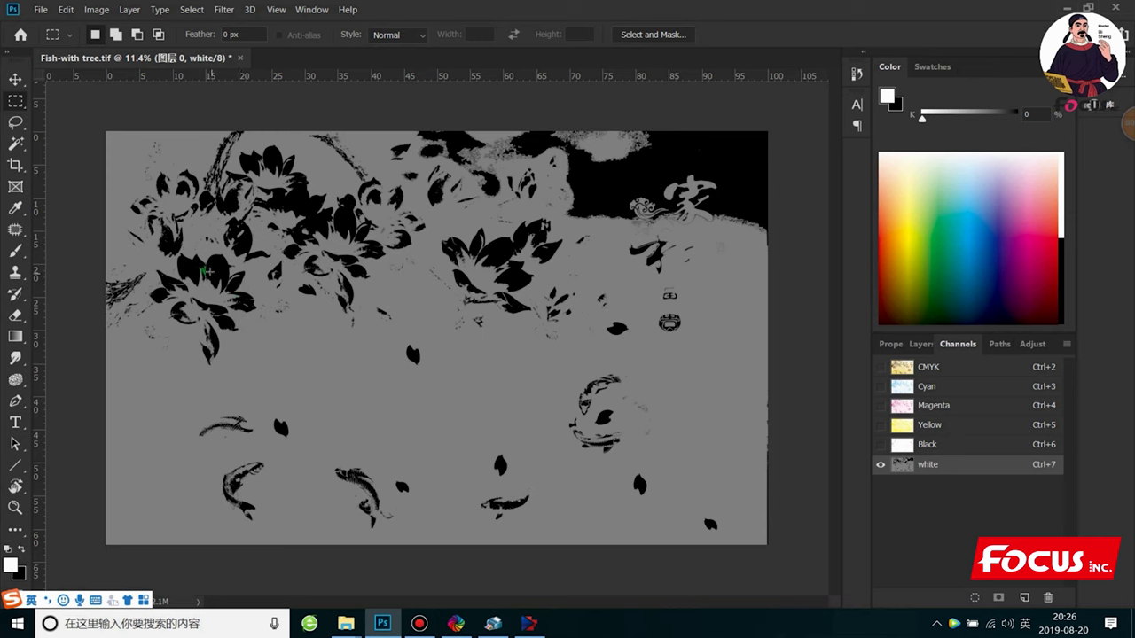
pyautogui.scroll(2, 211, 269)
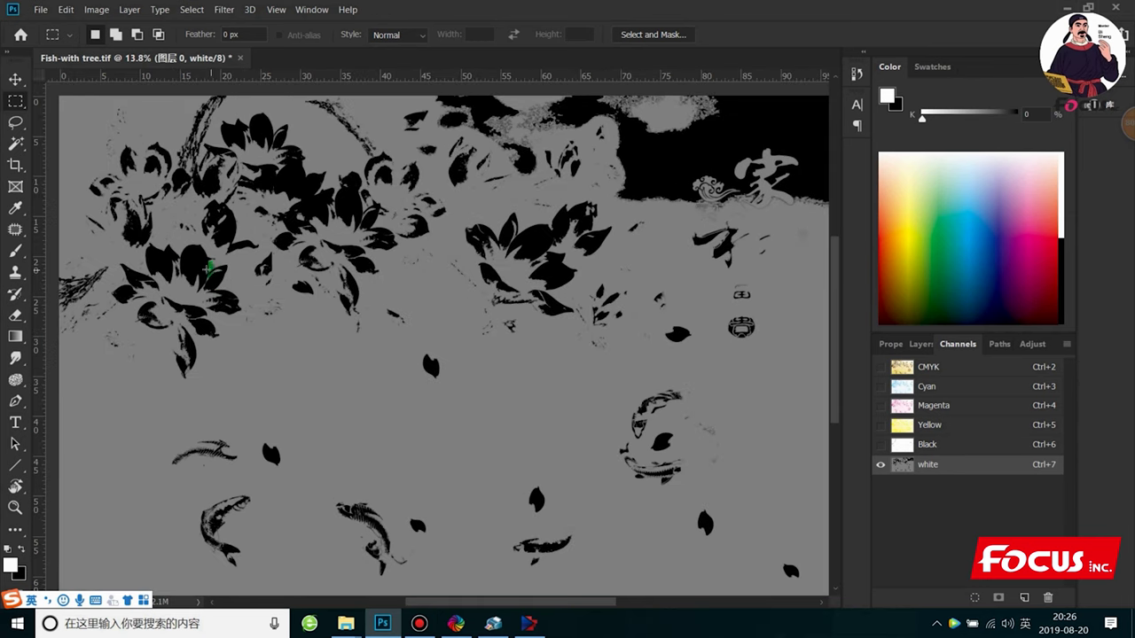
pyautogui.scroll(-1, 203, 268)
pyautogui.scroll(-1, 210, 266)
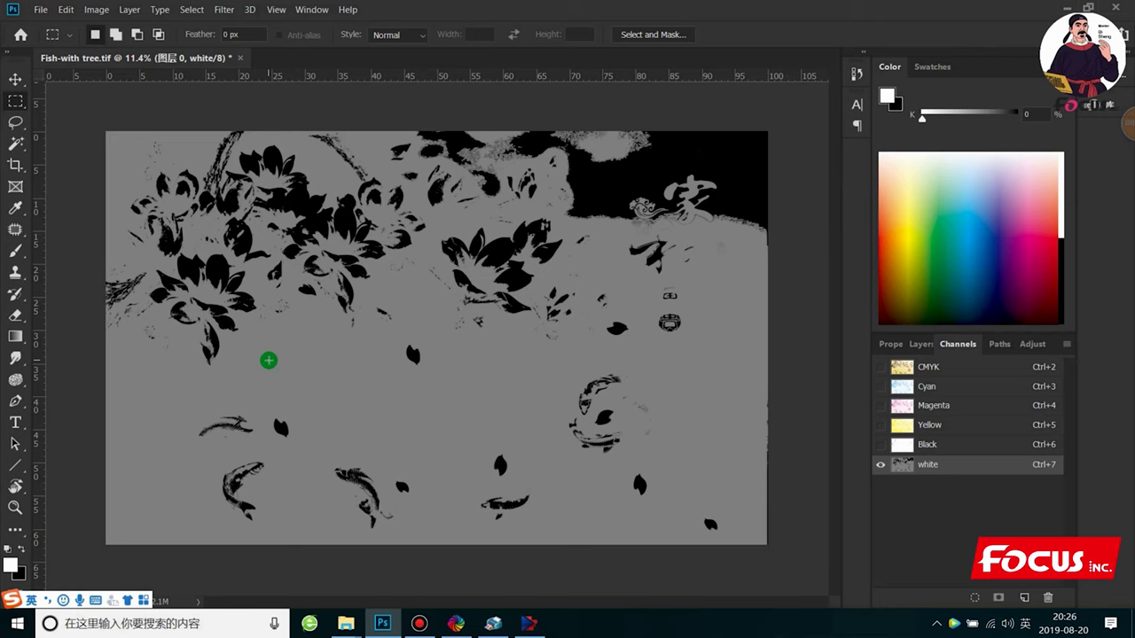
pyautogui.click(887, 367)
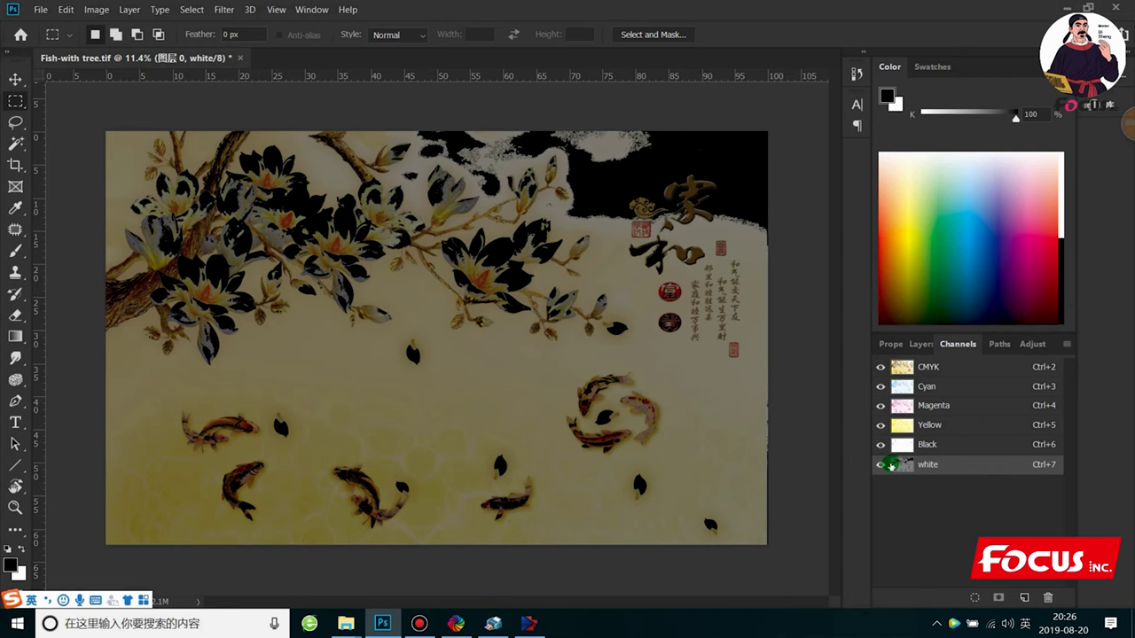
# - Compare the white channel on its own with the combined view of the CMYK composite and the white channel
pyautogui.click(897, 365)
pyautogui.click(881, 367)
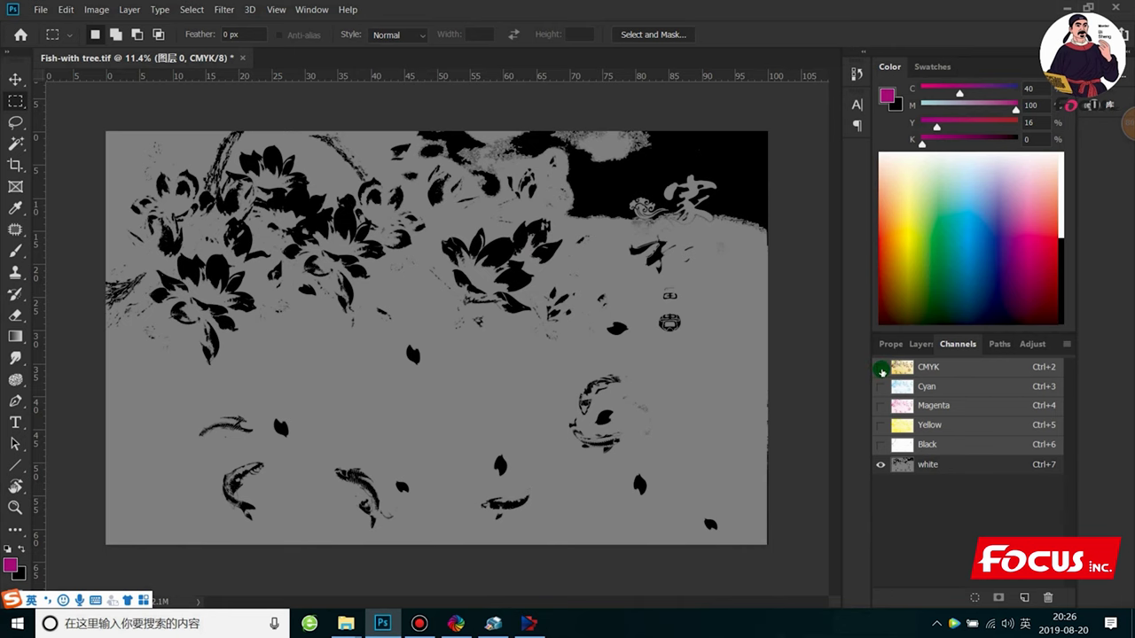
pyautogui.click(882, 372)
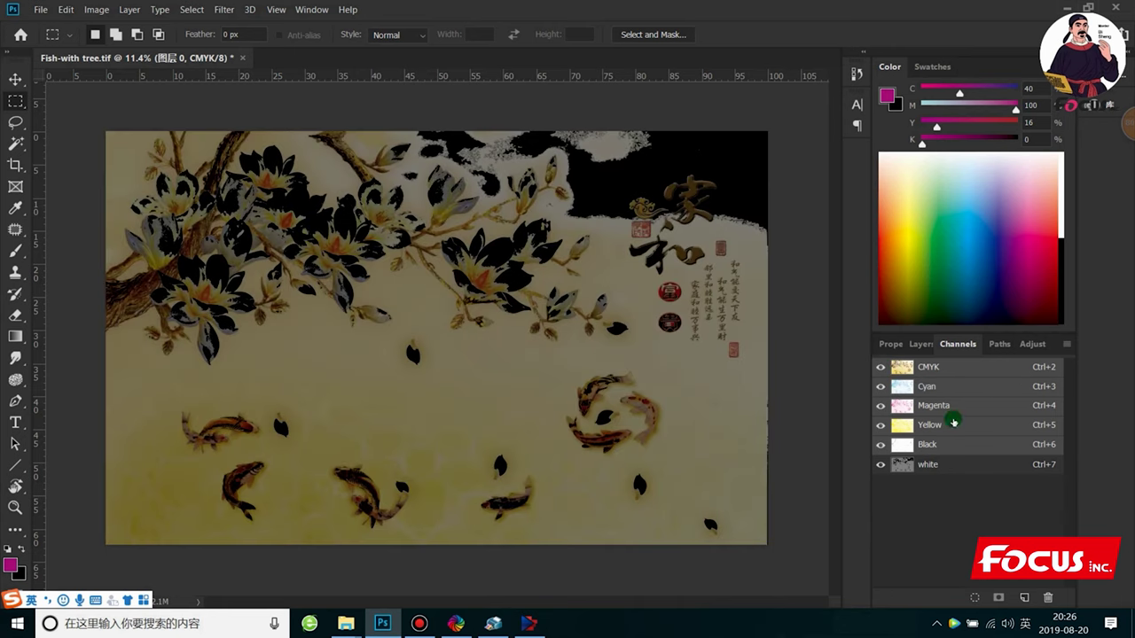
pyautogui.click(956, 466)
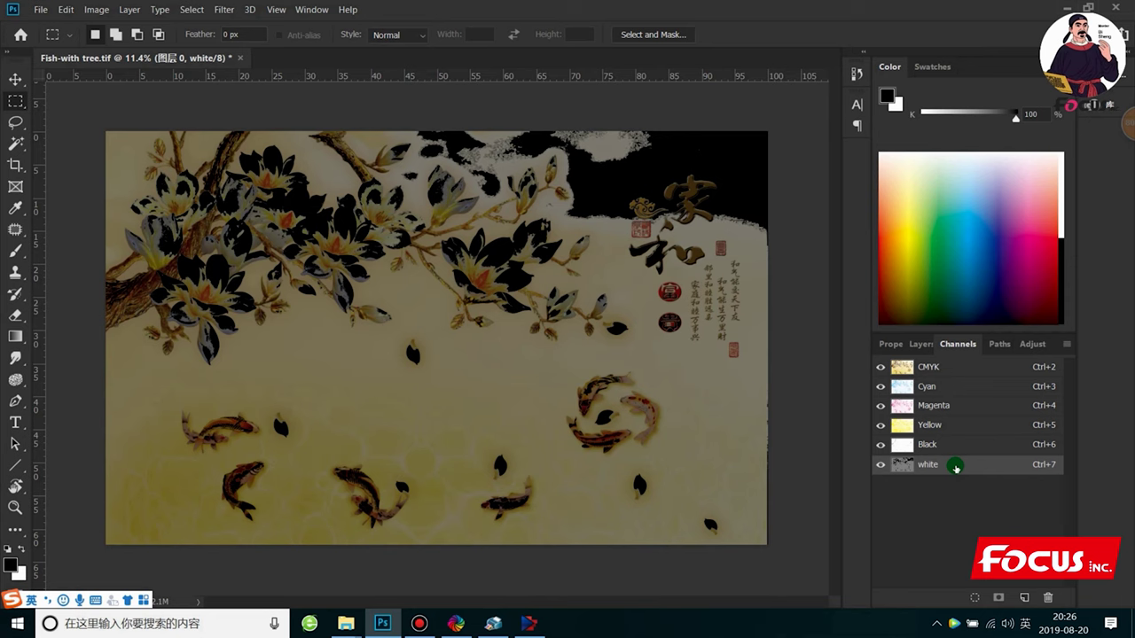
pyautogui.click(881, 367)
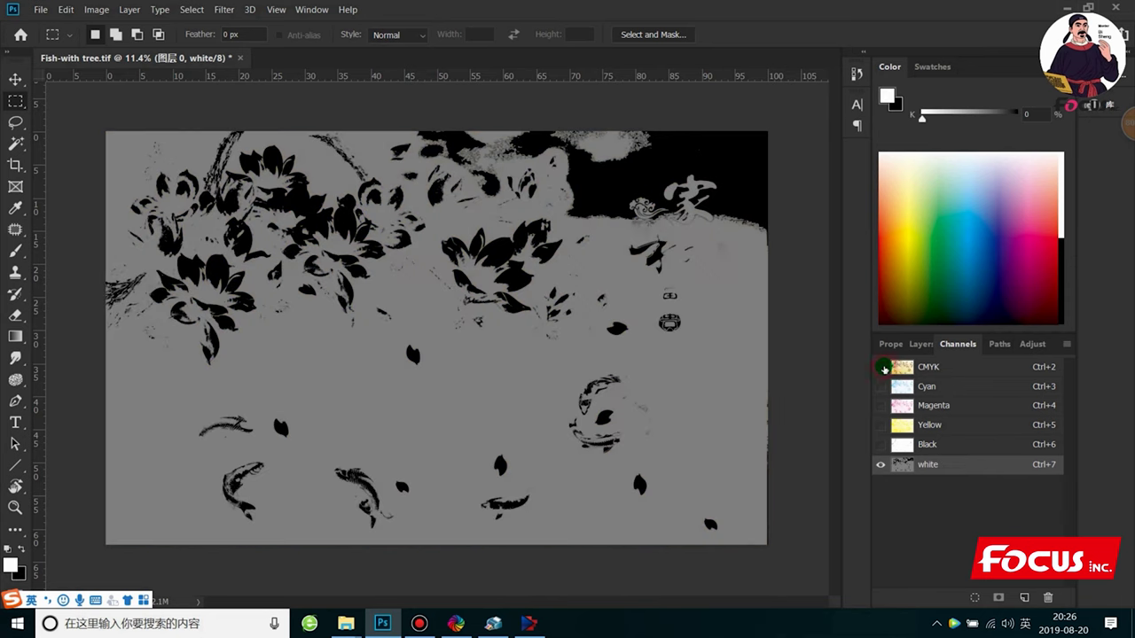
pyautogui.click(882, 367)
# - Hide the Black and white channels and return to the document's layers
pyautogui.click(881, 445)
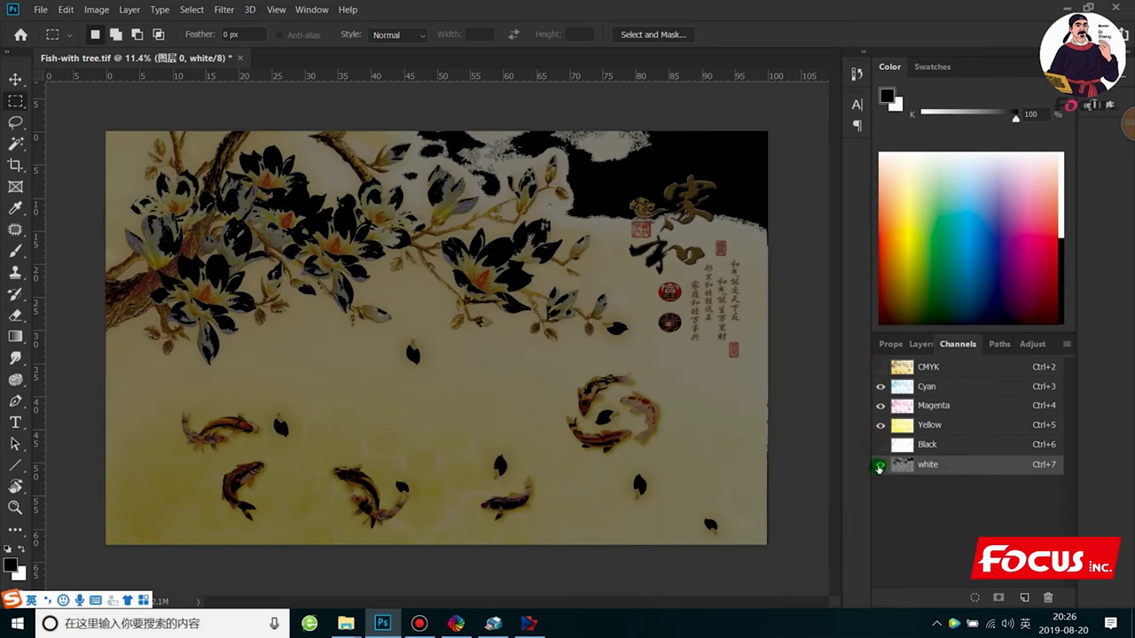
pyautogui.click(881, 464)
pyautogui.click(891, 345)
pyautogui.click(922, 344)
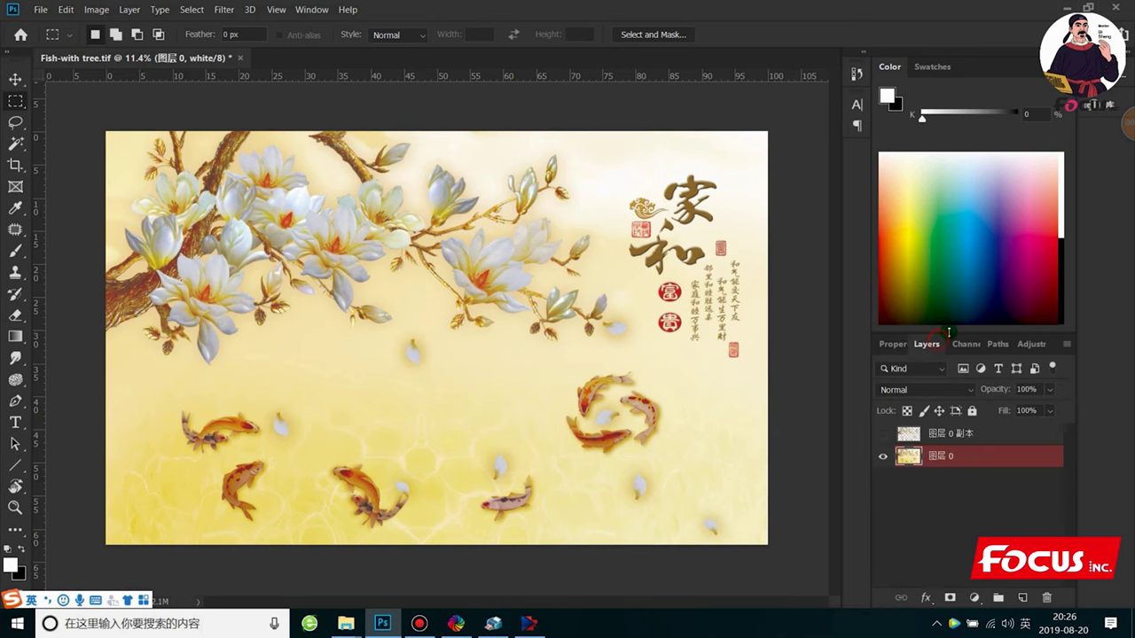
# - Switch to the Magic Wand and try selecting a white petal of the leftmost magnolia
pyautogui.click(15, 143)
pyautogui.rightClick(16, 143)
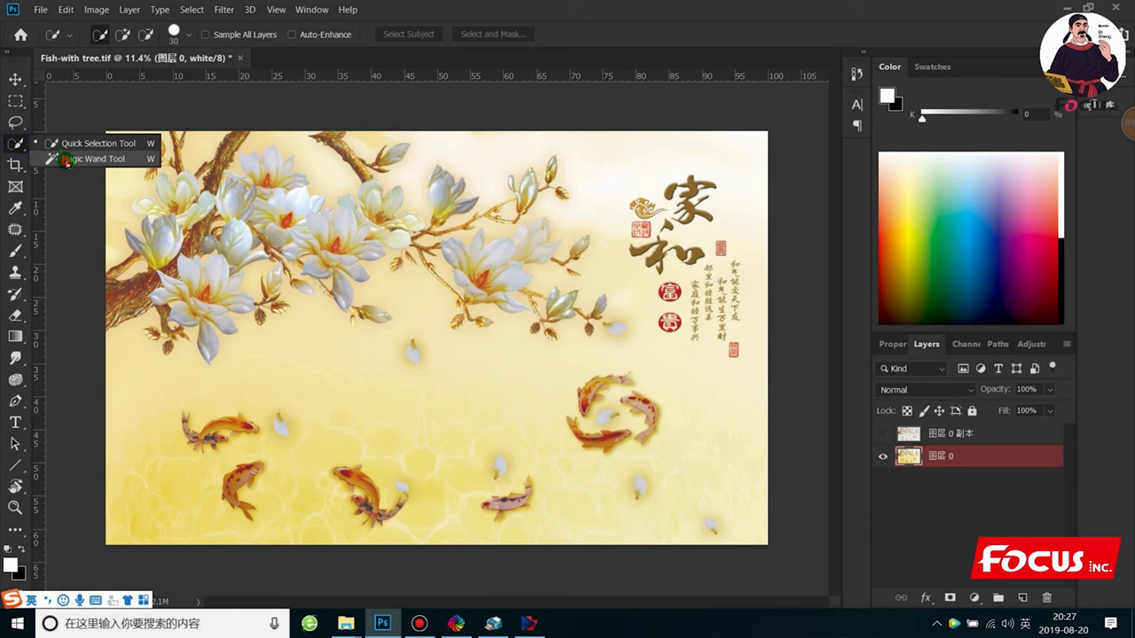
pyautogui.click(89, 158)
pyautogui.click(158, 244)
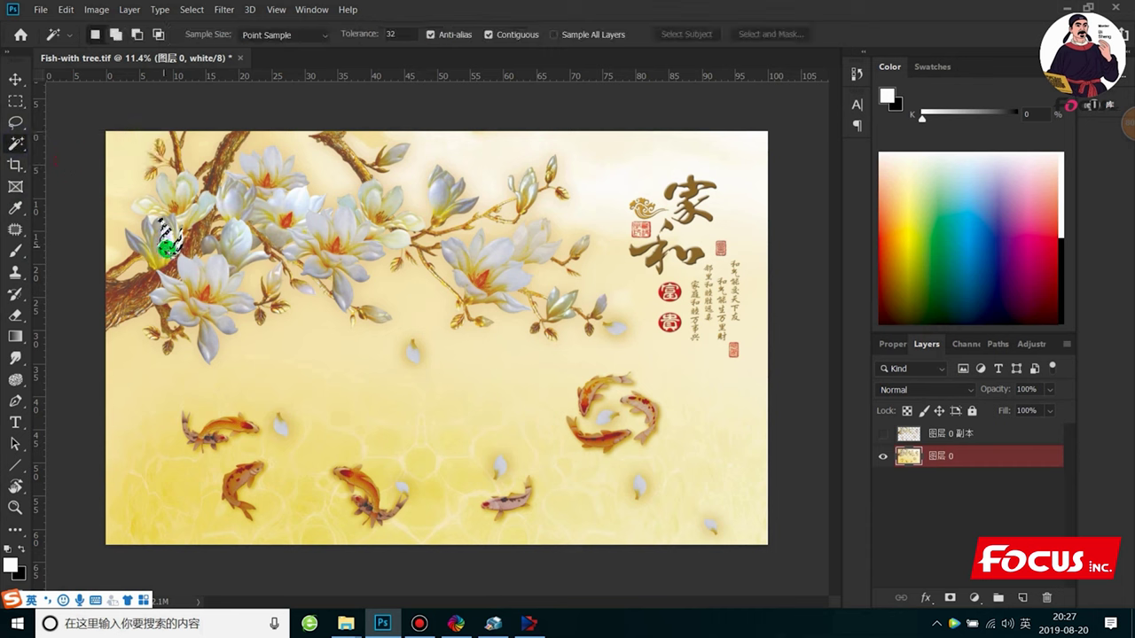
pyautogui.rightClick(166, 238)
pyautogui.click(229, 213)
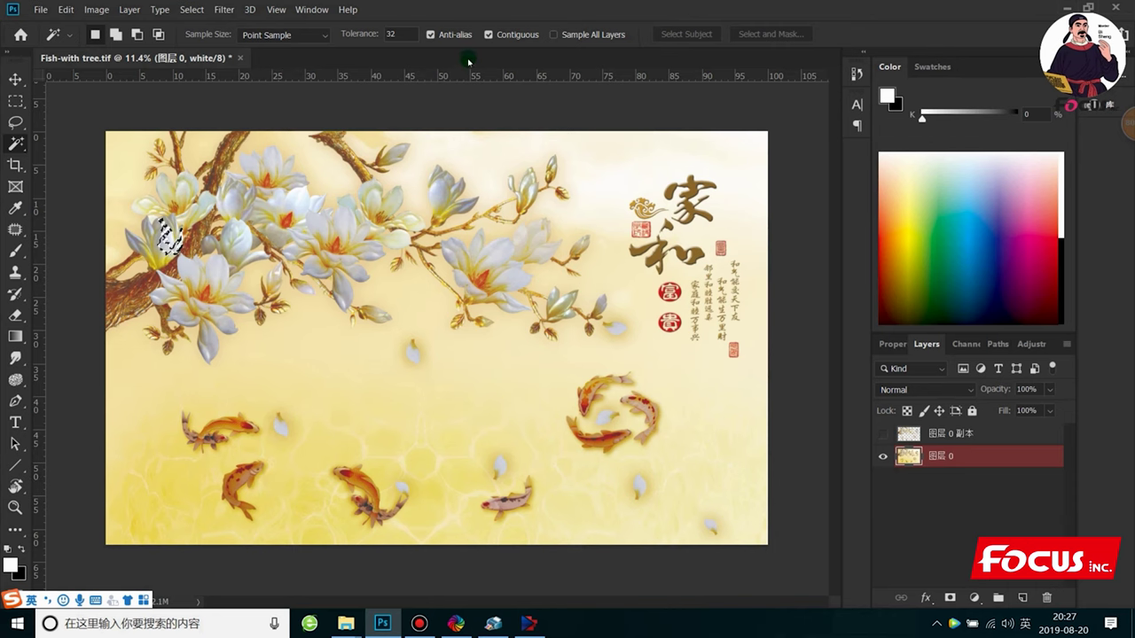
# - Try a Magic Wand tolerance of 50 on the central magnolia petals and extend the selection to all similar areas
pyautogui.doubleClick(390, 34)
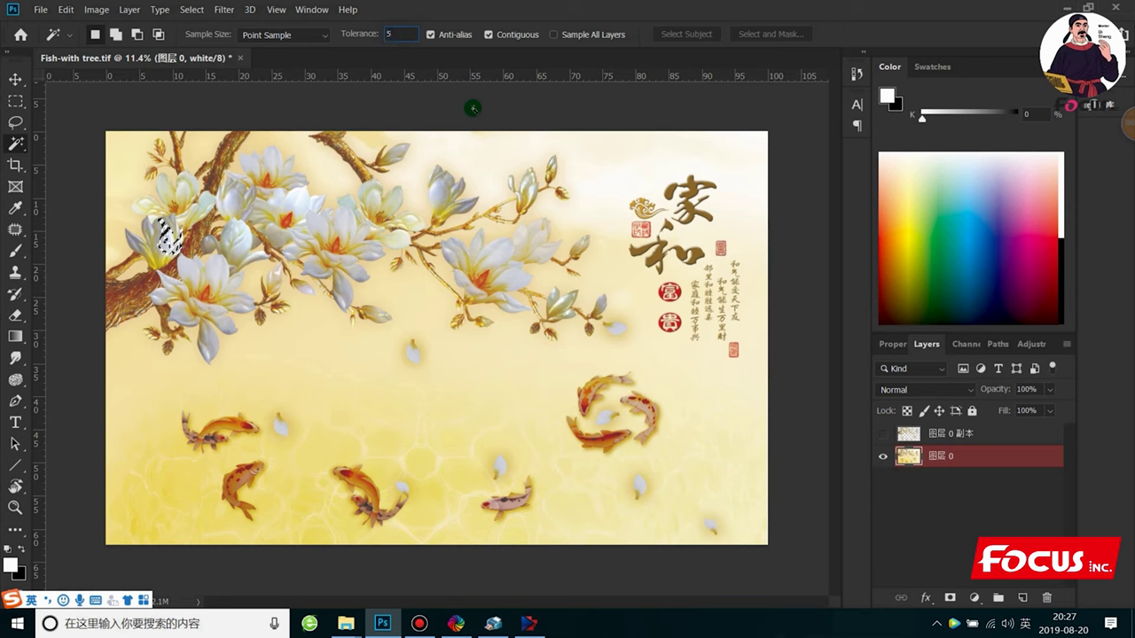
pyautogui.click(345, 227)
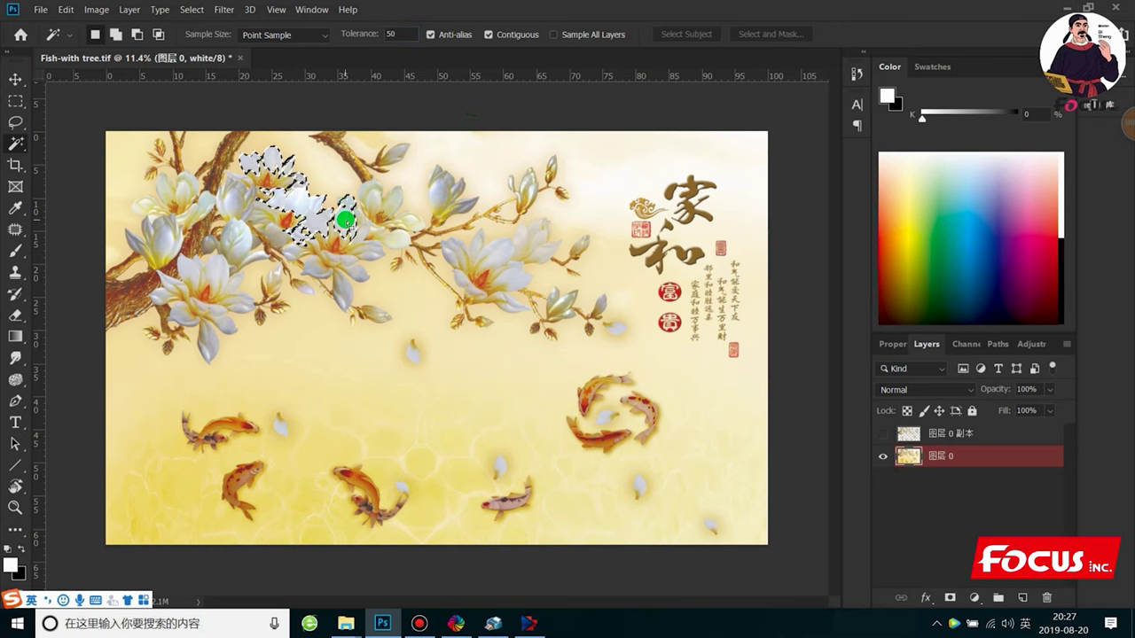
pyautogui.rightClick(347, 230)
pyautogui.click(372, 369)
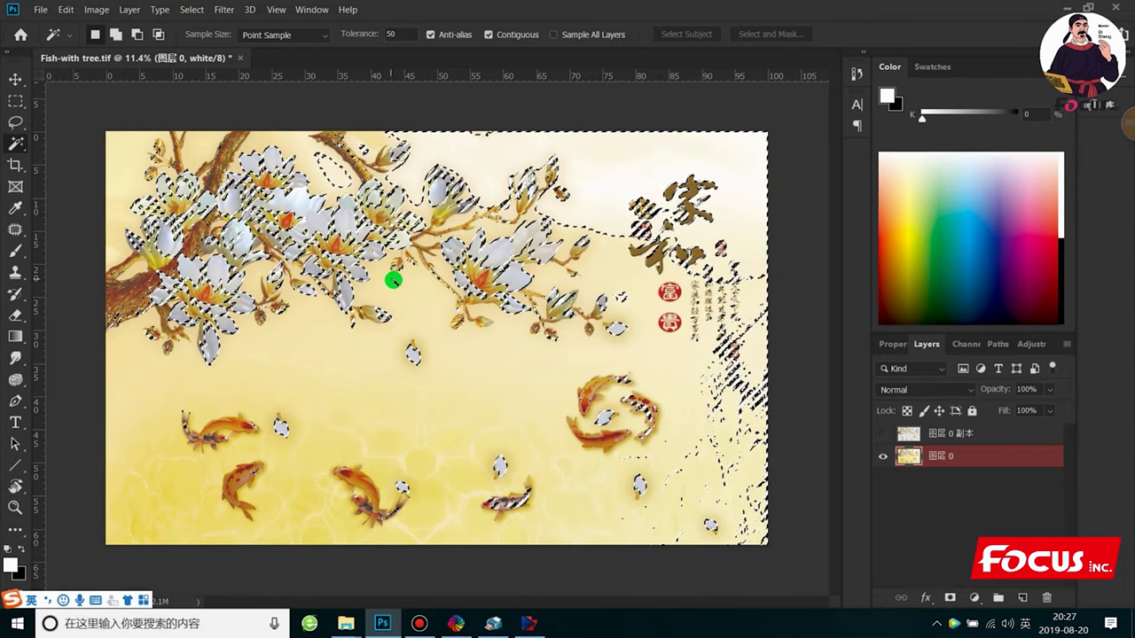
# - Try to subtract rectangular areas of the pale upper background from the selection with the Rectangular Marquee, and deselect everything
pyautogui.keyDown('alt'); pyautogui.click(15, 101); pyautogui.keyUp('alt')
pyautogui.moveTo(362, 125); pyautogui.dragTo(527, 156)
pyautogui.rightClick(11, 100)
pyautogui.click(71, 104)
pyautogui.moveTo(420, 130); pyautogui.dragTo(786, 150)
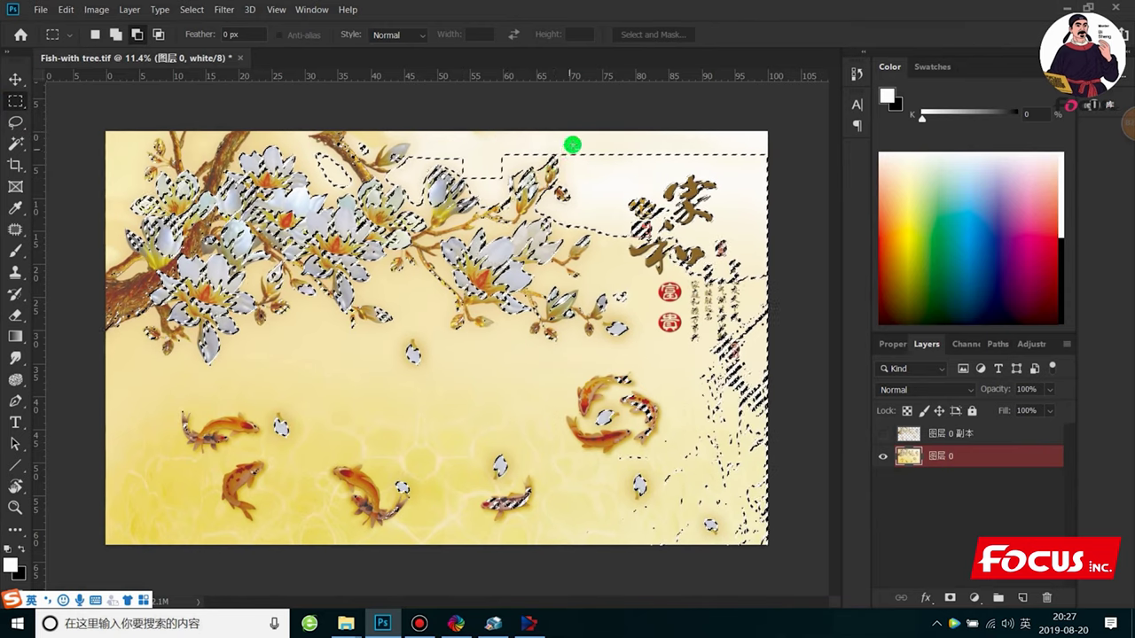
pyautogui.moveTo(723, 146); pyautogui.dragTo(785, 215)
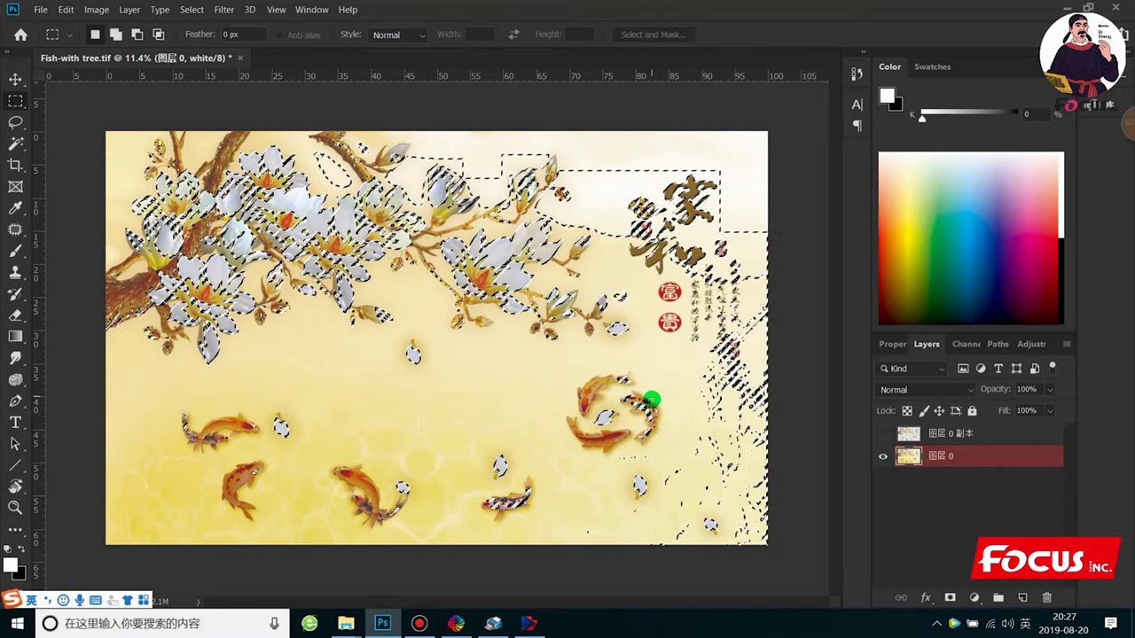
pyautogui.hotkey('ctrl', 'd')
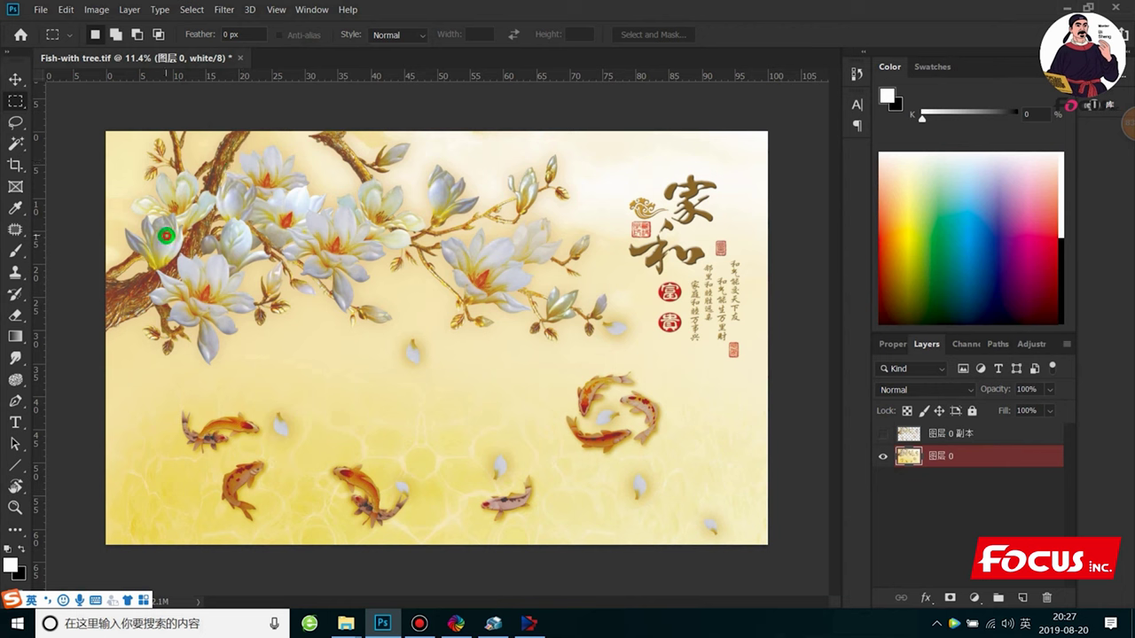
# - Set the Magic Wand tolerance to 35, select a white magnolia petal and extend the selection to all similar areas
pyautogui.click(15, 144)
pyautogui.click(98, 158)
pyautogui.click(400, 33)
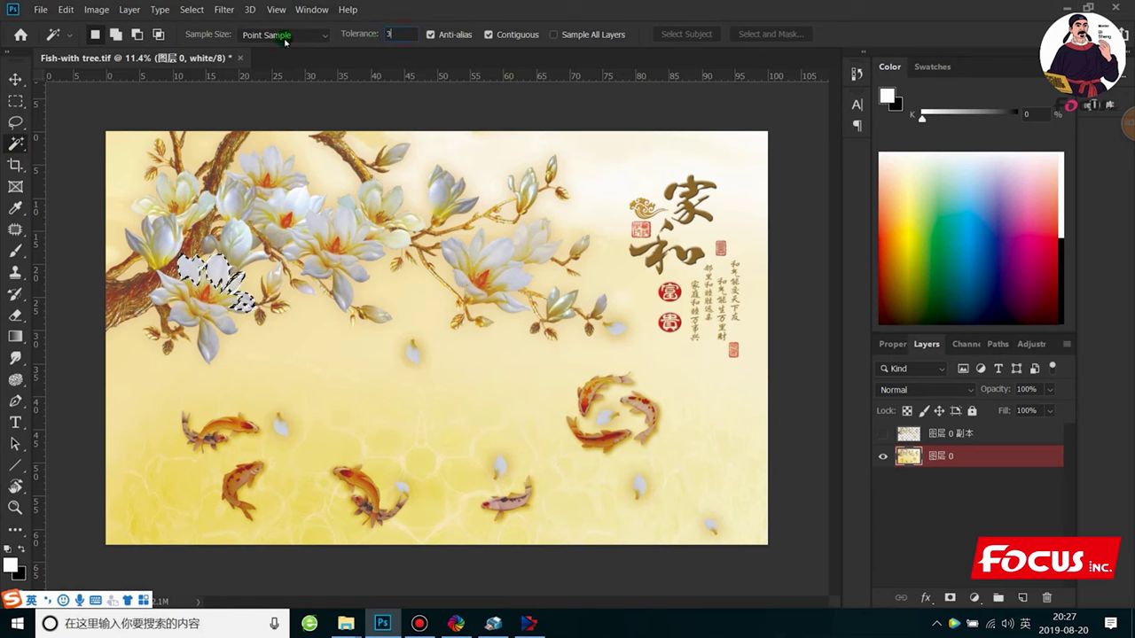
pyautogui.write('35')
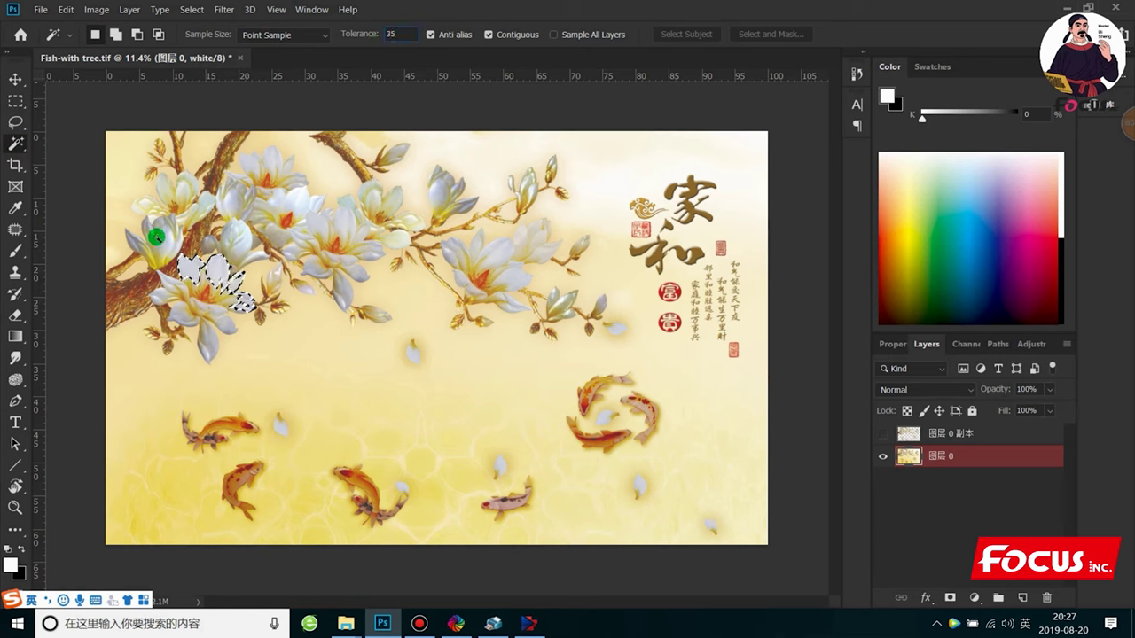
pyautogui.click(242, 238)
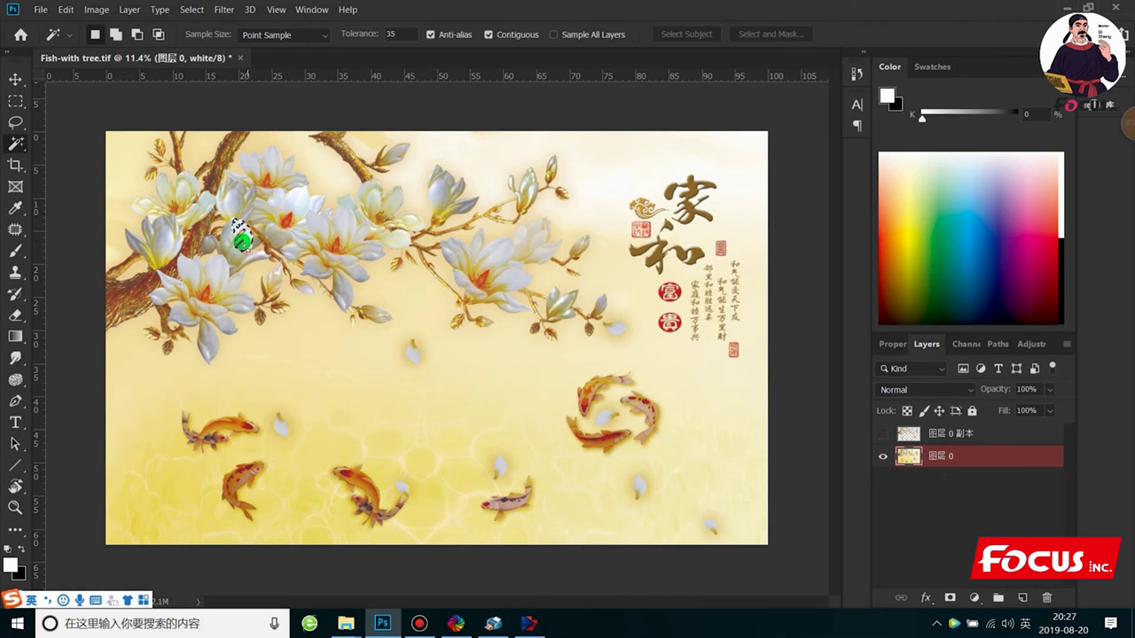
pyautogui.rightClick(239, 249)
pyautogui.click(280, 409)
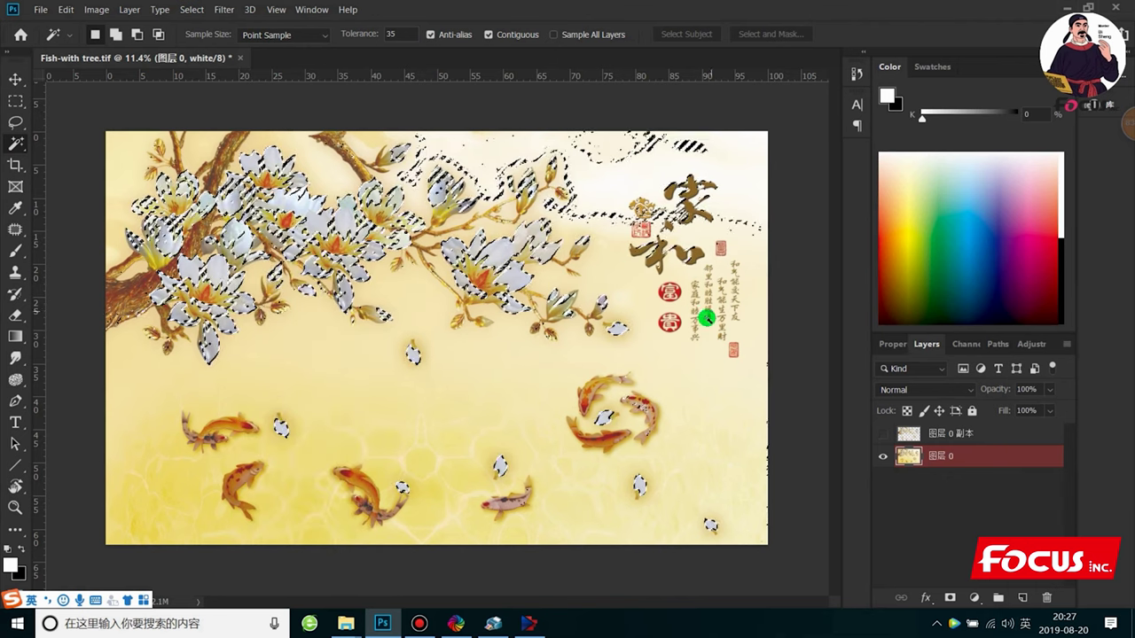
# - Add the koi along the pond and the three circling koi to the petal selection with the Magic Wand
pyautogui.hotkey('ctrl', '+')
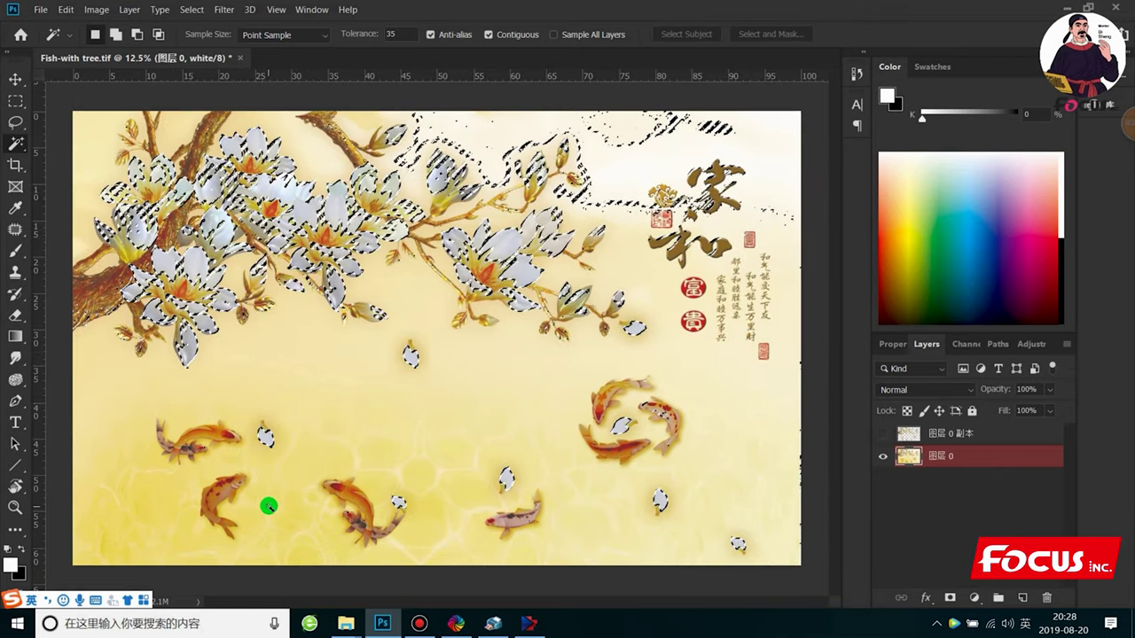
pyautogui.hotkey('ctrl', '+')
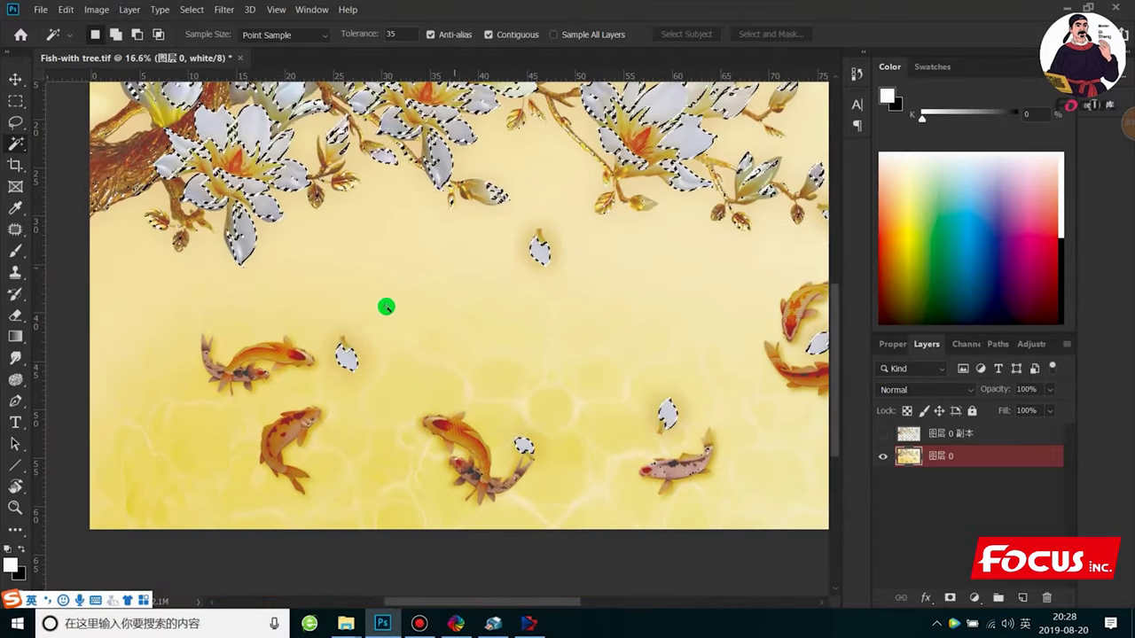
pyautogui.press('shift')
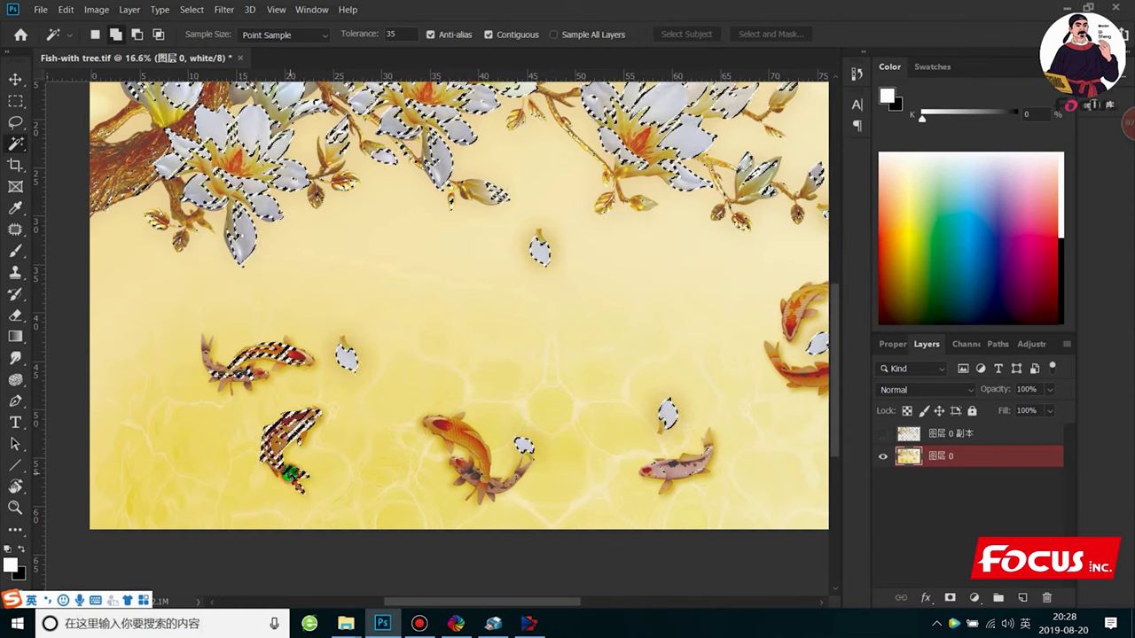
pyautogui.click(461, 448)
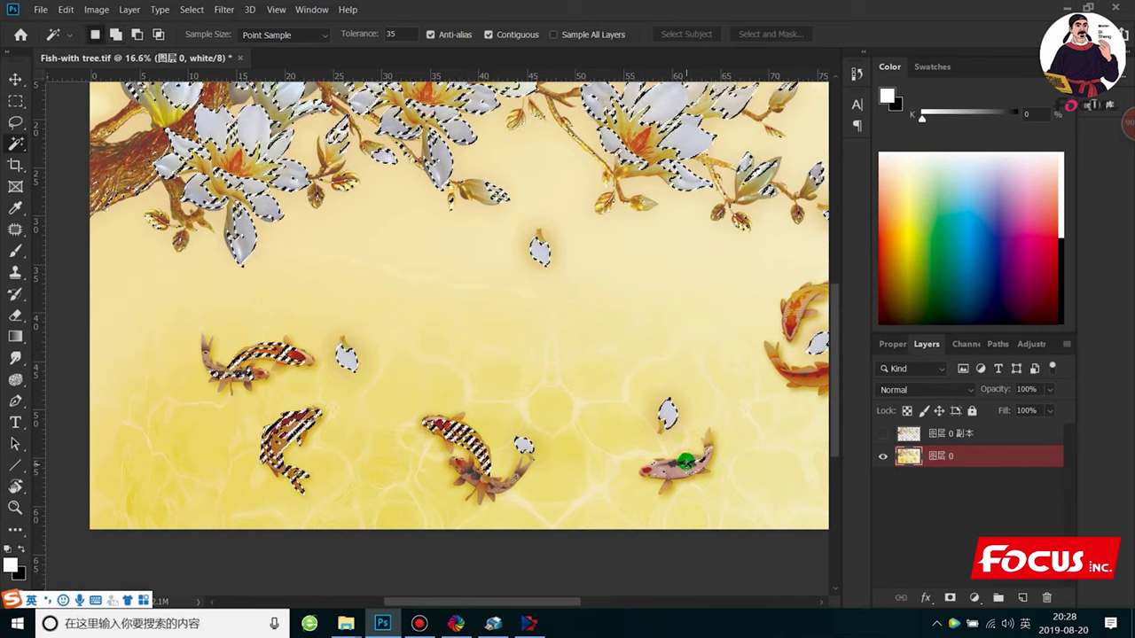
pyautogui.keyDown('shift'); pyautogui.click(675, 462); pyautogui.keyUp('shift')
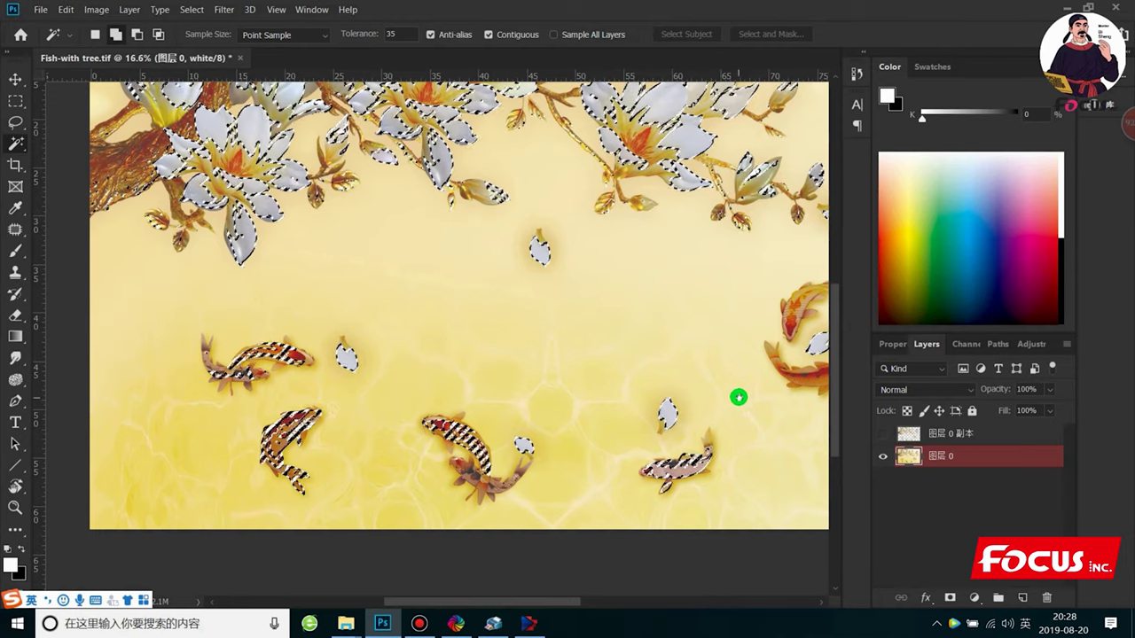
pyautogui.moveTo(738, 397); pyautogui.dragTo(520, 408)
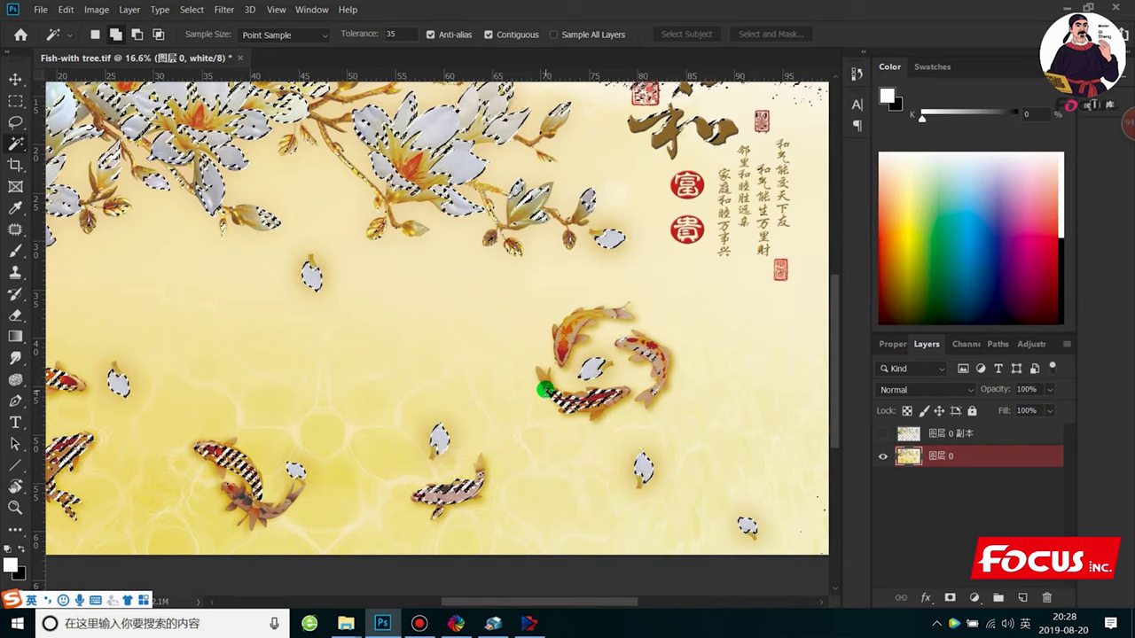
pyautogui.keyDown('shift'); pyautogui.click(546, 388); pyautogui.keyUp('shift')
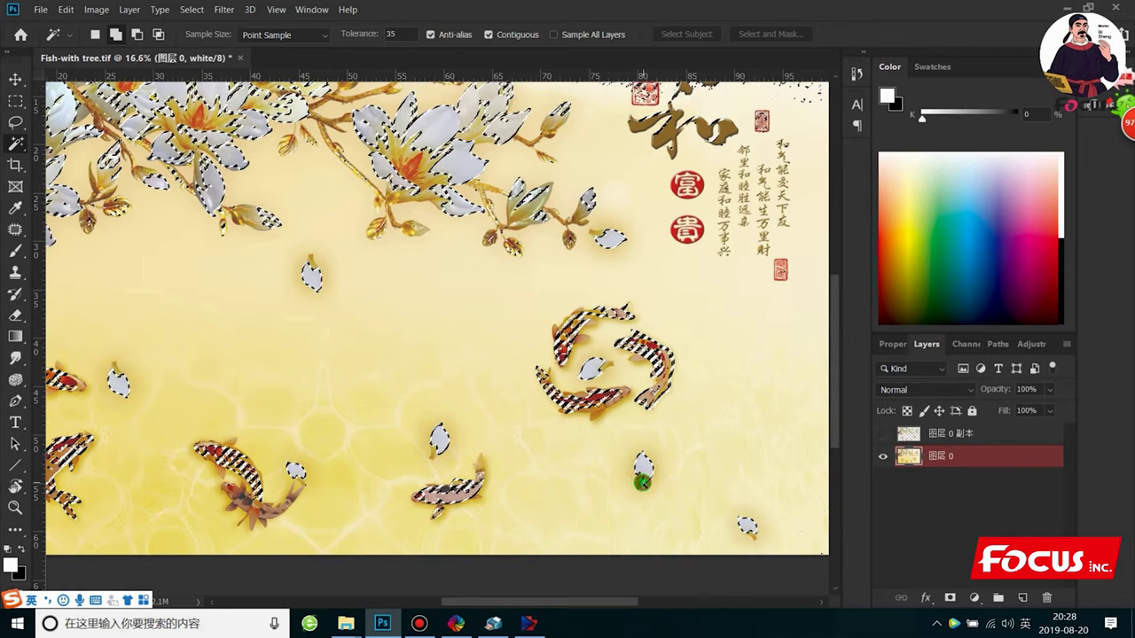
# - Add the large character 和 of the gold lettering to the selection with the Magic Wand
pyautogui.scroll(-2, 714, 334)
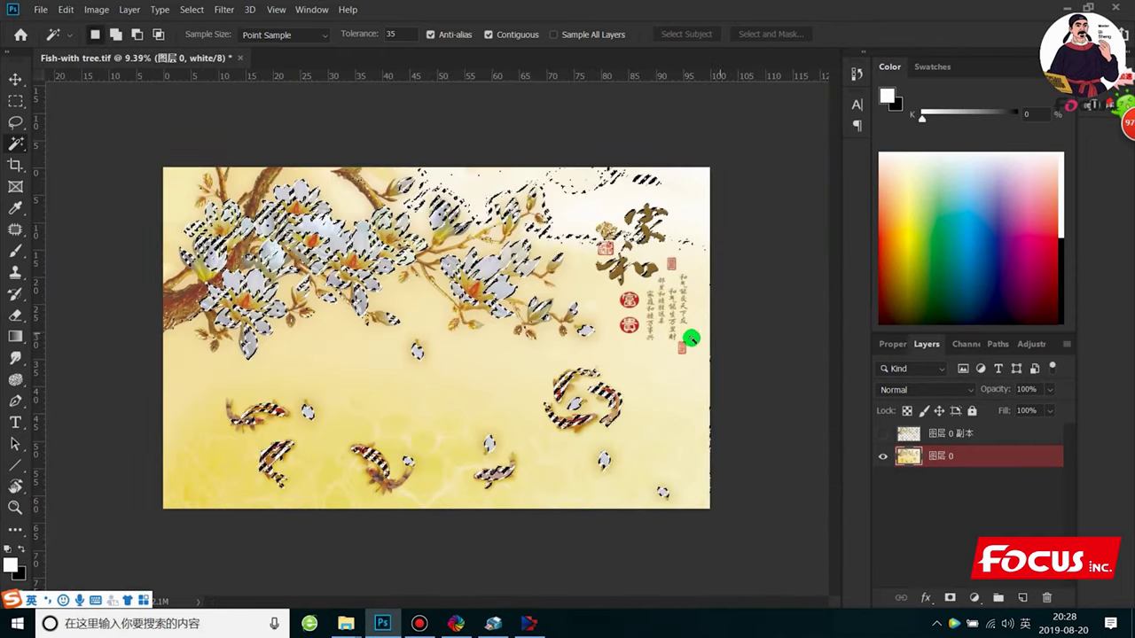
pyautogui.scroll(1, 609, 322)
pyautogui.scroll(1, 609, 322)
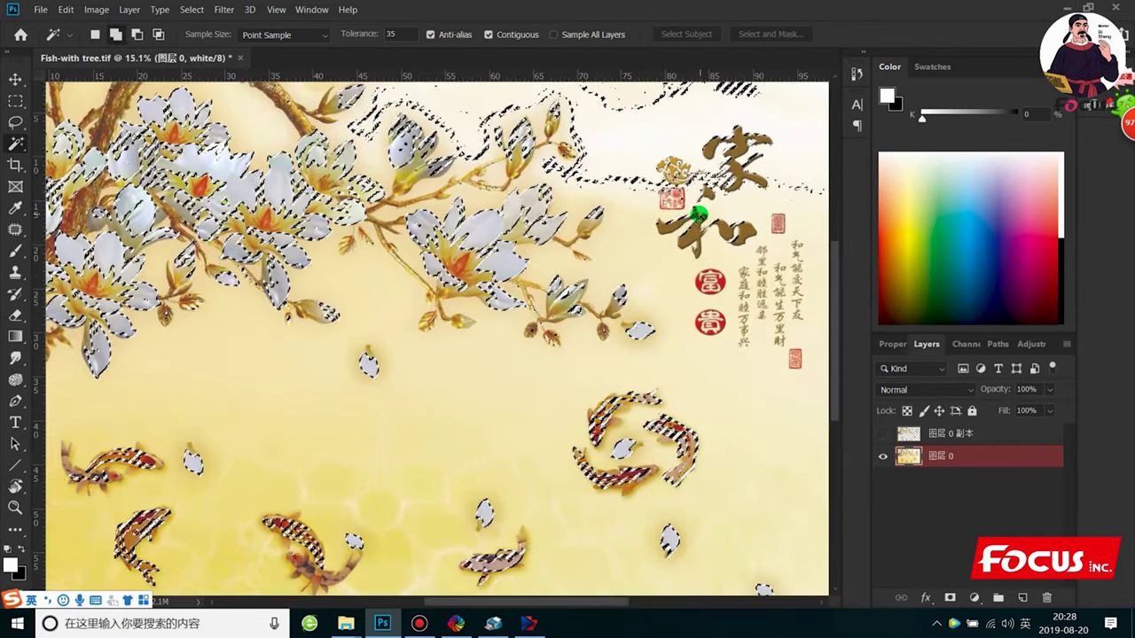
pyautogui.click(690, 243)
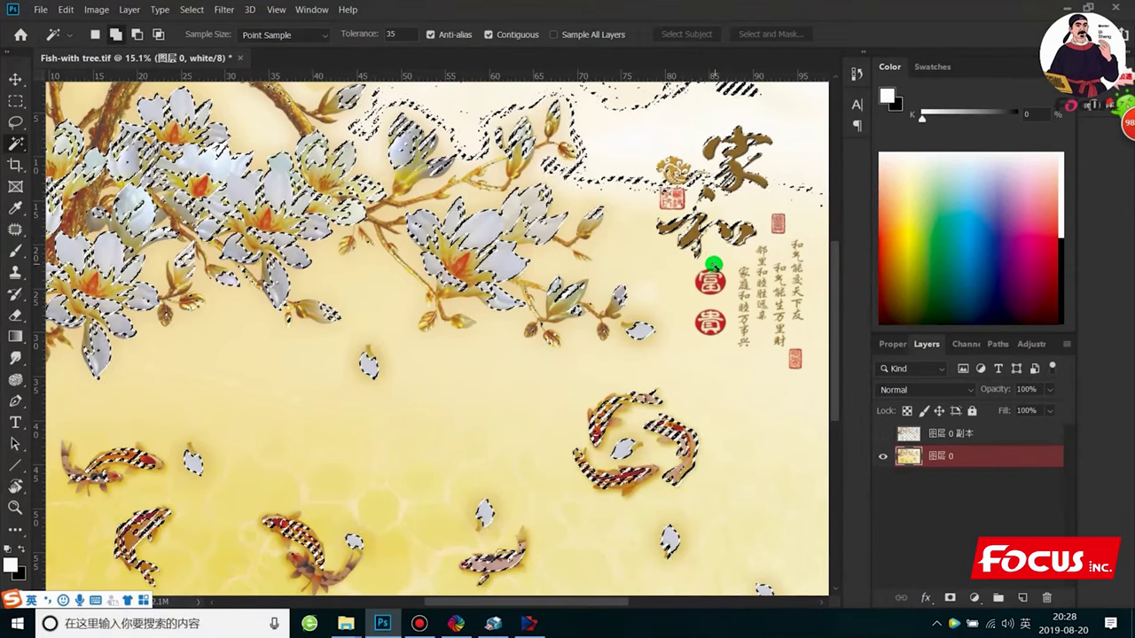
pyautogui.scroll(-2, 532, 315)
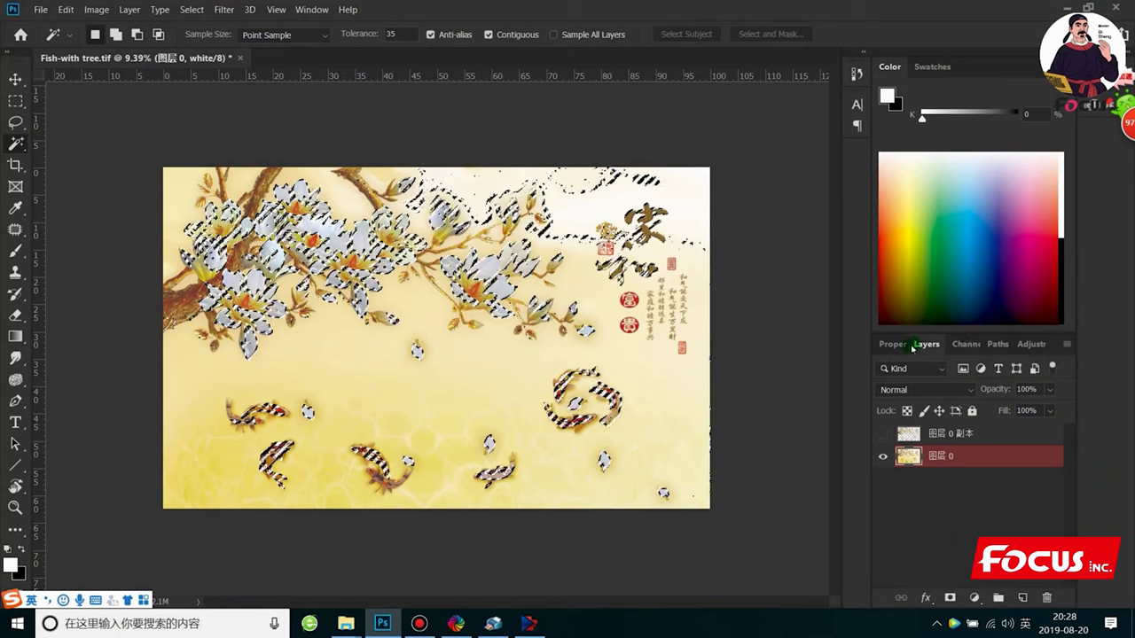
# - Start a new spot channel from the current selection and choose pure black as its ink color
pyautogui.click(979, 346)
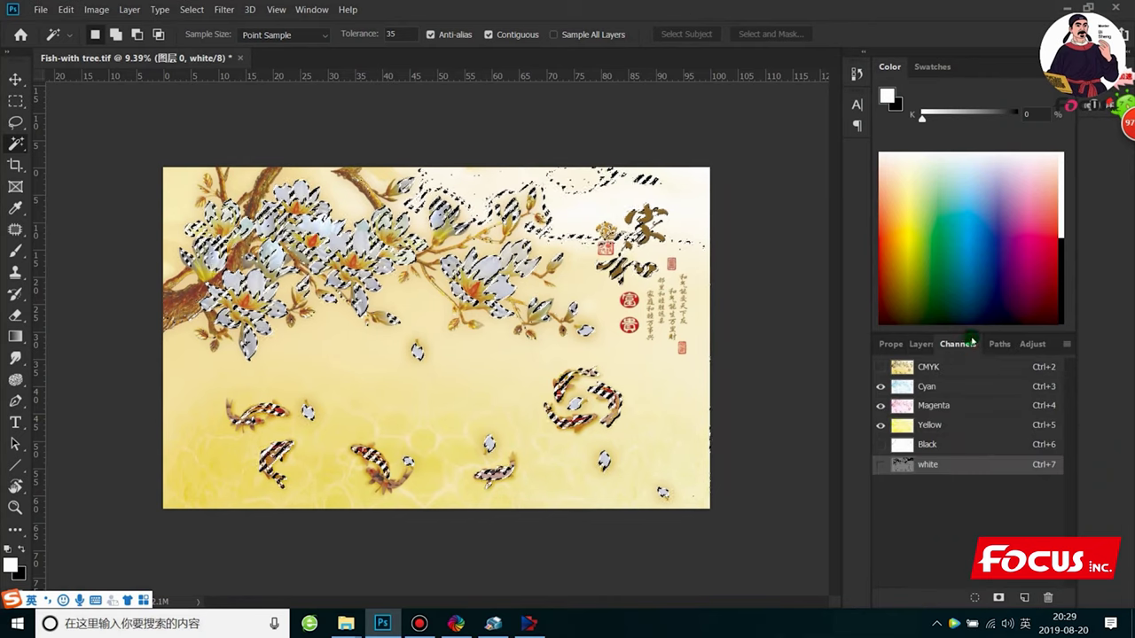
pyautogui.click(1066, 345)
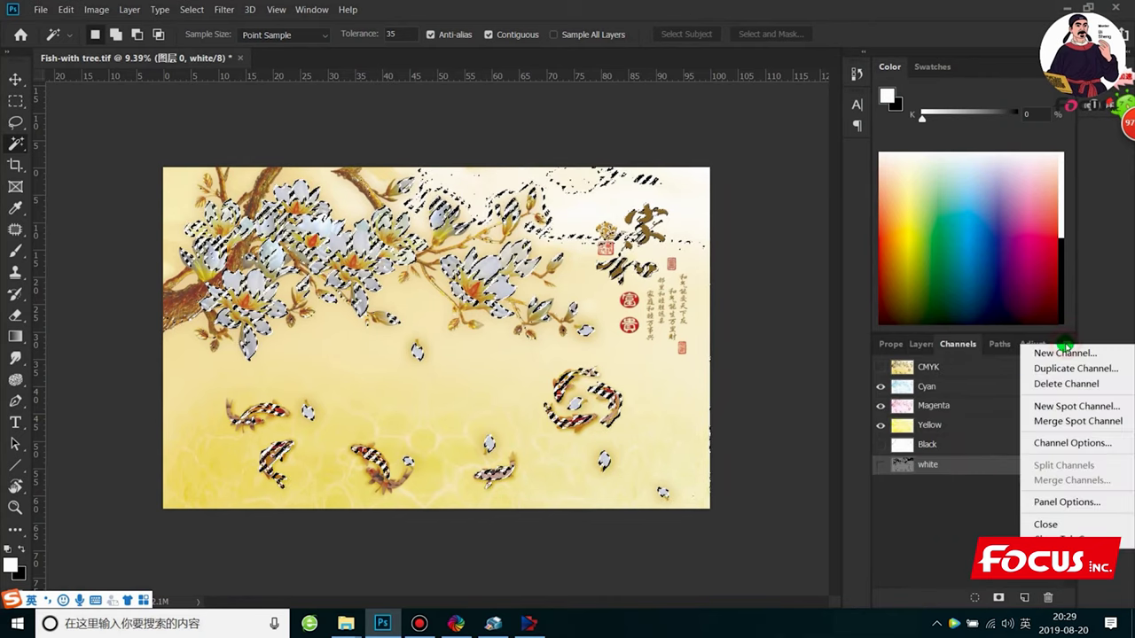
pyautogui.click(1066, 407)
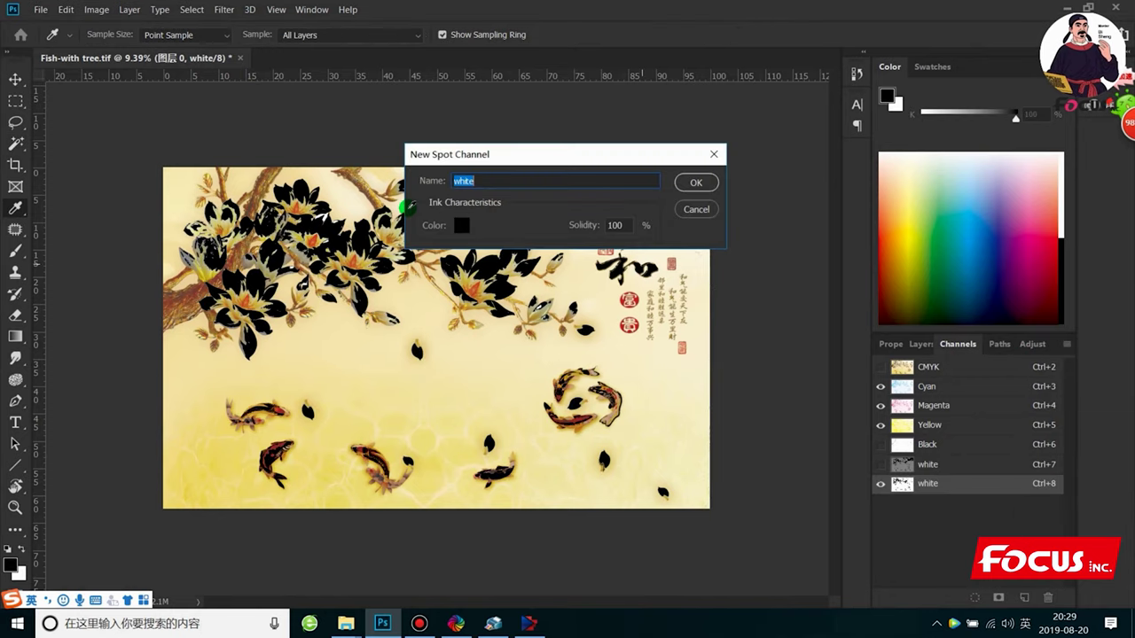
pyautogui.click(462, 225)
pyautogui.moveTo(697, 456)
pyautogui.mouseDown()
pyautogui.moveTo(704, 319)
pyautogui.moveTo(725, 304)
pyautogui.moveTo(641, 431)
pyautogui.moveTo(555, 482)
pyautogui.mouseUp()
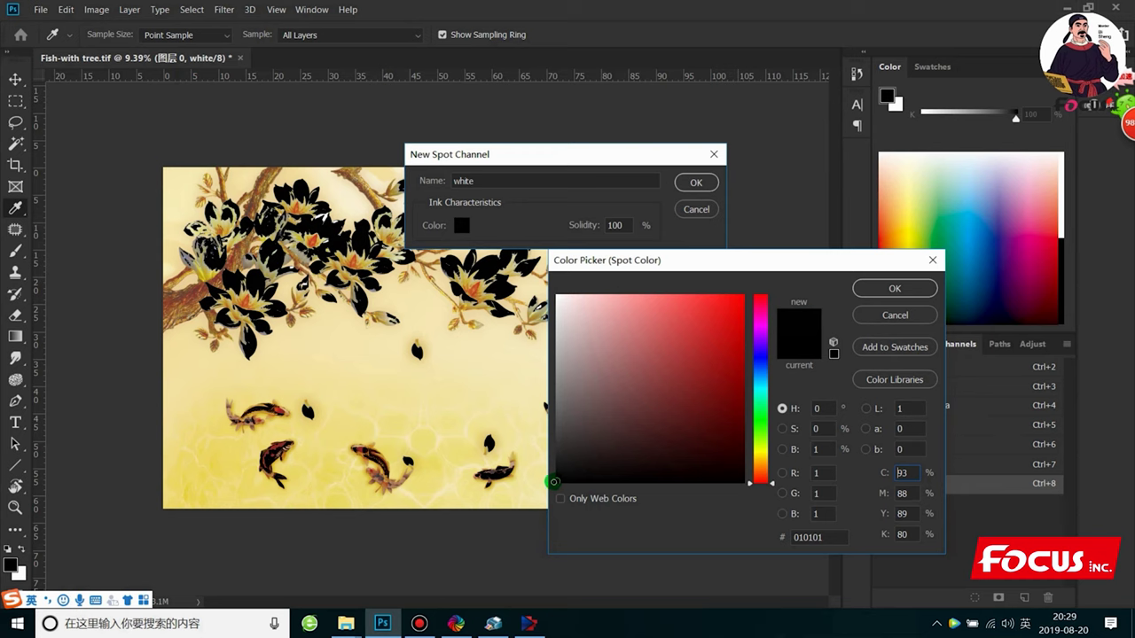
pyautogui.moveTo(572, 470); pyautogui.dragTo(540, 494)
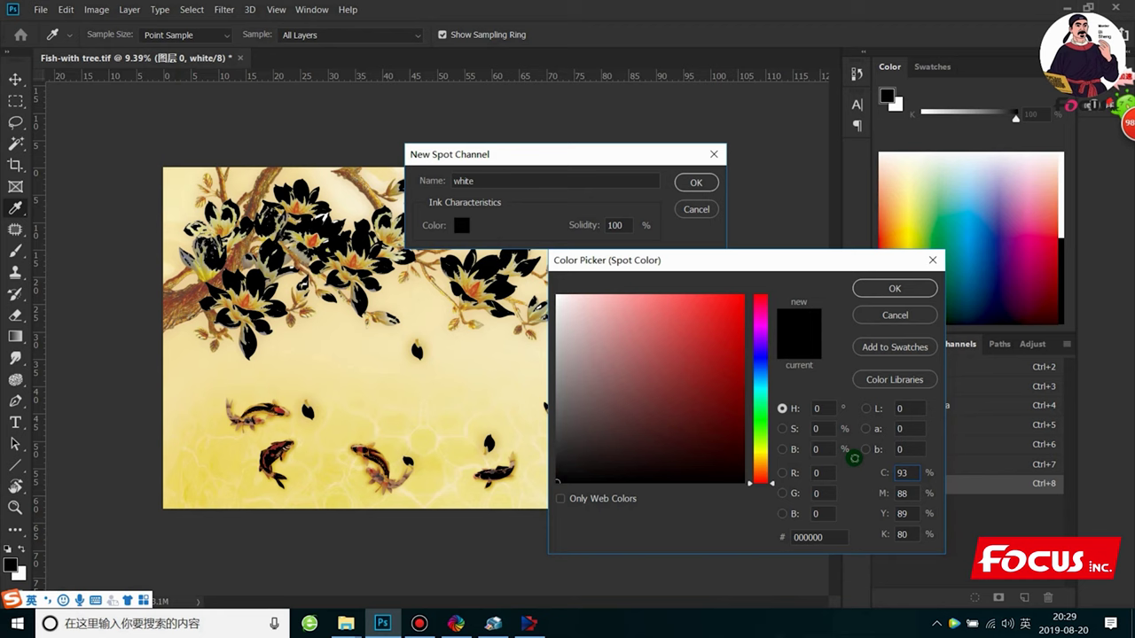
# - Set the spot channel's ink color to C 100, M 100, Y 100 and K 100
pyautogui.doubleClick(902, 472)
pyautogui.write('100')
pyautogui.press('Tab')
pyautogui.write('100')
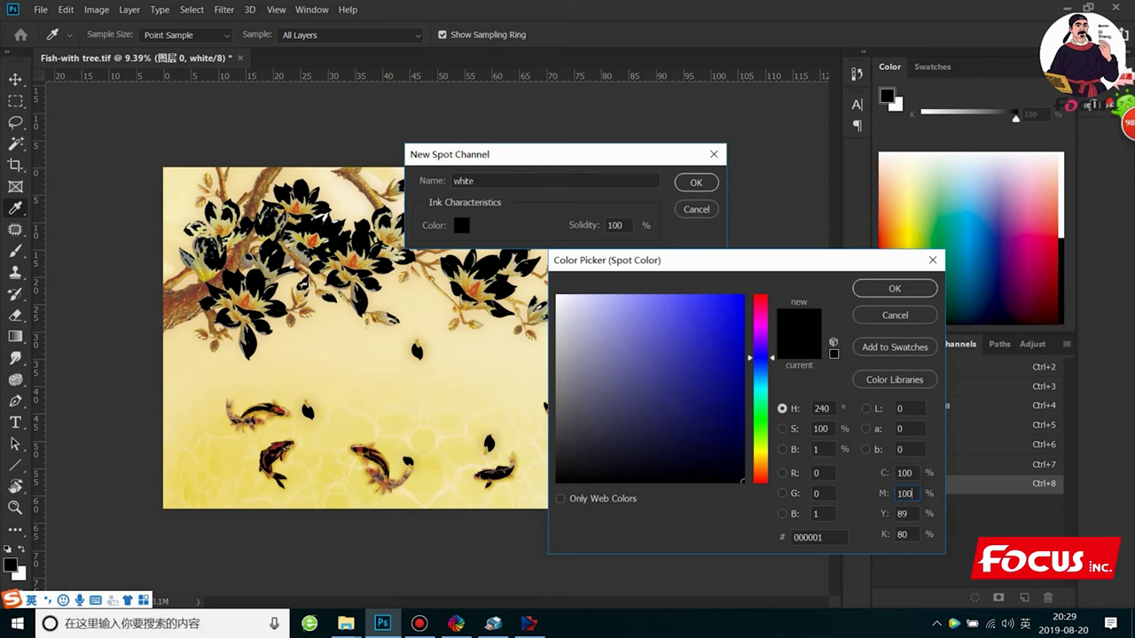
pyautogui.press('Tab')
pyautogui.write('100')
pyautogui.press('Tab')
pyautogui.write('100')
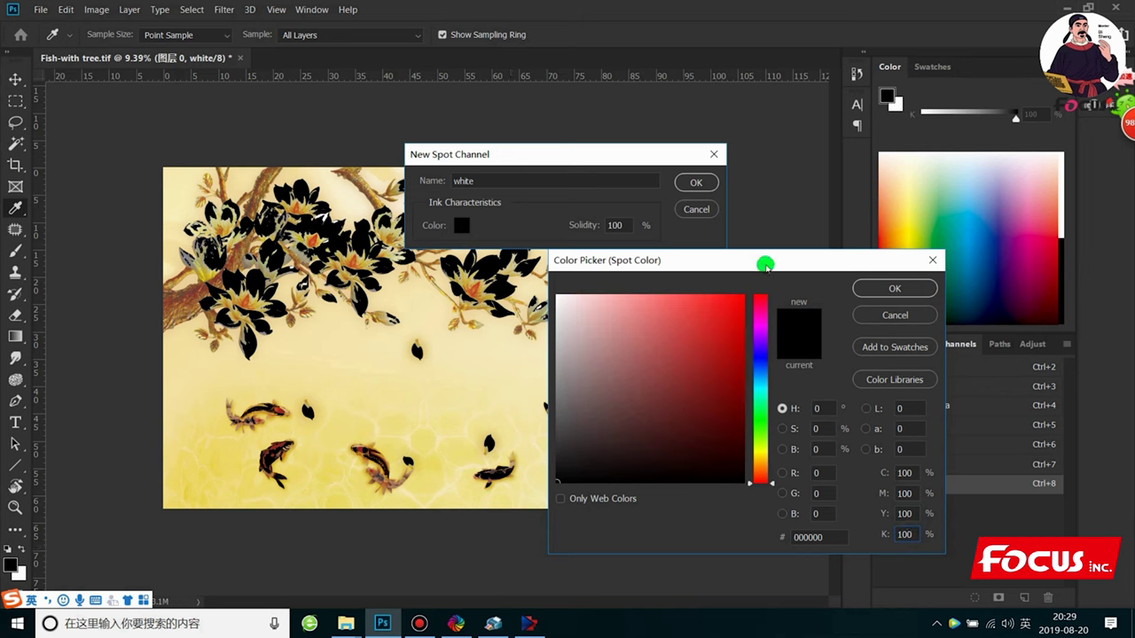
pyautogui.click(876, 287)
# - Name the new spot channel "varnish" and create it at 100% solidity
pyautogui.click(696, 185)
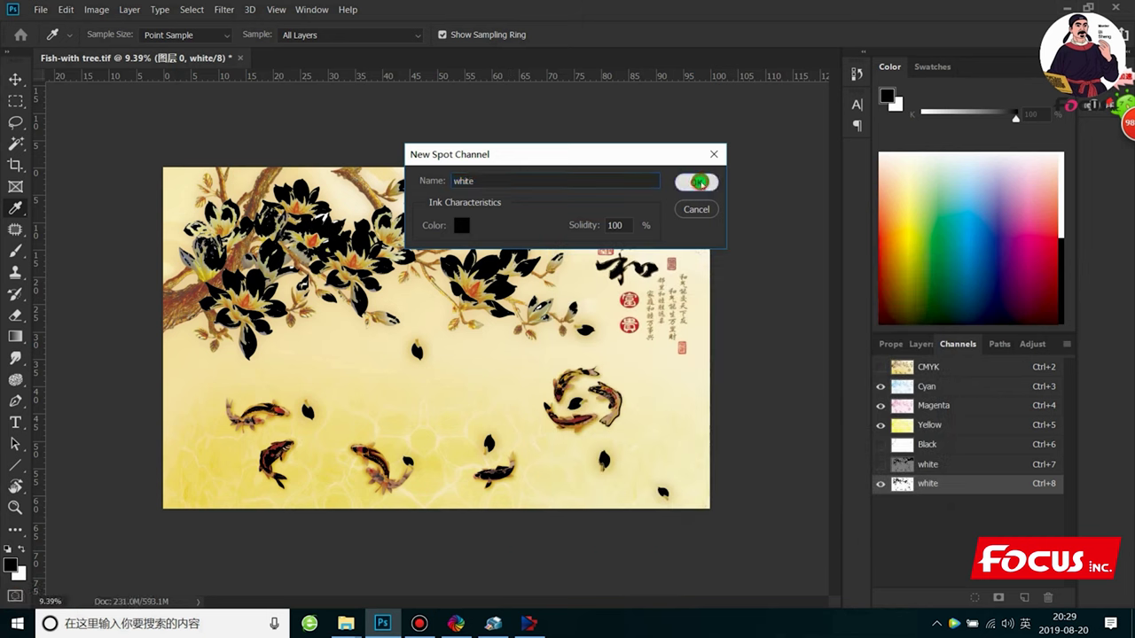
pyautogui.doubleClick(496, 180)
pyautogui.write('varnish')
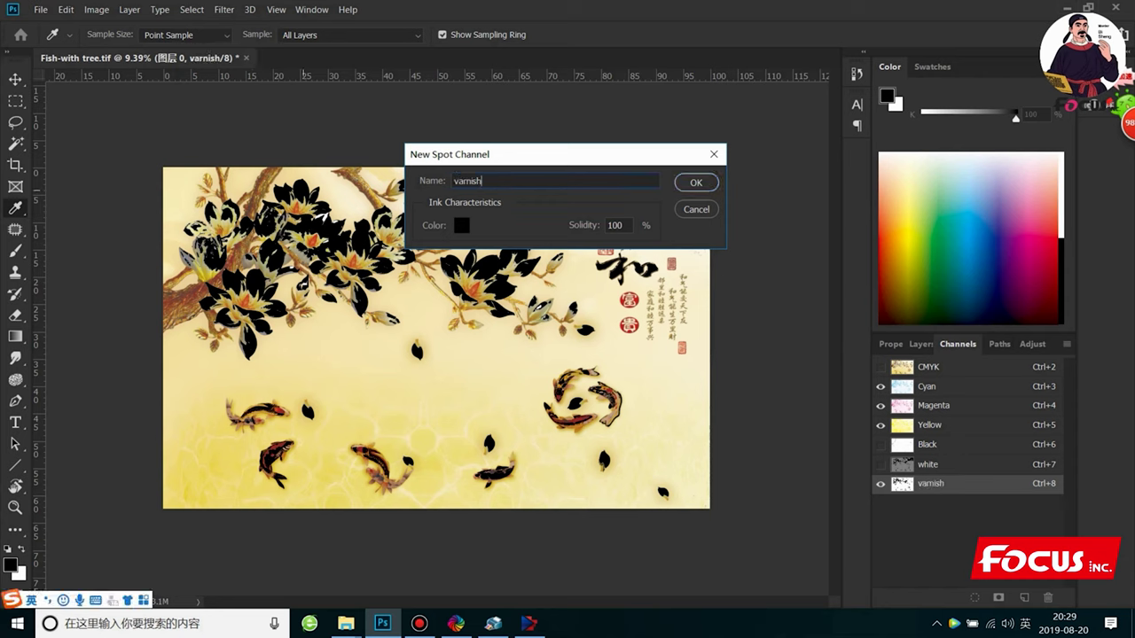
pyautogui.click(693, 183)
pyautogui.press('w')
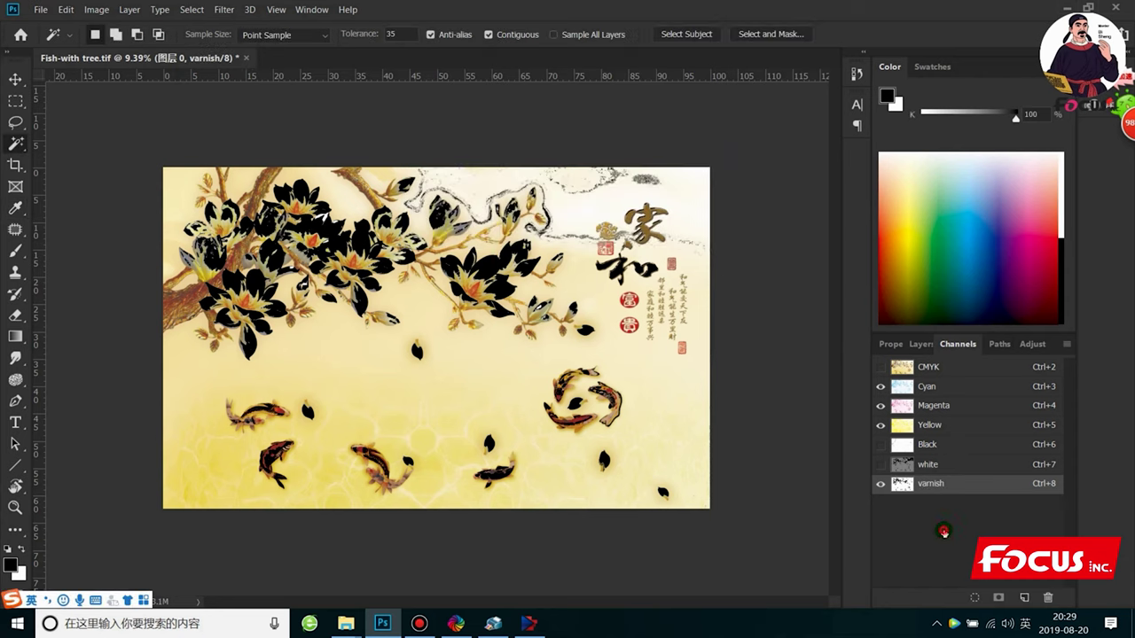
# - Examine the varnish channel alone, with the white channel, over the full CMYK artwork, and finally the artwork without either spot channel
pyautogui.click(881, 485)
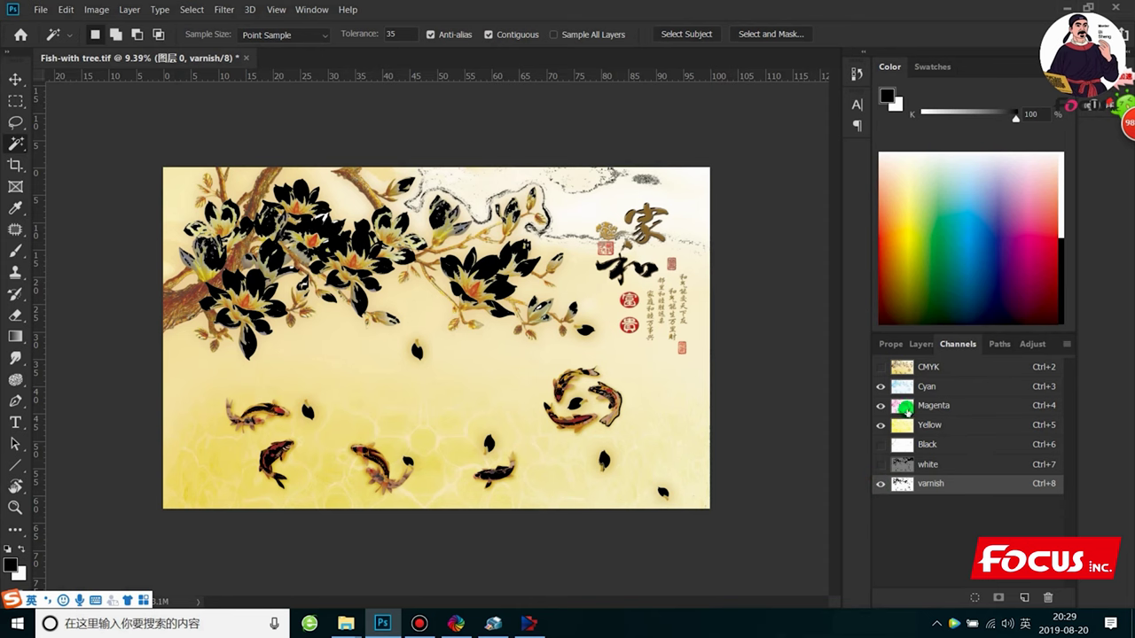
pyautogui.click(882, 366)
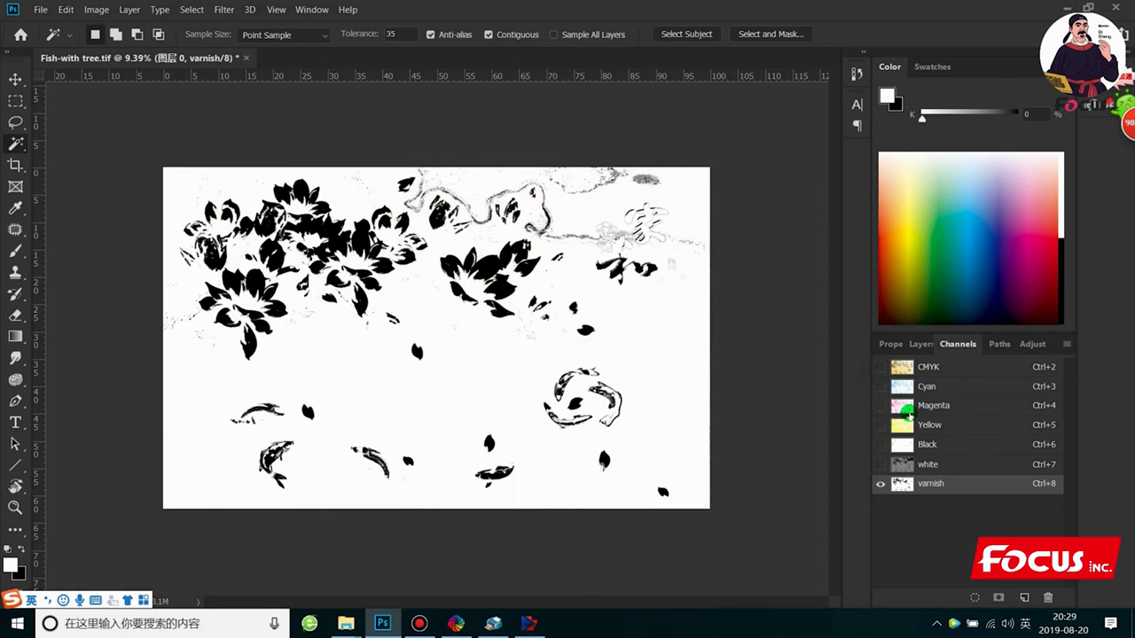
pyautogui.click(880, 464)
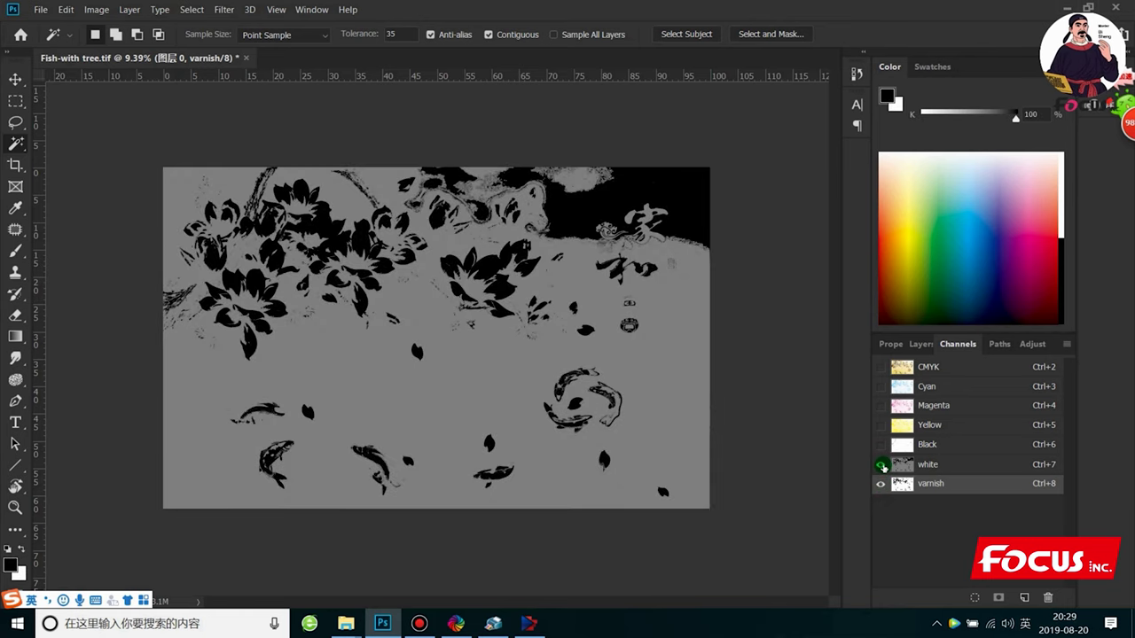
pyautogui.click(882, 366)
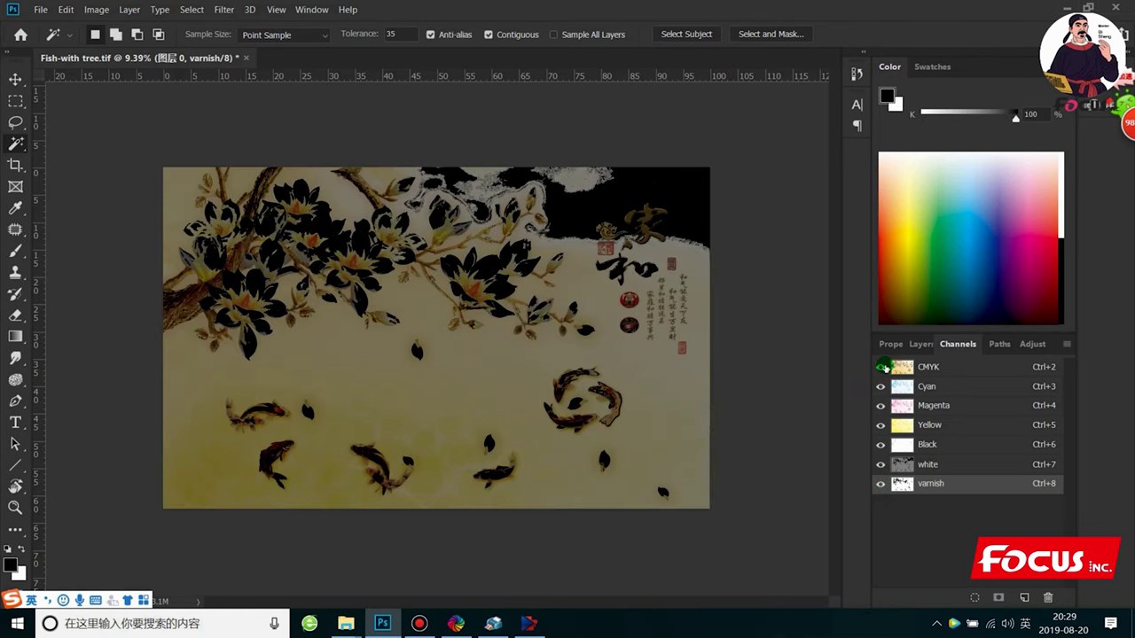
pyautogui.click(881, 464)
pyautogui.click(882, 484)
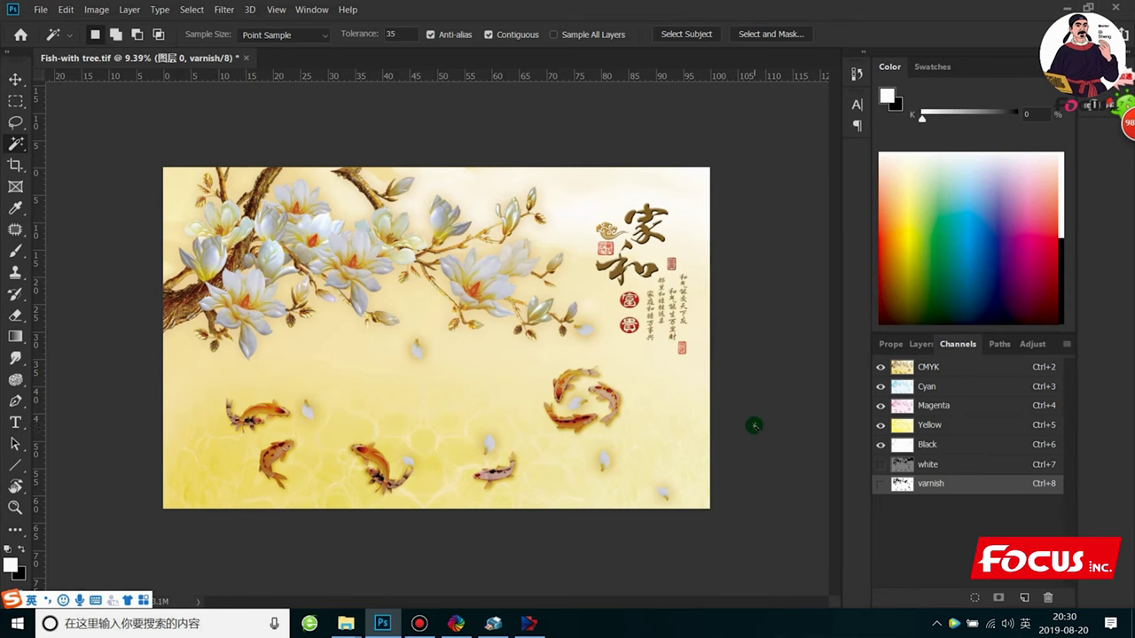
# - Compare the artwork with and without the white and varnish channels, leaving all channels displayed and varnish selected
pyautogui.click(881, 466)
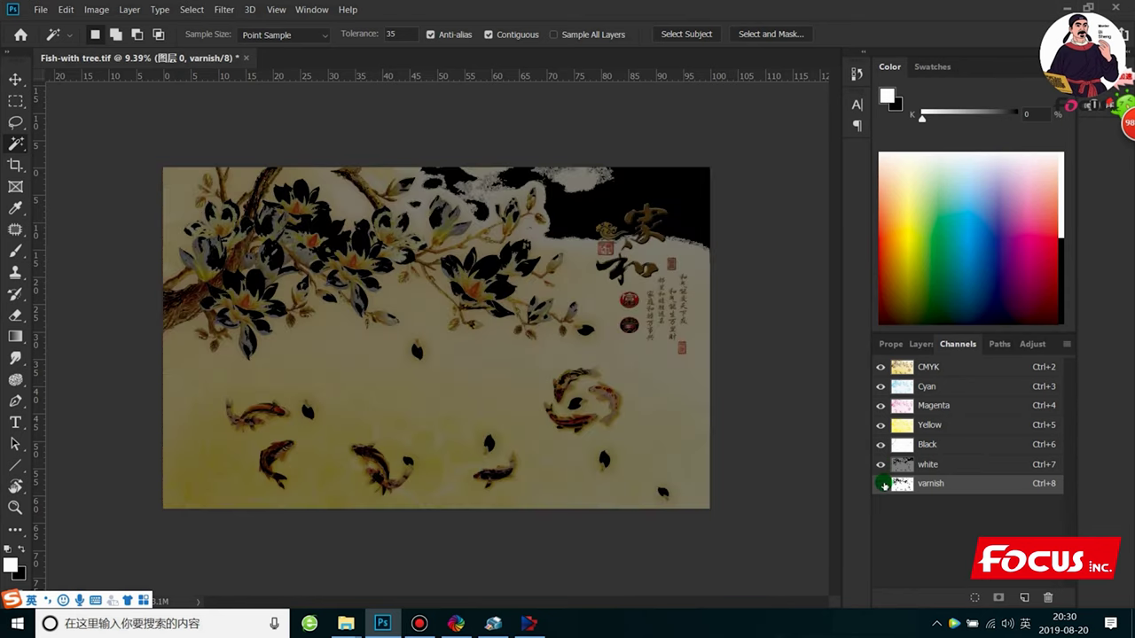
pyautogui.click(881, 483)
pyautogui.click(883, 462)
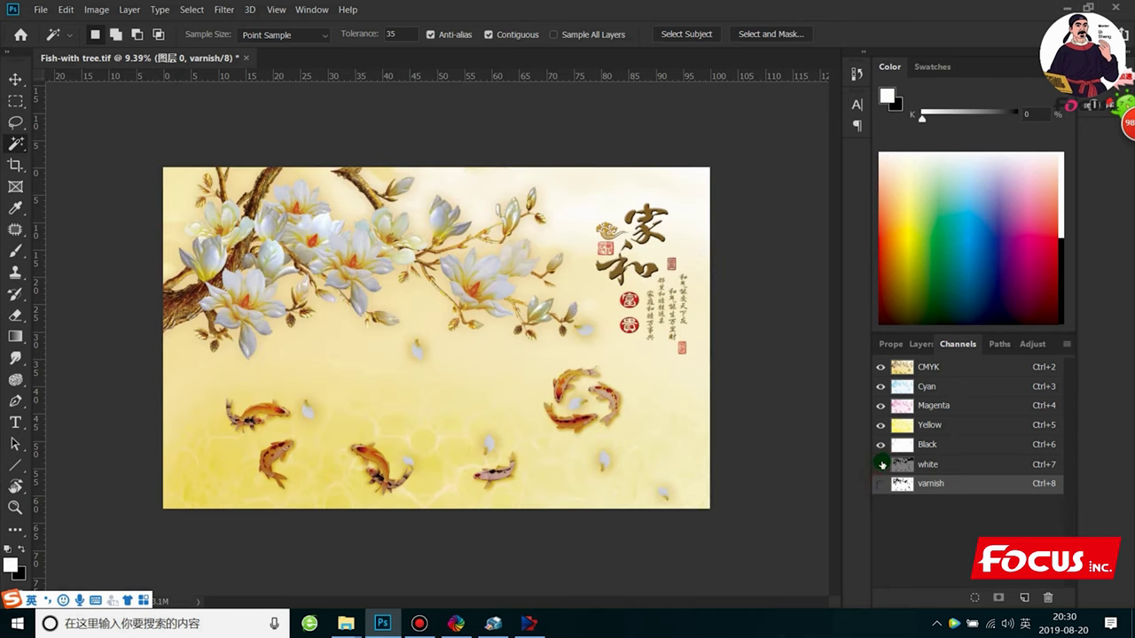
pyautogui.click(883, 464)
pyautogui.press('x')
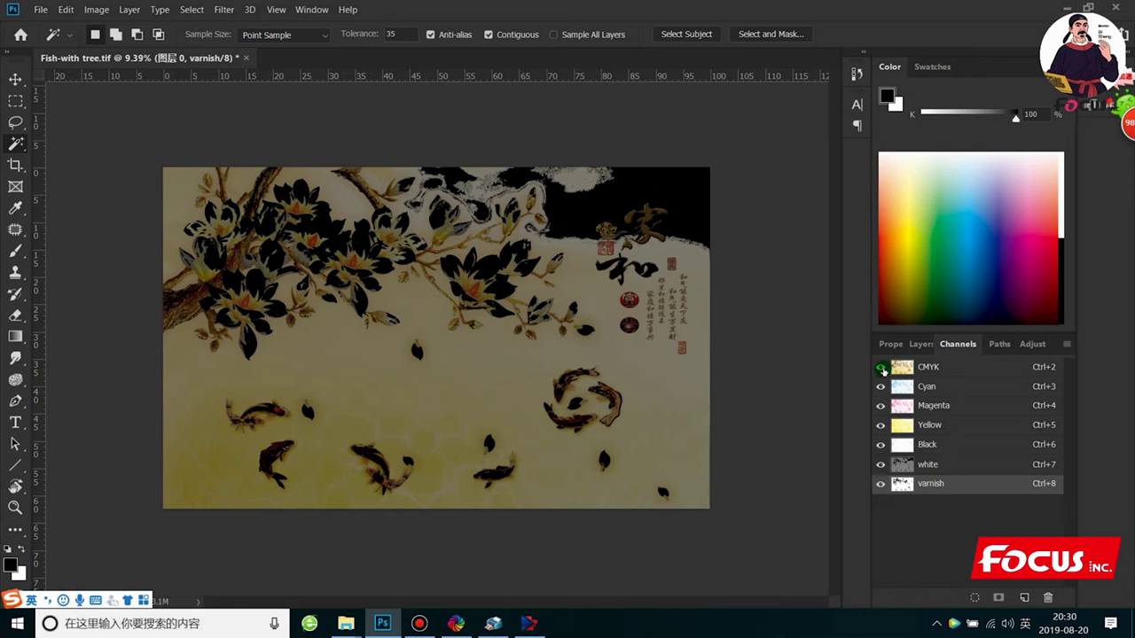
pyautogui.click(927, 462)
pyautogui.click(935, 484)
# - Hide layer 图层 0 to examine the spot channels without the artwork, and show and select that layer again
pyautogui.click(920, 344)
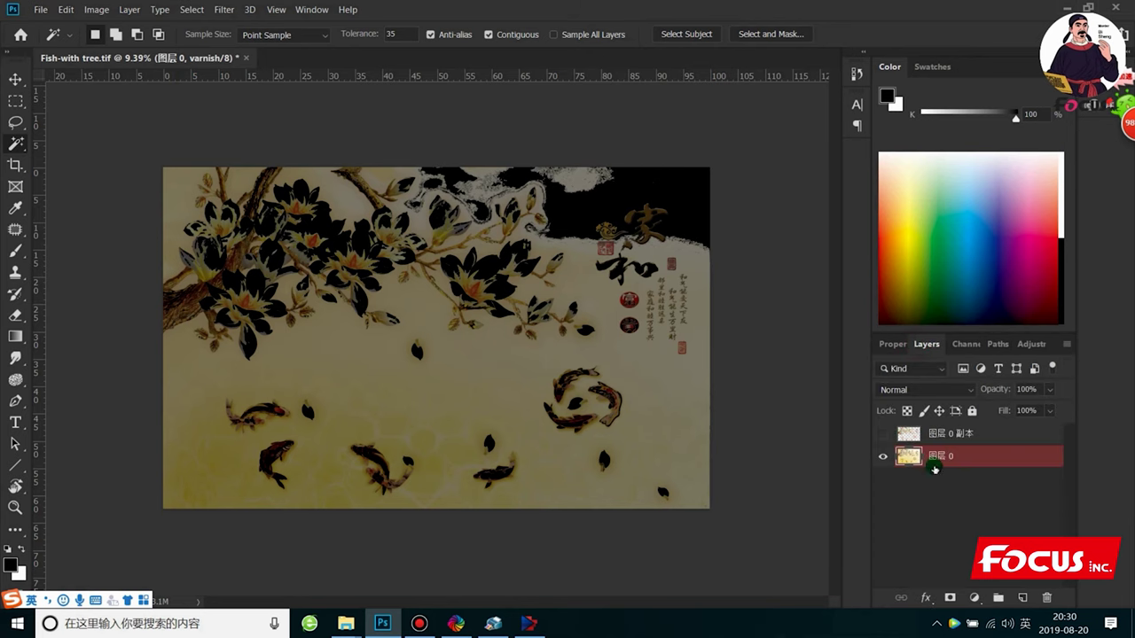
pyautogui.click(910, 434)
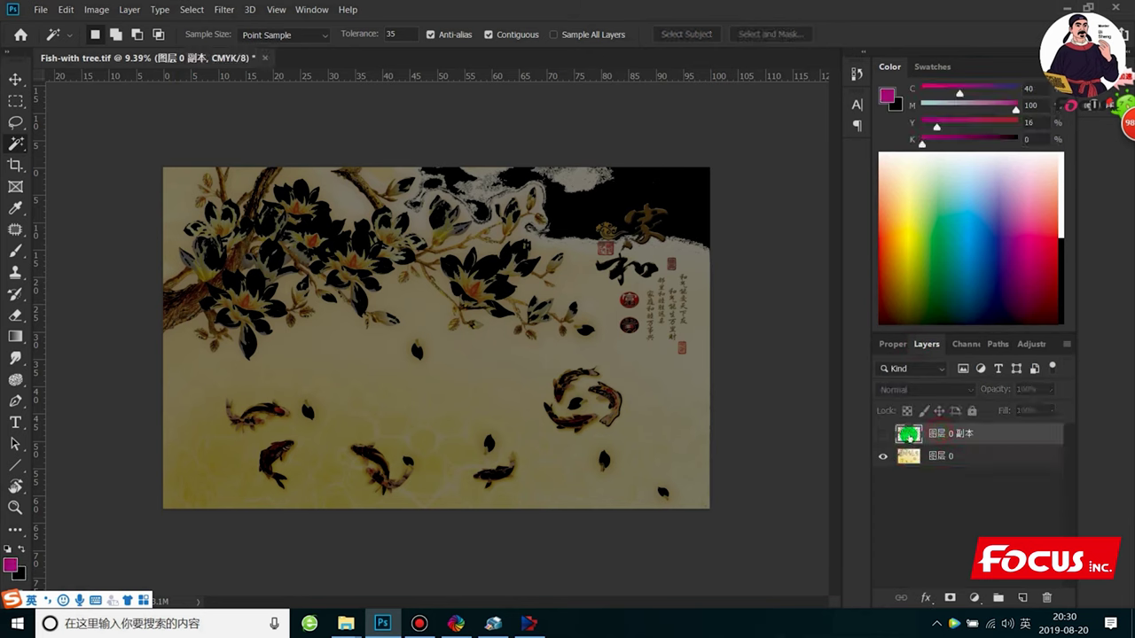
pyautogui.click(883, 457)
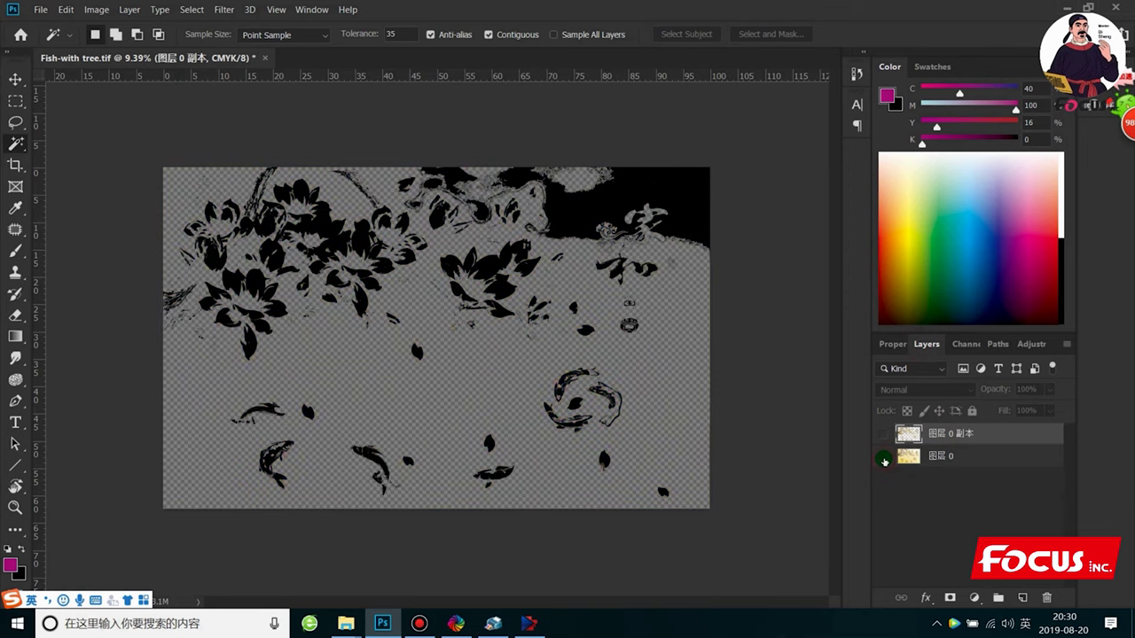
pyautogui.click(883, 458)
pyautogui.click(926, 452)
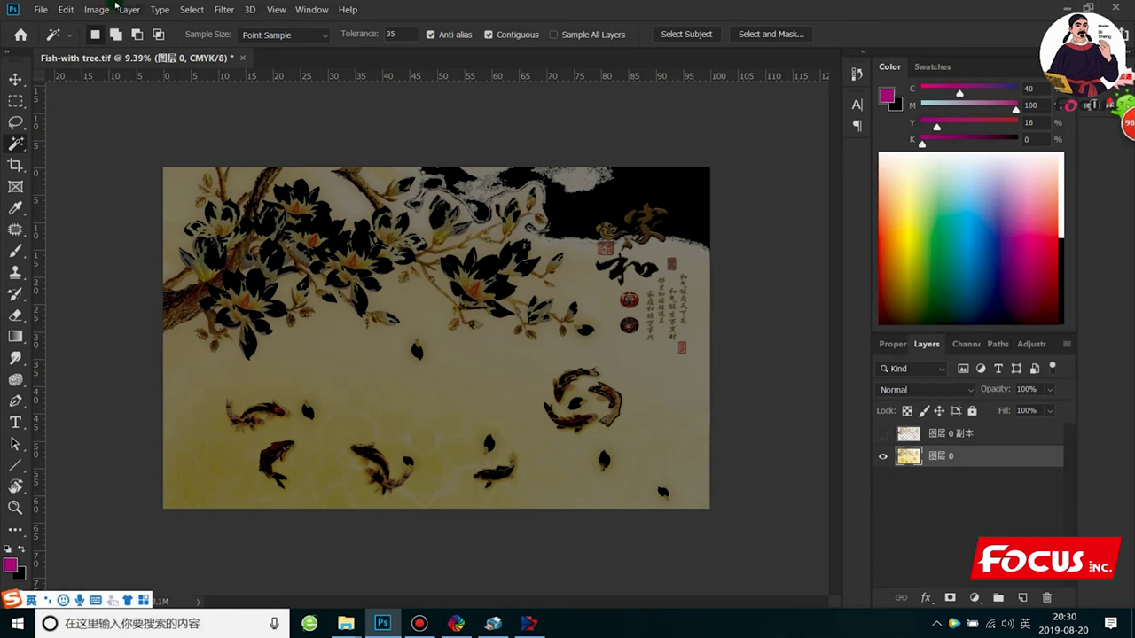
# - Save the document as a TIFF with spot colors and layers, named Fish-with tree-CMYKLCLM-W-V-3D-RELIEF.tif
pyautogui.click(49, 8)
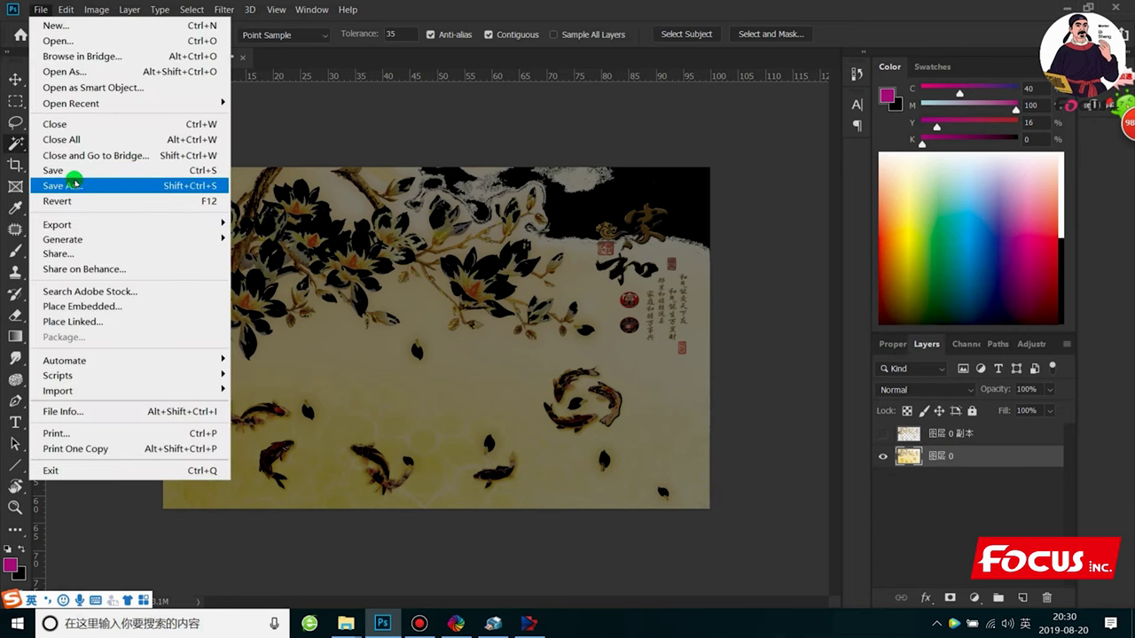
pyautogui.click(73, 185)
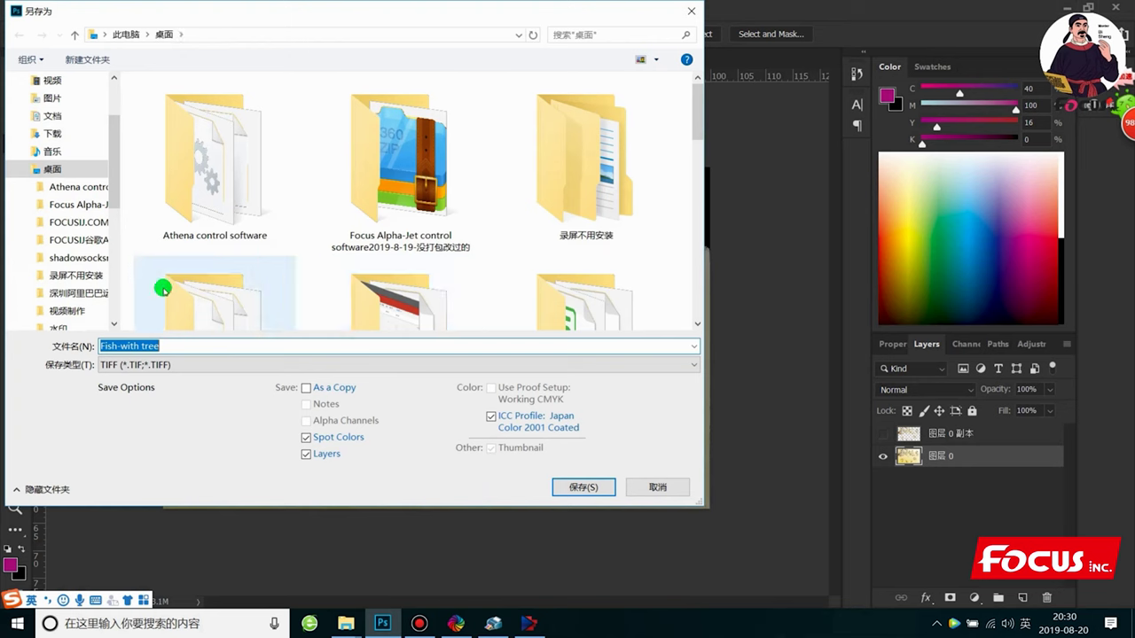
pyautogui.click(167, 346)
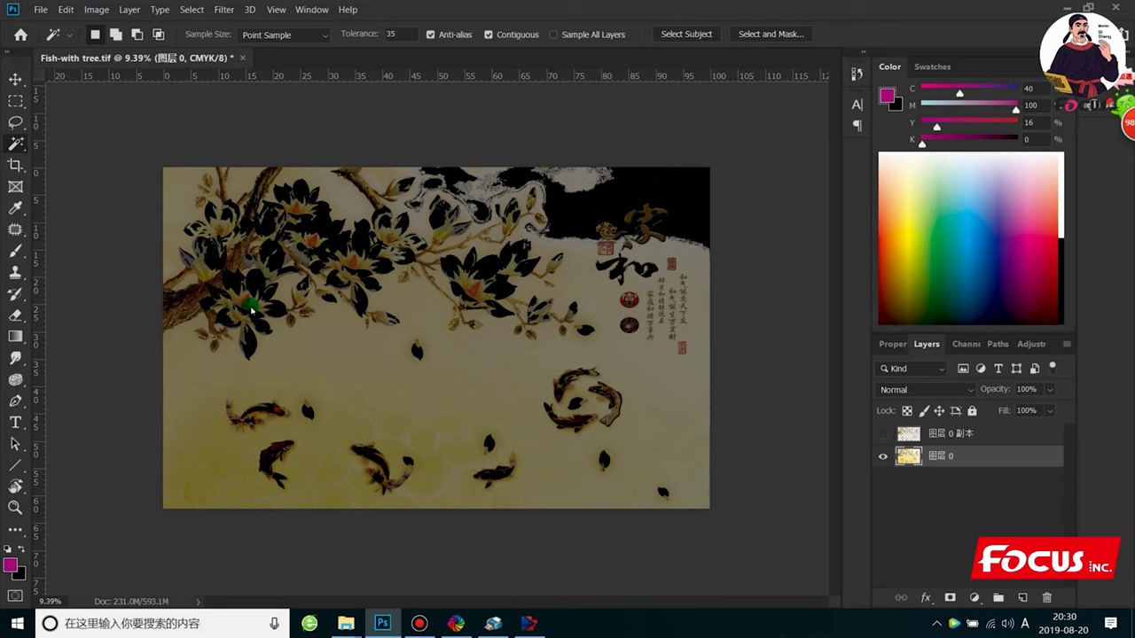
pyautogui.click(942, 212)
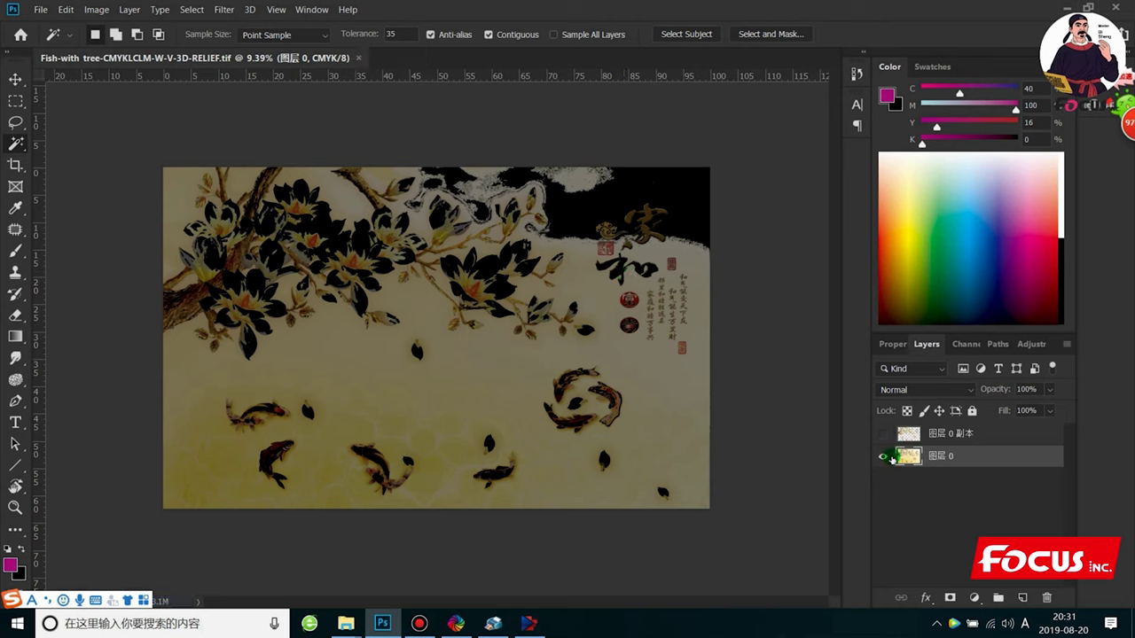
# - Hide the white and varnish channels and display only layer 图层 0 with the full-color artwork
pyautogui.click(883, 459)
pyautogui.click(876, 436)
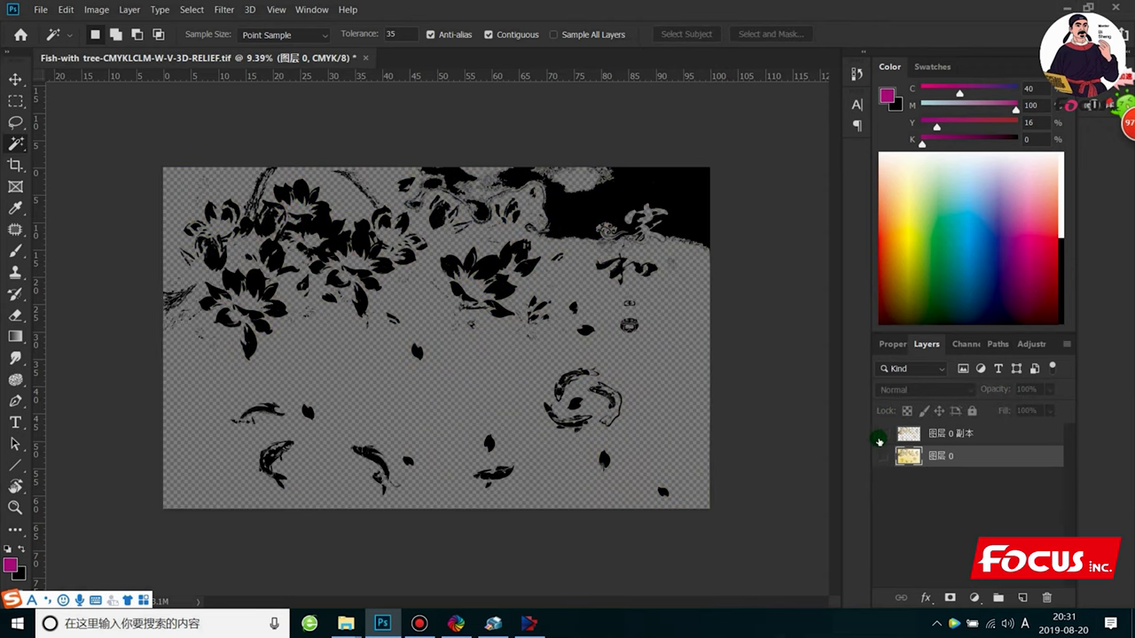
pyautogui.click(964, 344)
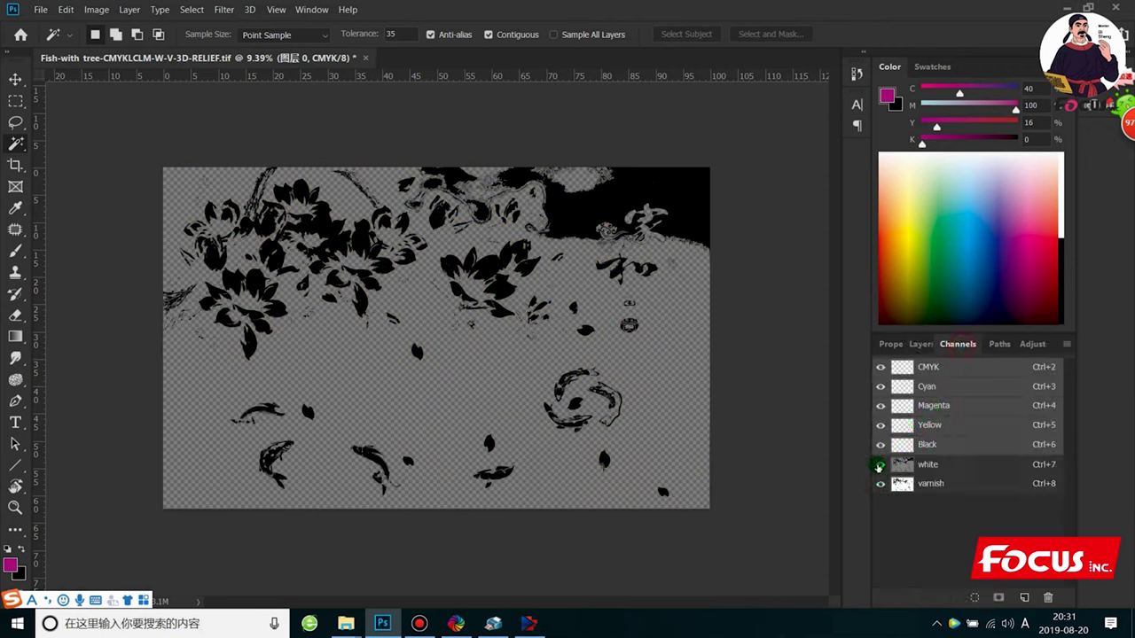
pyautogui.click(880, 465)
pyautogui.click(921, 344)
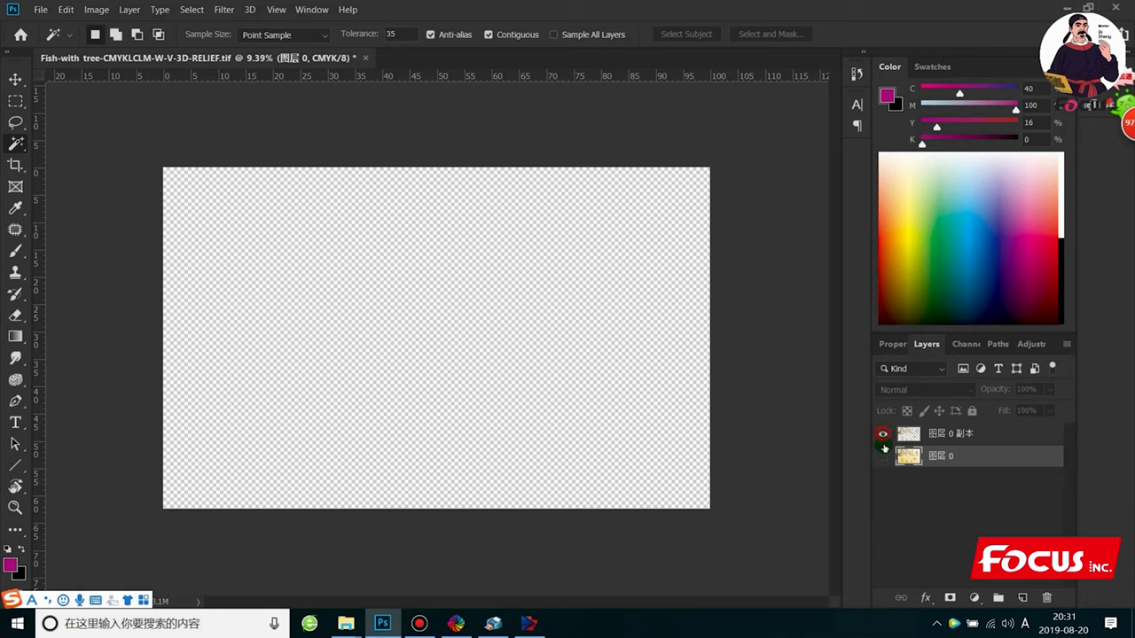
pyautogui.click(883, 453)
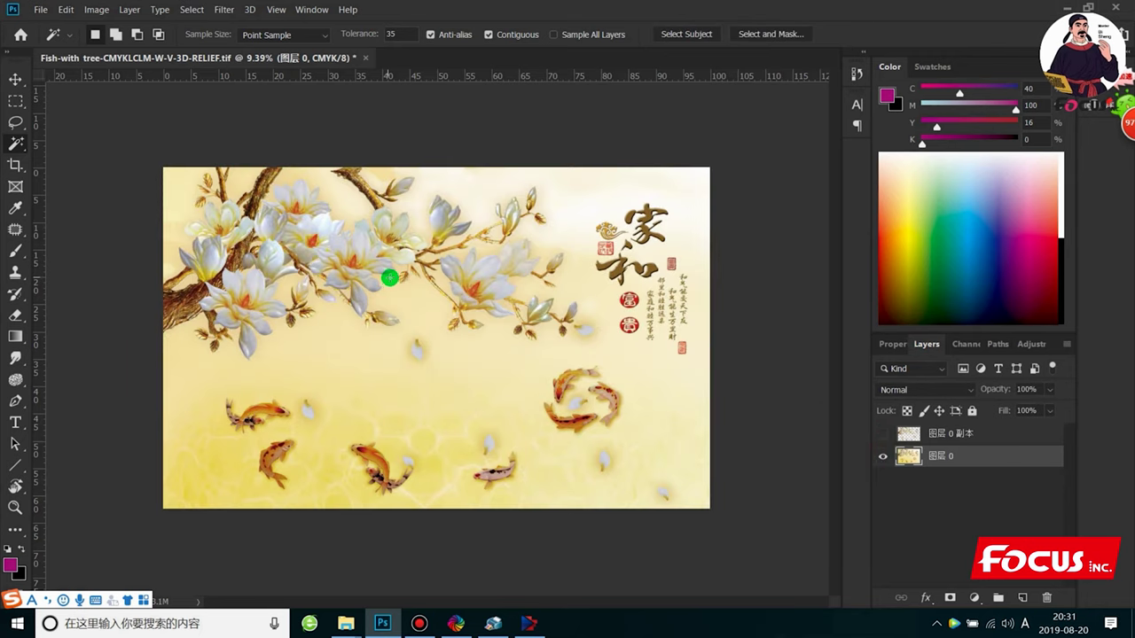
pyautogui.hotkey('ctrl', '+')
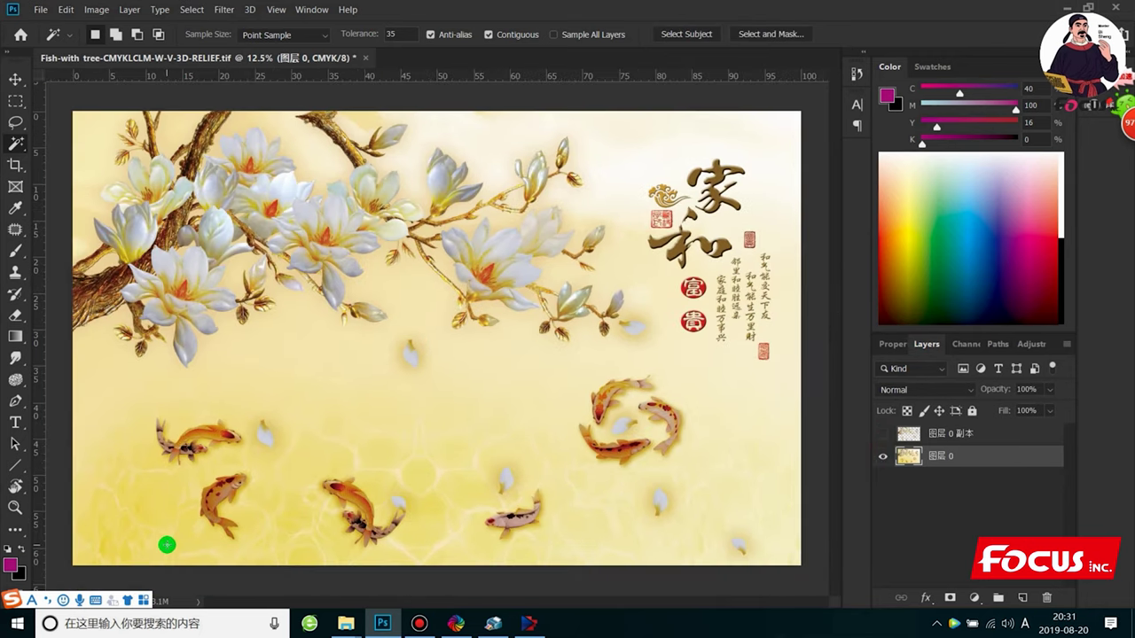
pyautogui.scroll(1, 164, 543)
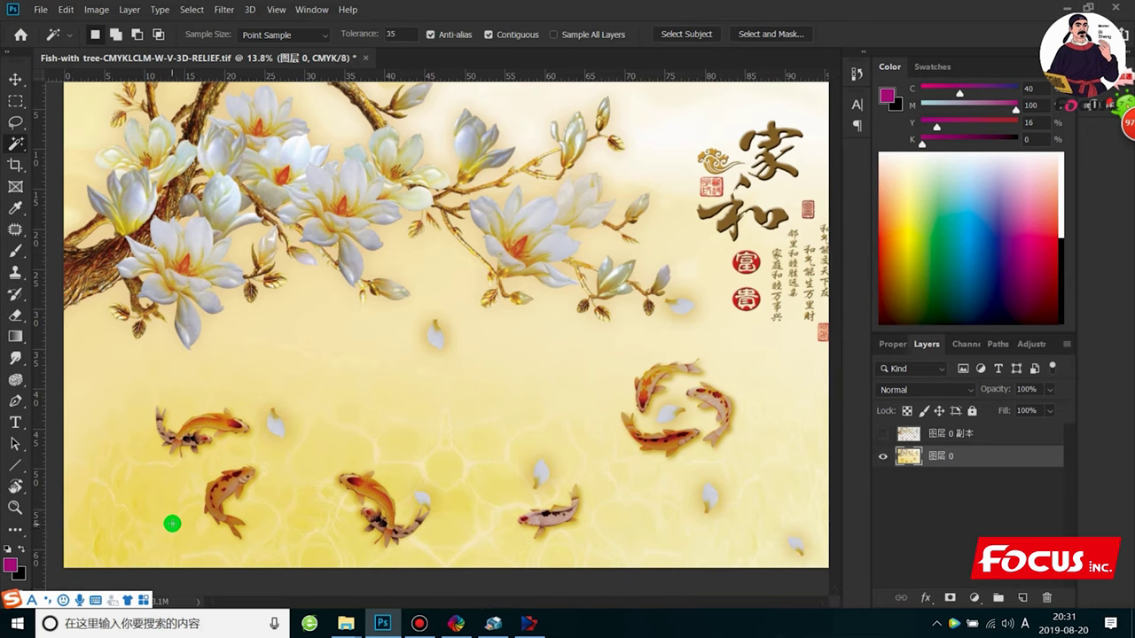
pyautogui.scroll(-1, 163, 530)
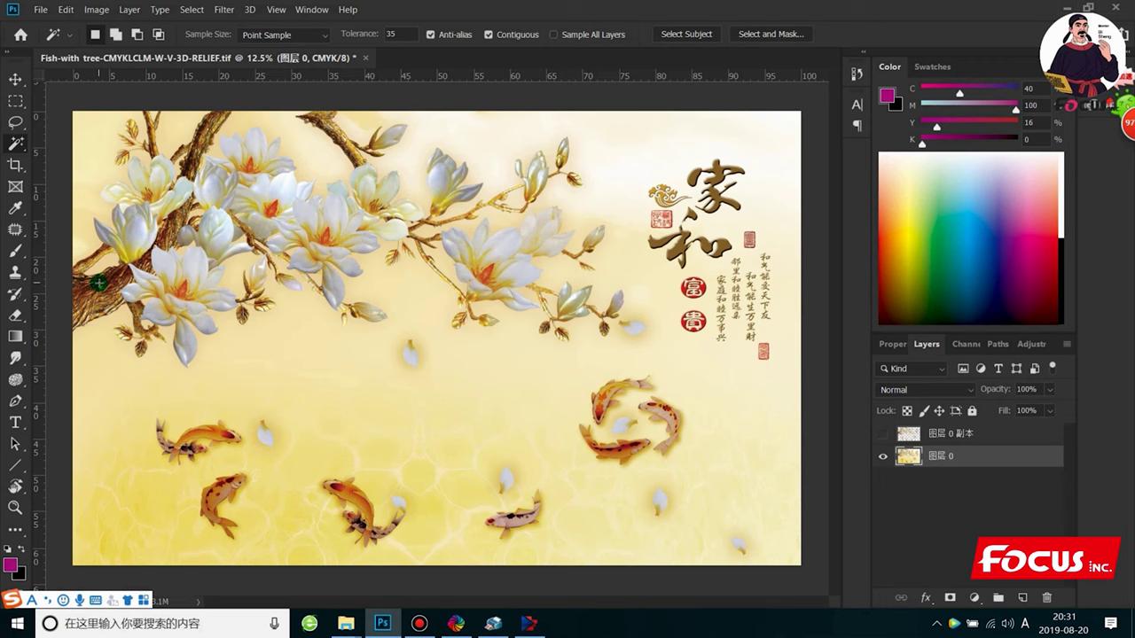
pyautogui.scroll(1, 99, 282)
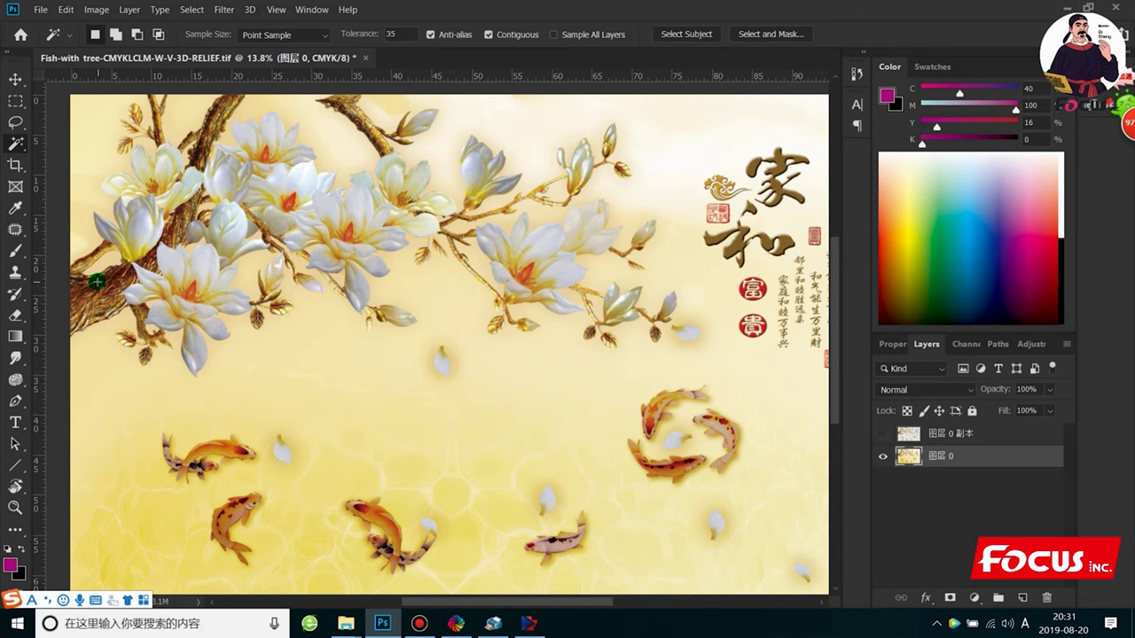
pyautogui.scroll(-1, 174, 311)
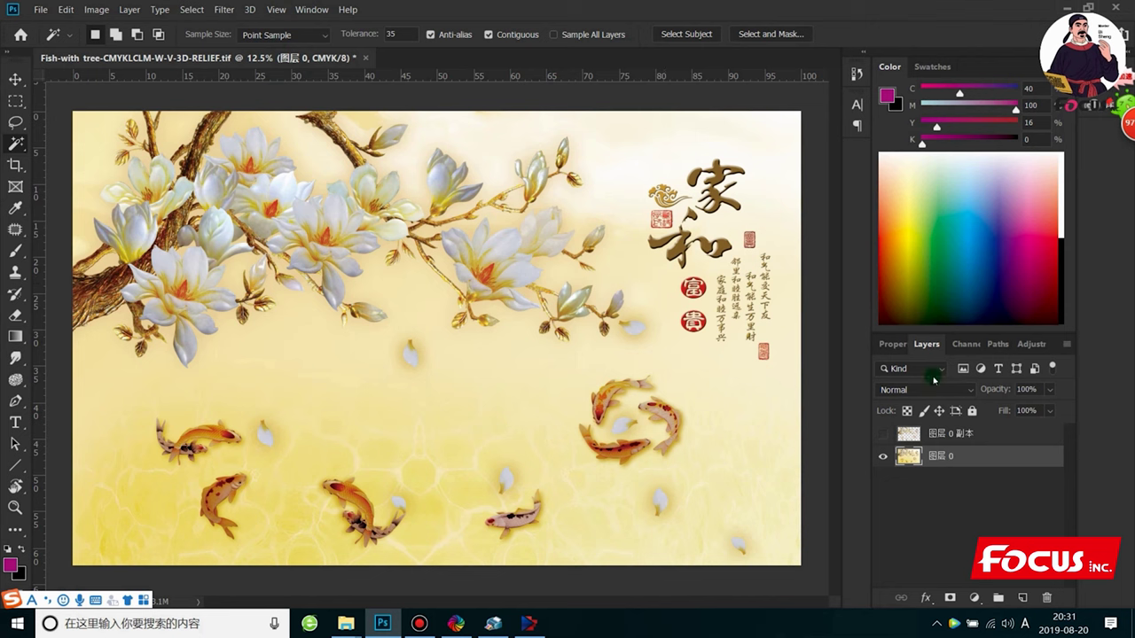
# - Try to delete the white and varnish spot channels and check the remaining layers
pyautogui.scroll(-1, 553, 429)
pyautogui.scroll(1, 526, 395)
pyautogui.click(961, 345)
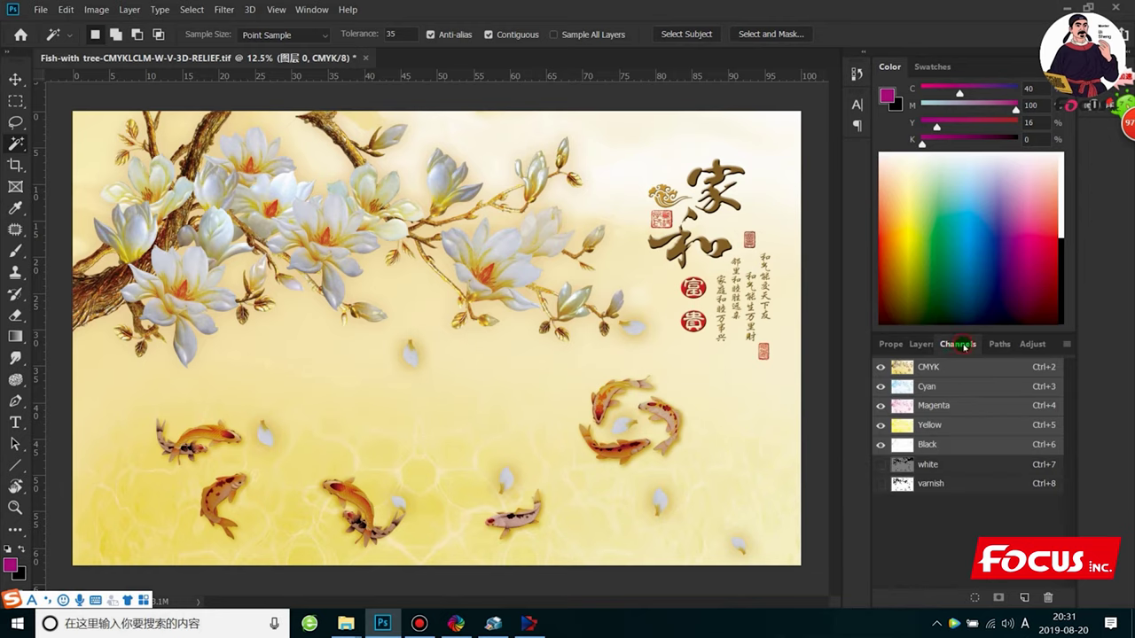
pyautogui.click(931, 466)
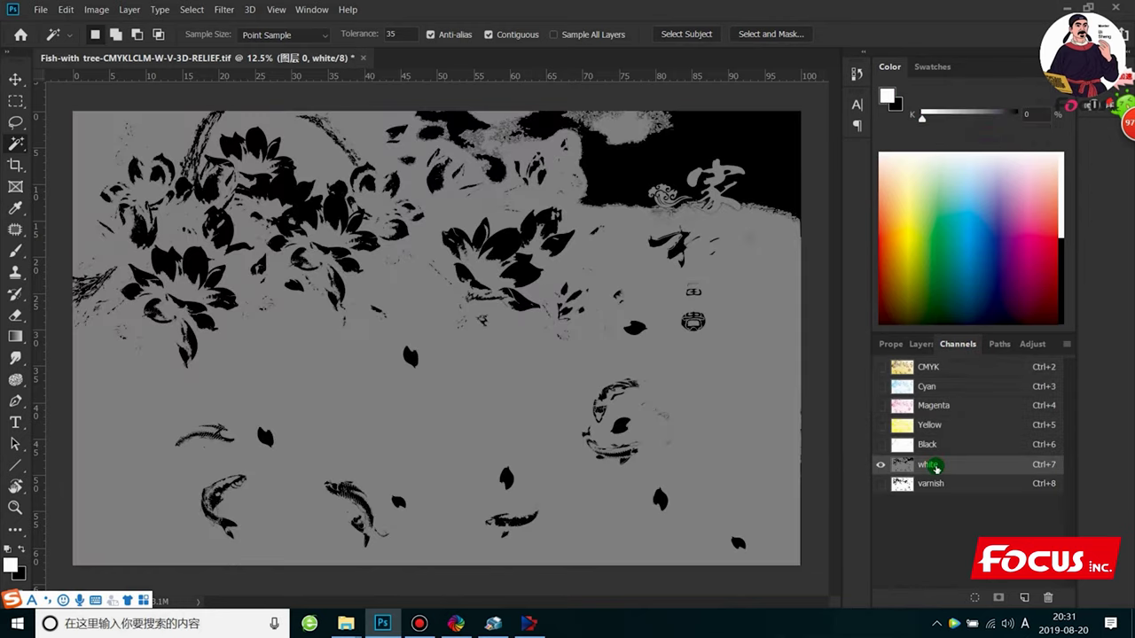
pyautogui.hotkey('ctrl', 'j')
pyautogui.click(935, 467)
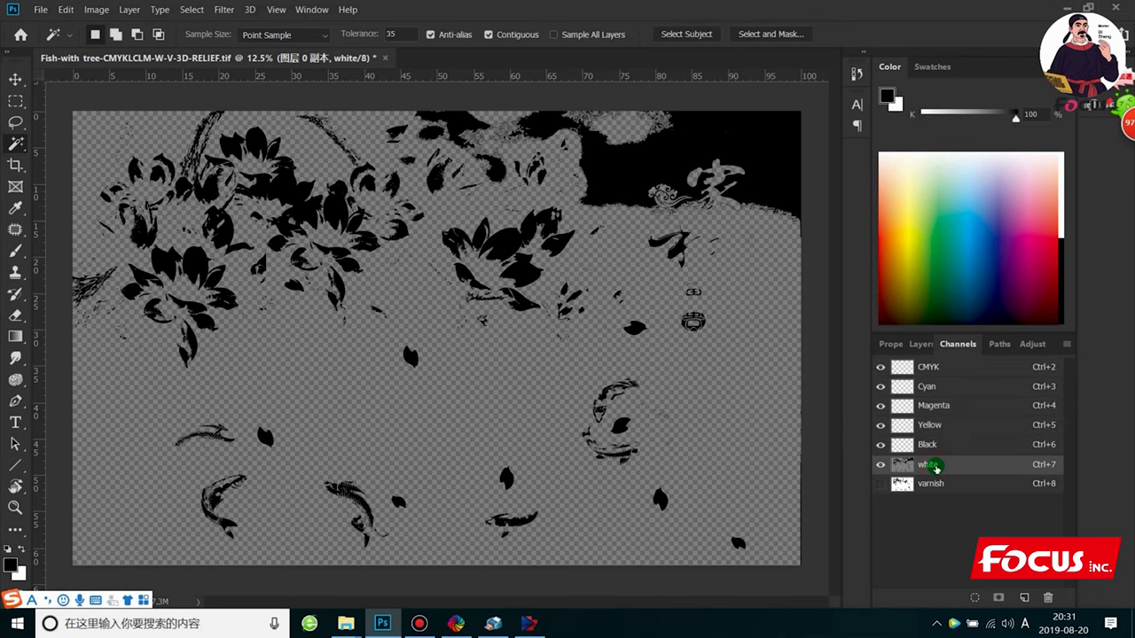
pyautogui.rightClick(937, 467)
pyautogui.click(976, 487)
pyautogui.click(956, 467)
pyautogui.rightClick(956, 468)
pyautogui.click(971, 498)
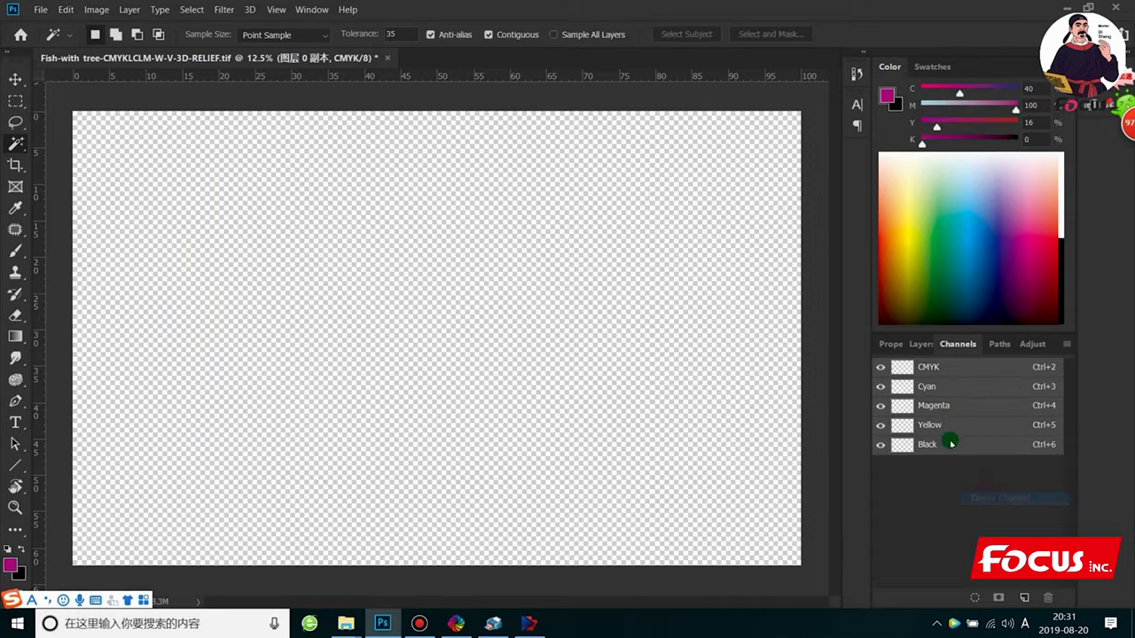
pyautogui.click(918, 344)
pyautogui.click(958, 344)
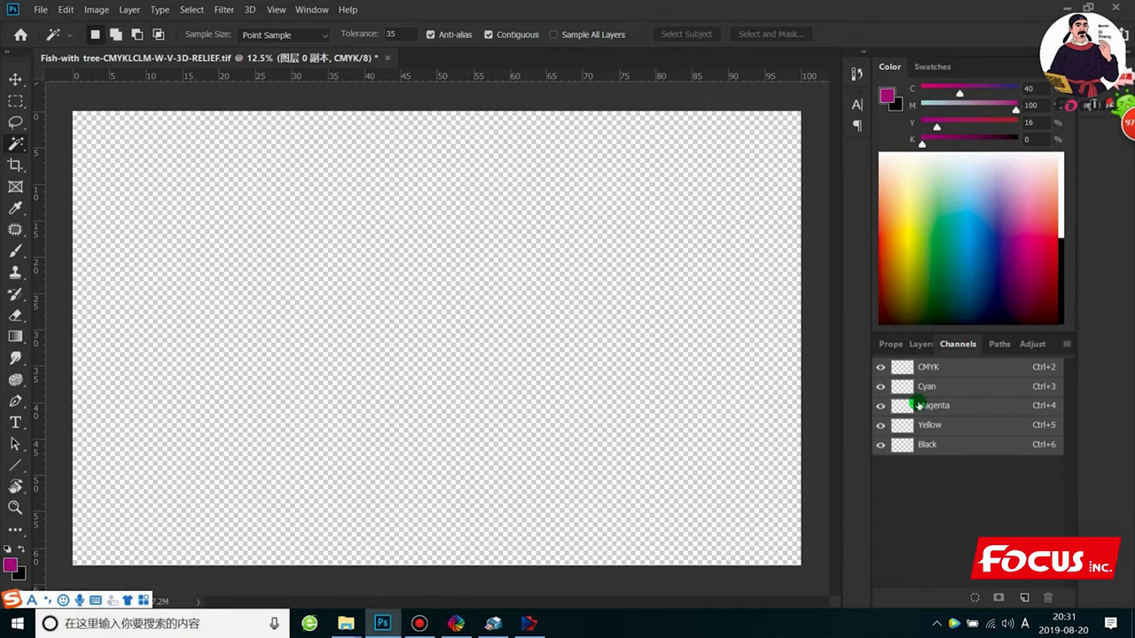
pyautogui.click(922, 345)
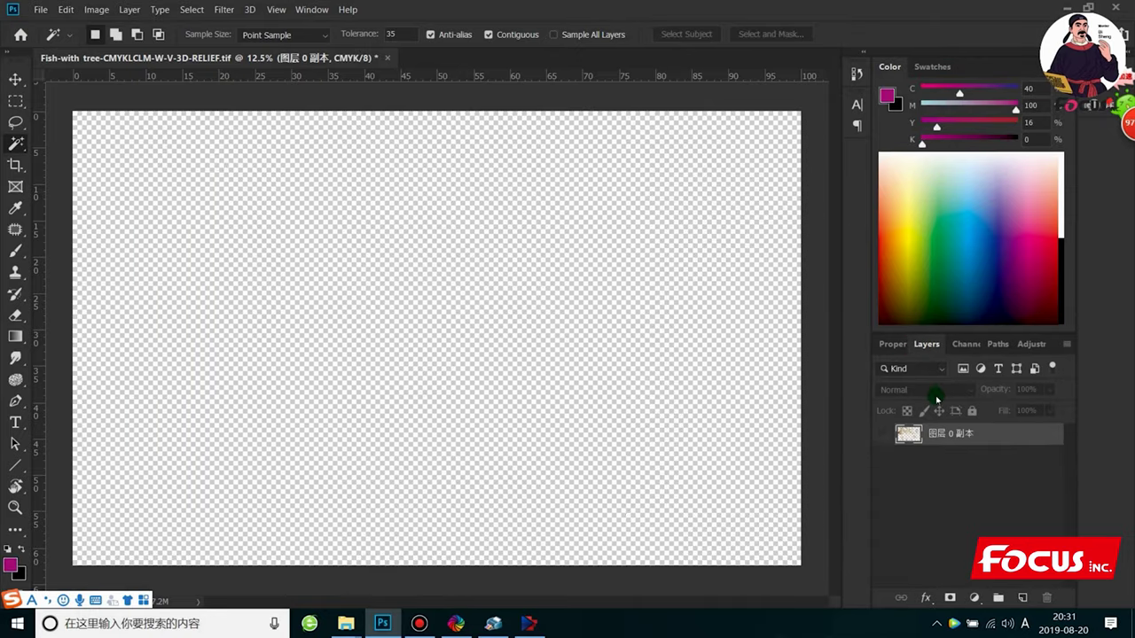
# - Undo the channel deletions and the layer removal to restore layer 图层 0 and both spot channels
pyautogui.hotkey('ctrl', 'z')
pyautogui.press('z')
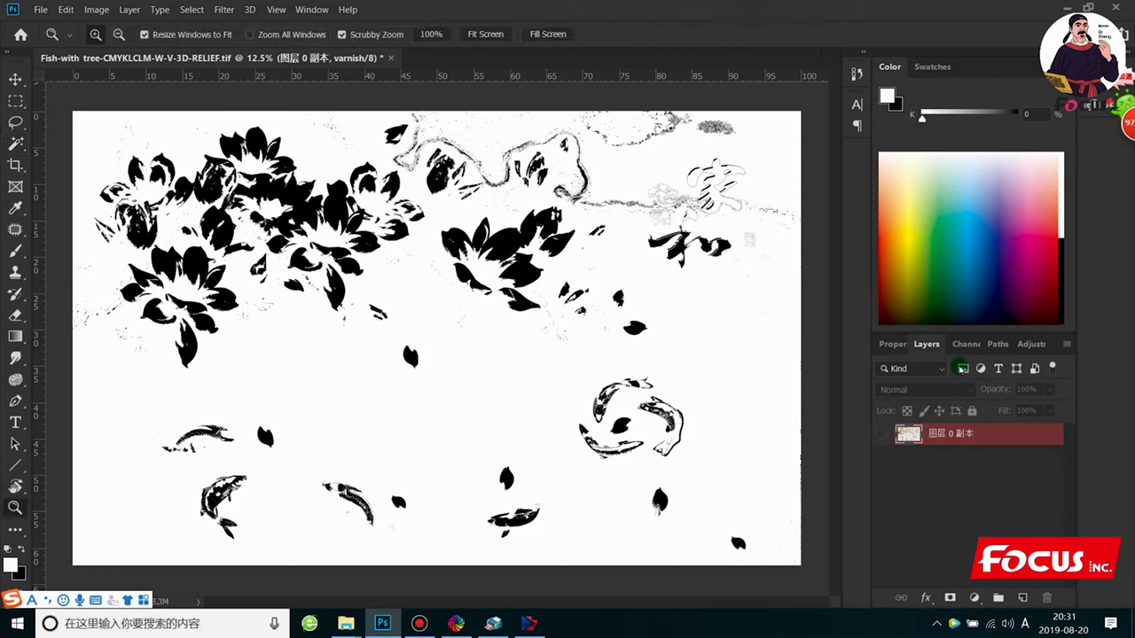
pyautogui.click(964, 345)
pyautogui.click(880, 367)
pyautogui.click(881, 484)
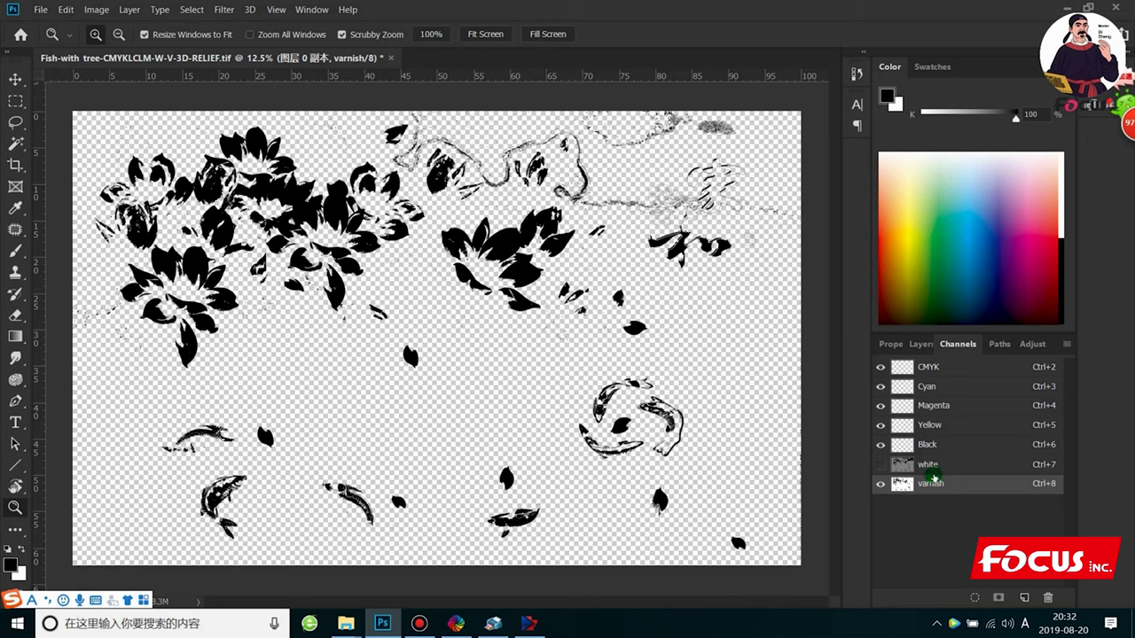
pyautogui.hotkey('ctrl', 'z')
pyautogui.click(926, 344)
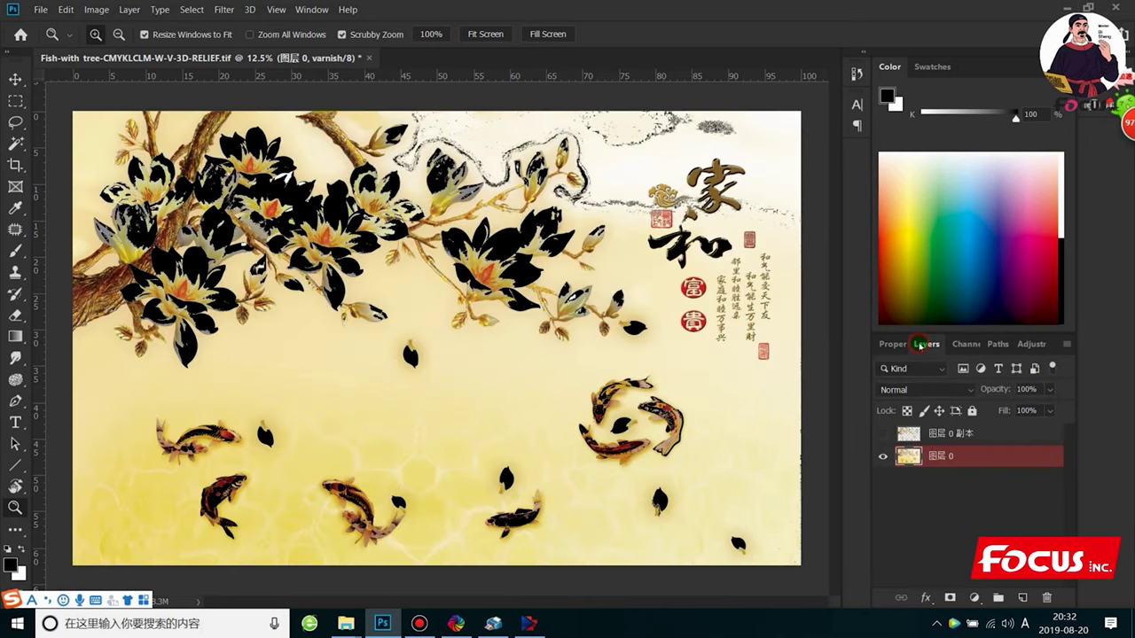
pyautogui.click(958, 344)
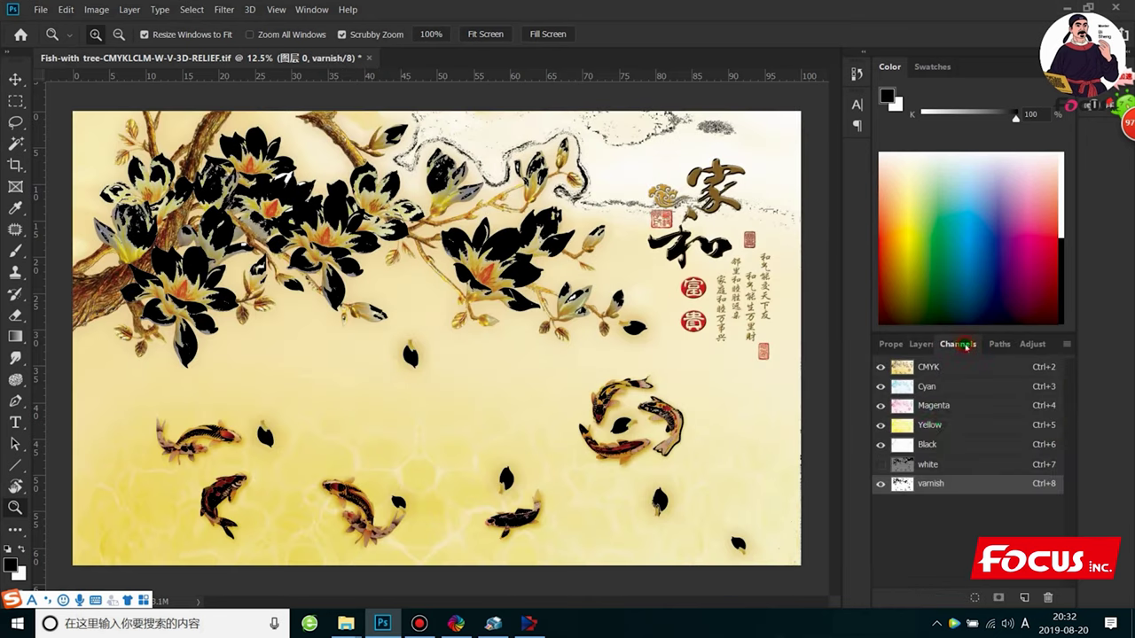
# - Delete the varnish and white spot channels while keeping layer 图层 0 and its hidden copy
pyautogui.rightClick(944, 486)
pyautogui.click(980, 508)
pyautogui.rightClick(940, 465)
pyautogui.click(976, 486)
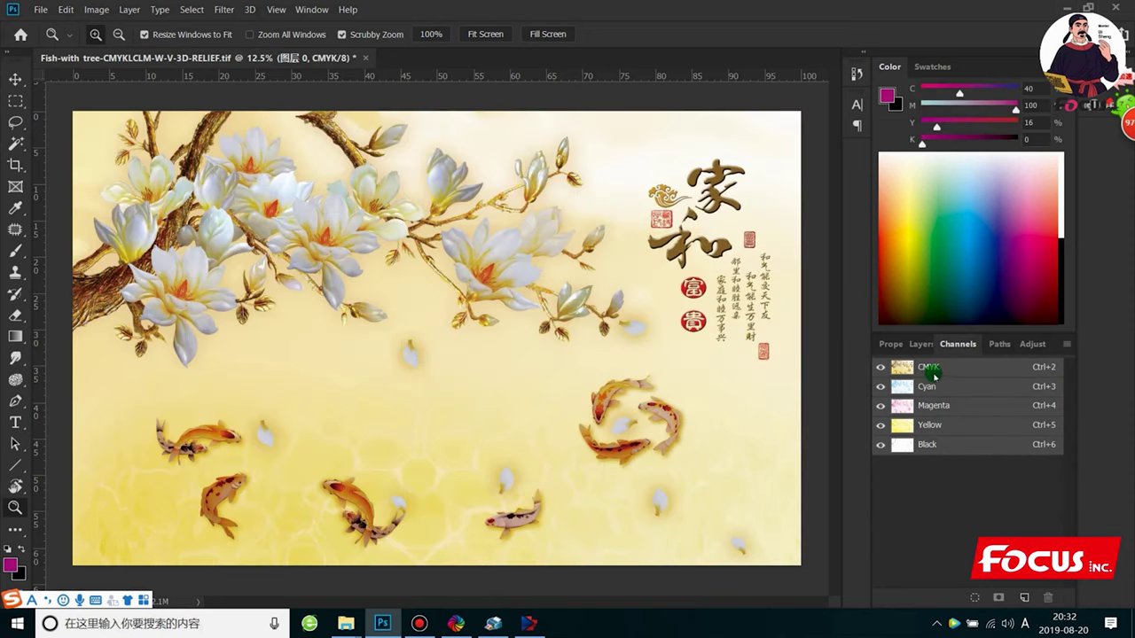
pyautogui.click(922, 344)
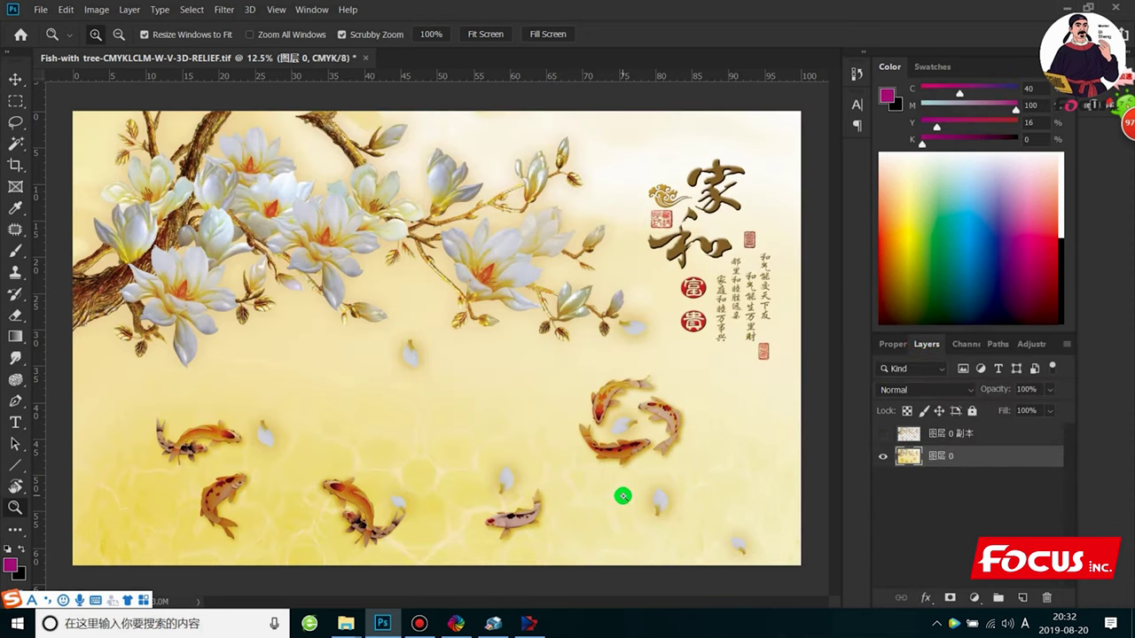
# - Load the CMYK composite channel's luminosity as a selection and invert it to select the artwork's darker tones
pyautogui.moveTo(613, 428); pyautogui.dragTo(576, 400)
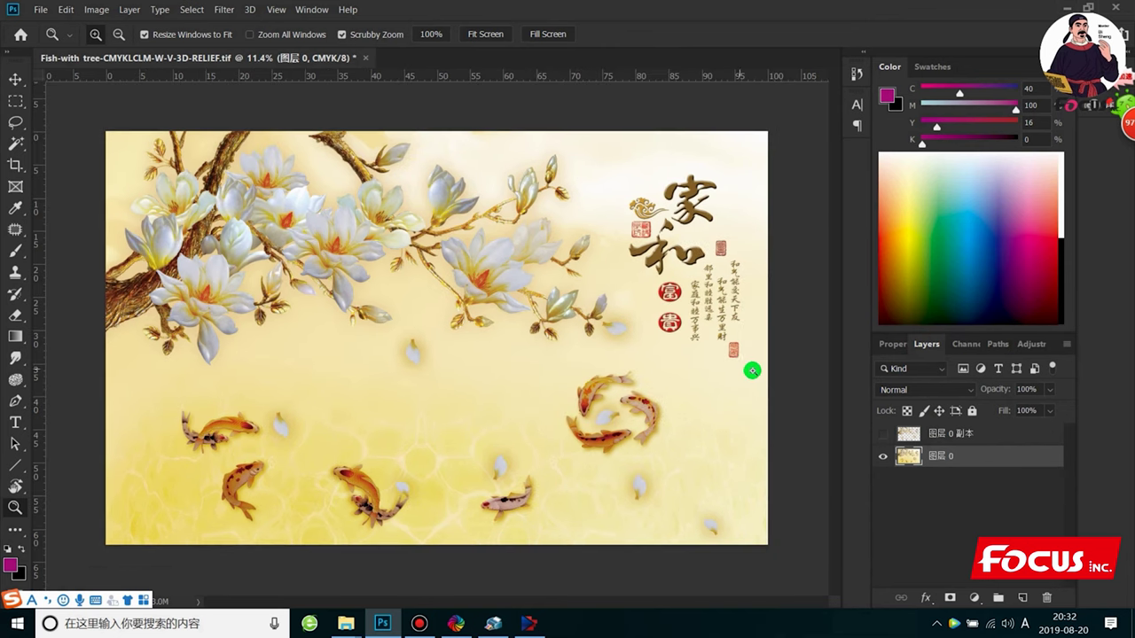
pyautogui.click(966, 344)
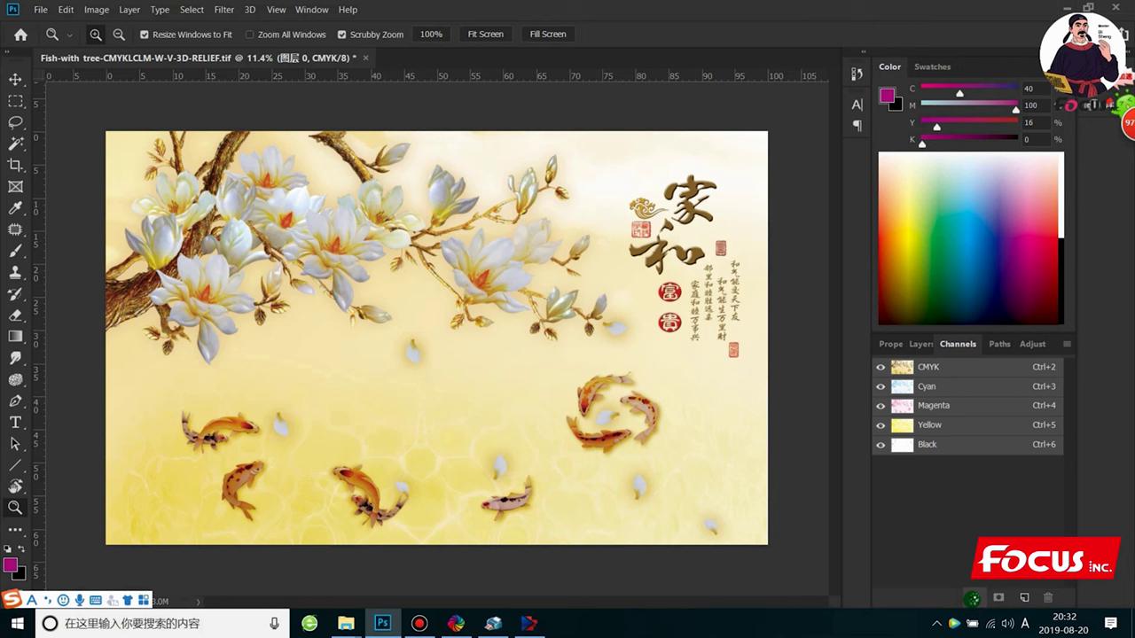
pyautogui.hotkey('ctrl', 'alt', '2')
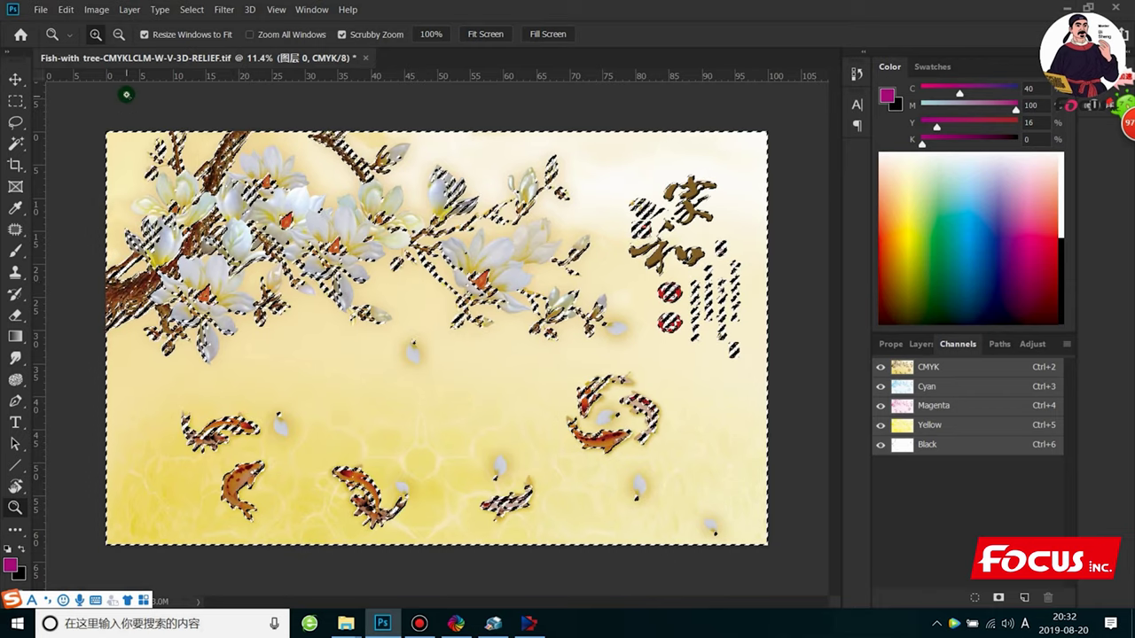
pyautogui.click(15, 100)
pyautogui.click(74, 102)
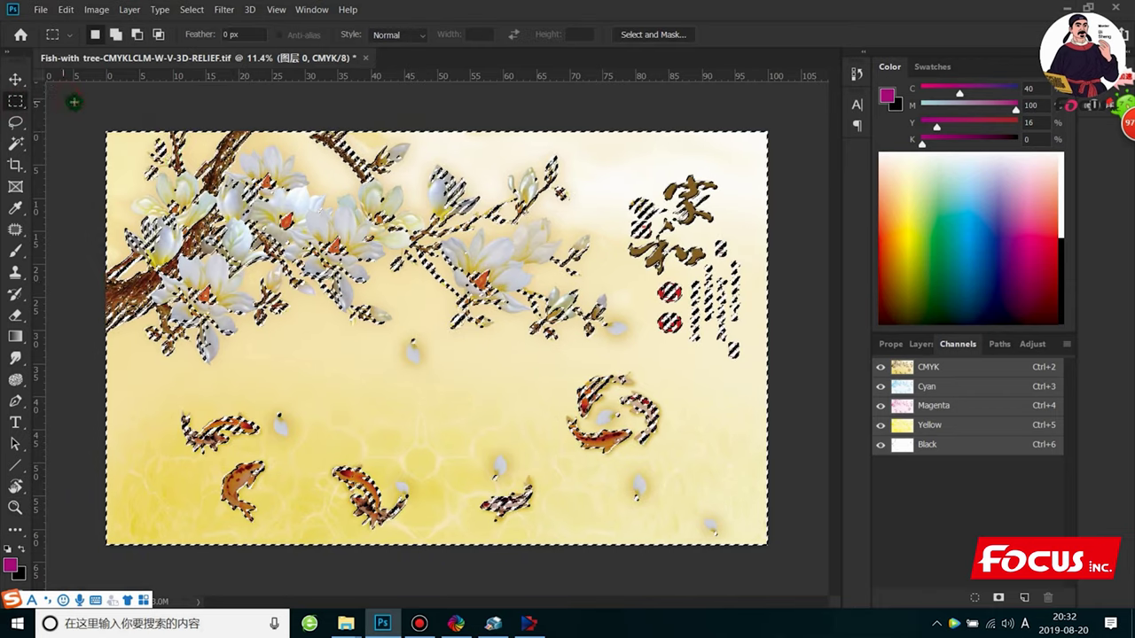
pyautogui.rightClick(205, 280)
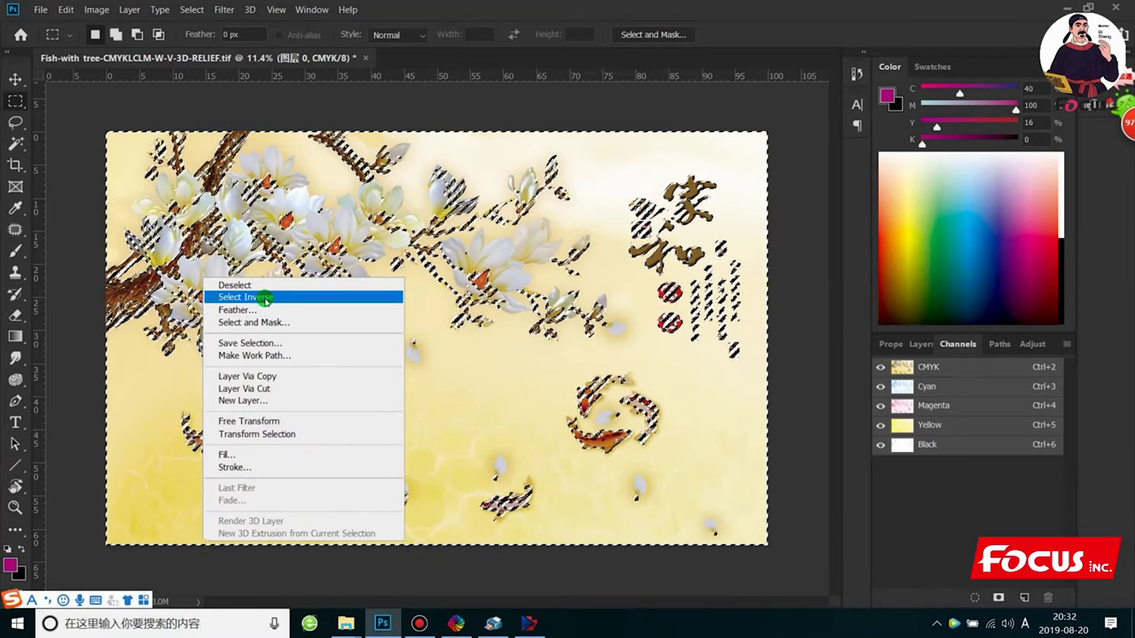
pyautogui.click(264, 298)
# - Create a new spot channel from the selection named White layer, with black ink color and 100% solidity
pyautogui.click(1066, 345)
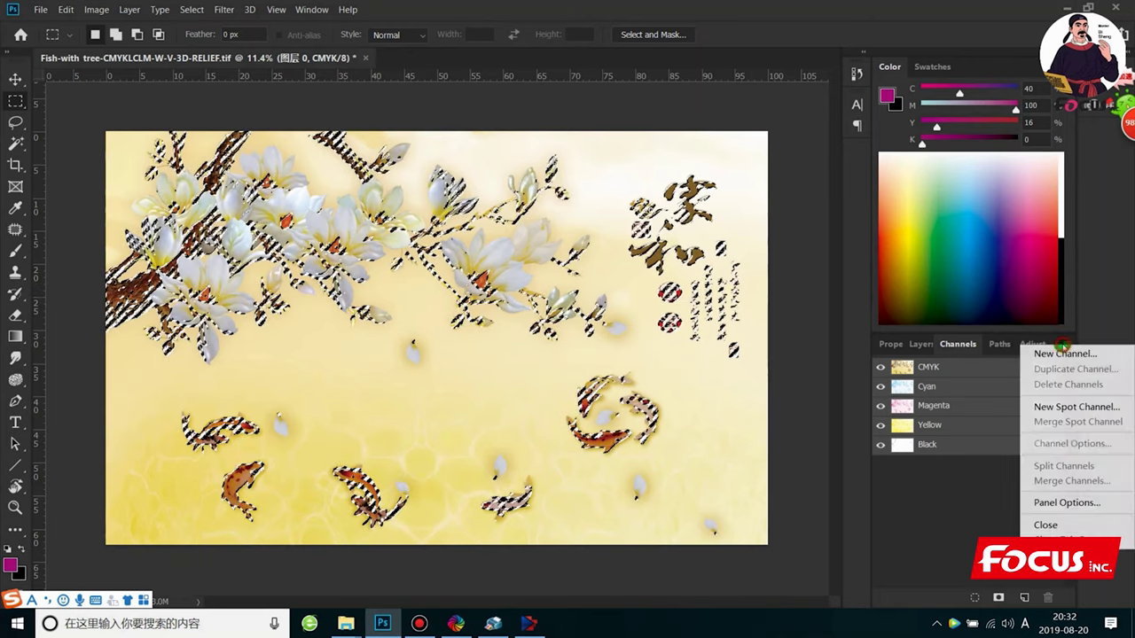
pyautogui.click(1062, 409)
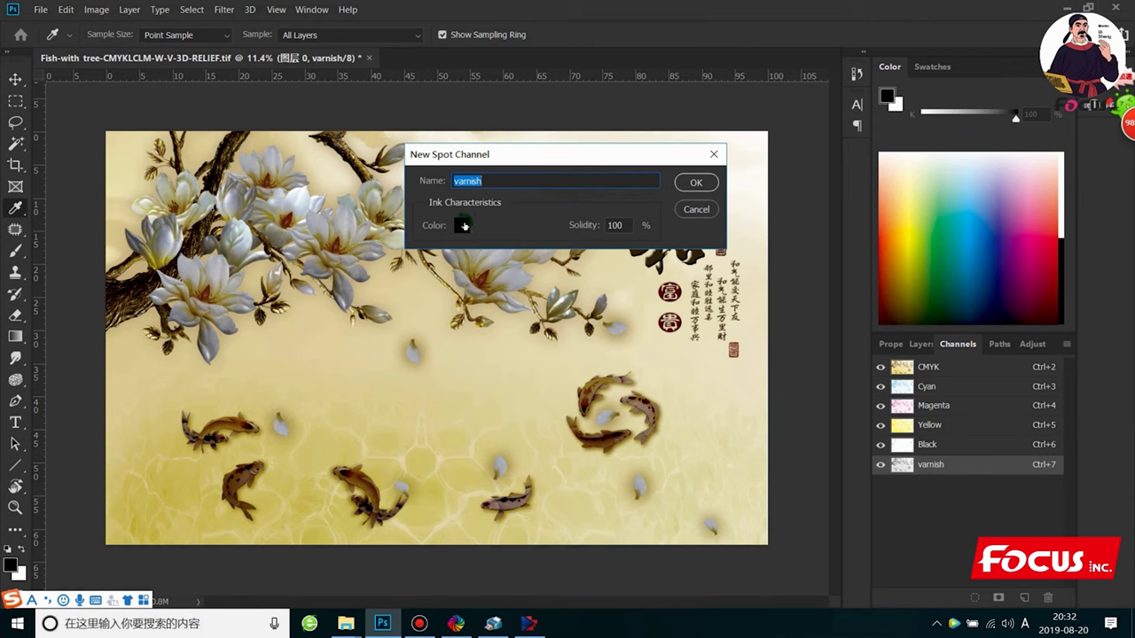
pyautogui.click(462, 225)
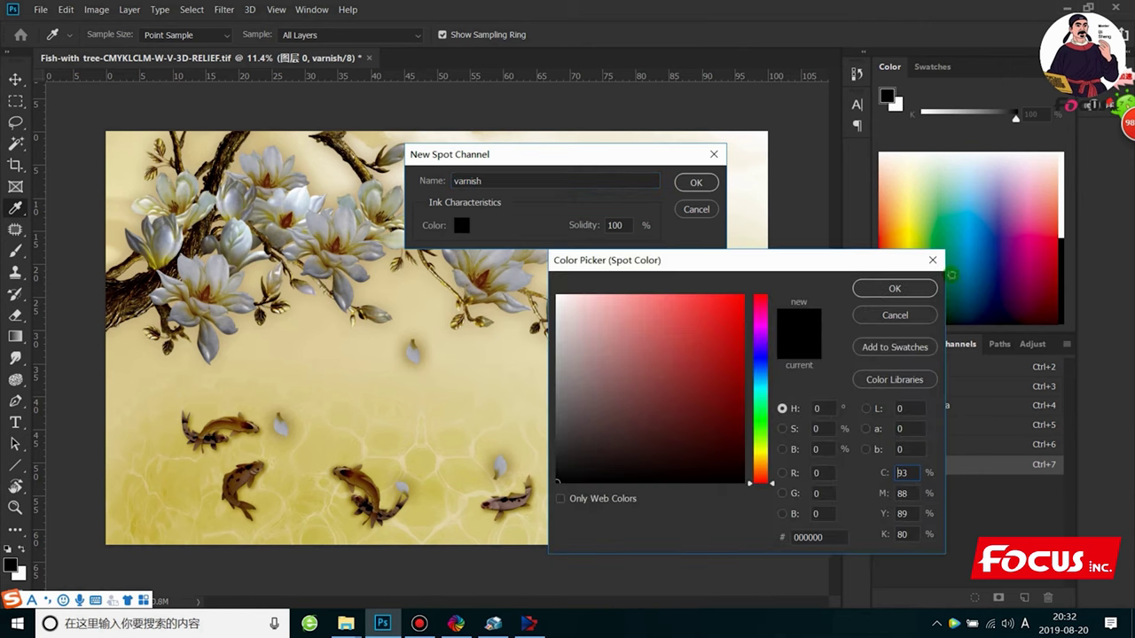
pyautogui.click(911, 289)
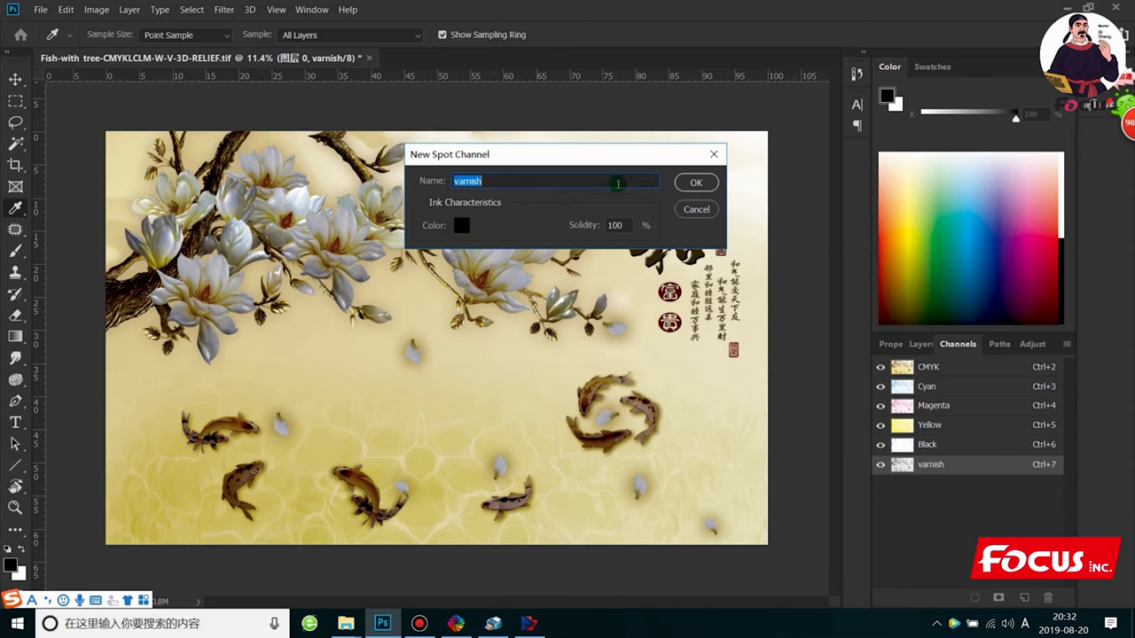
pyautogui.write('Whit')
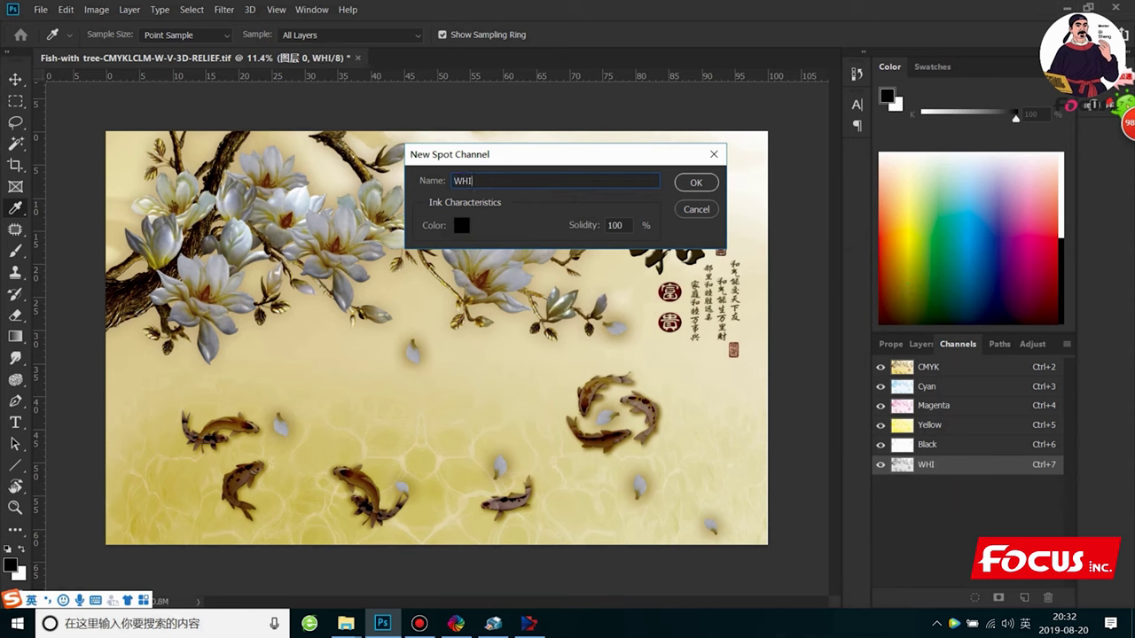
pyautogui.write('e layer')
pyautogui.click(696, 182)
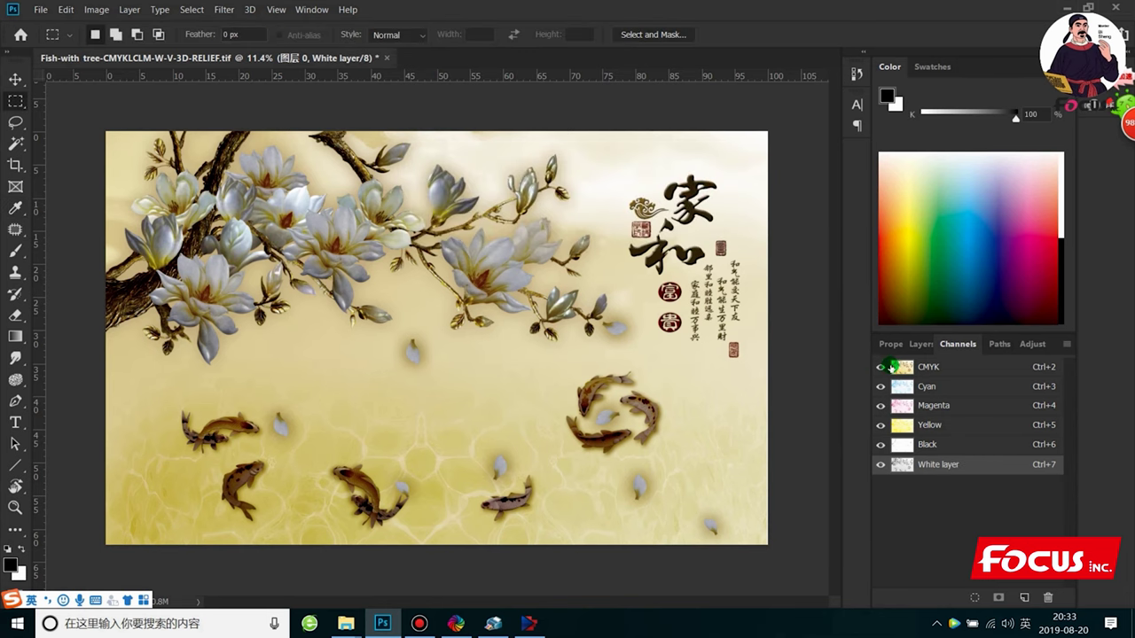
# - Hide the CMYK channels and examine the White layer spot channel's tonal detail on the branches and flowers
pyautogui.click(881, 366)
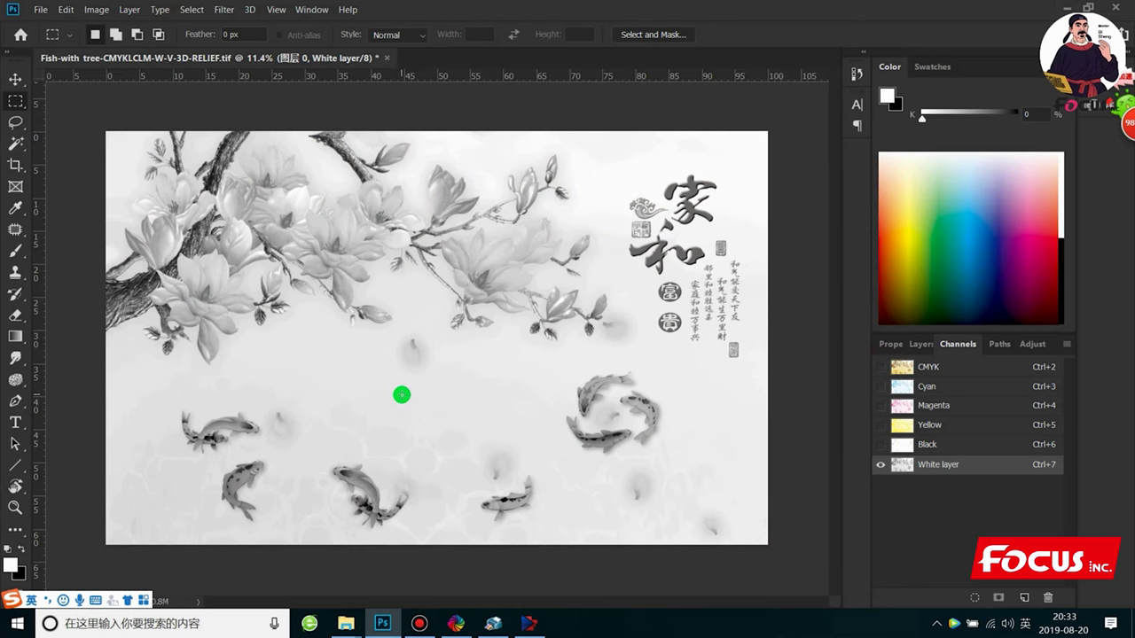
pyautogui.scroll(1, 168, 314)
pyautogui.scroll(1, 104, 285)
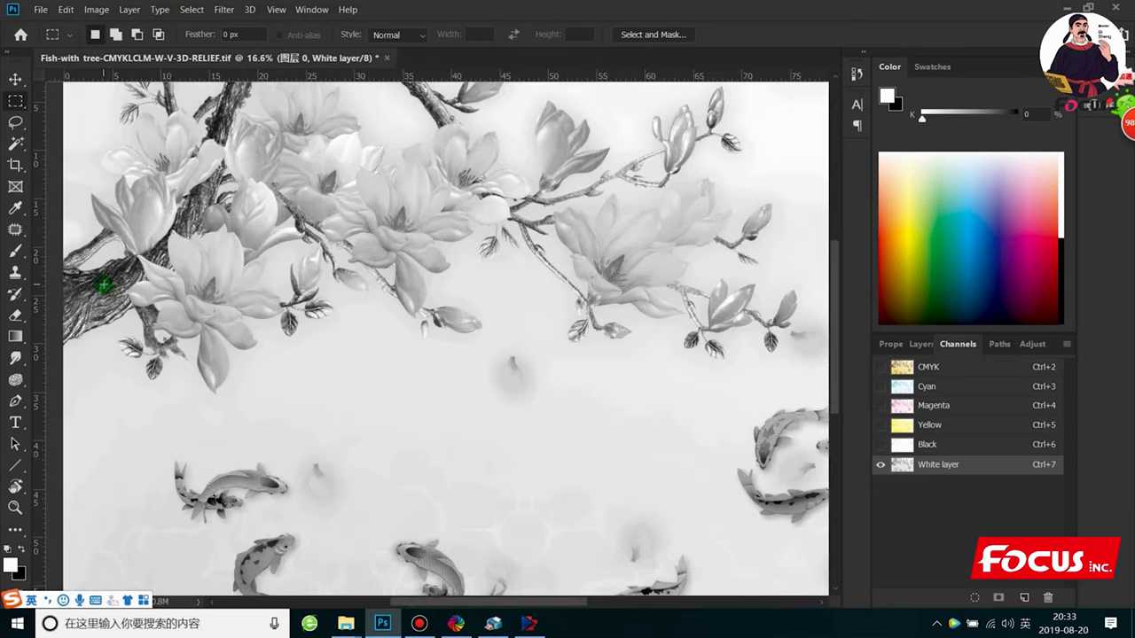
pyautogui.scroll(1, 104, 285)
pyautogui.scroll(1, 254, 385)
pyautogui.scroll(1, 304, 283)
pyautogui.scroll(1, 170, 291)
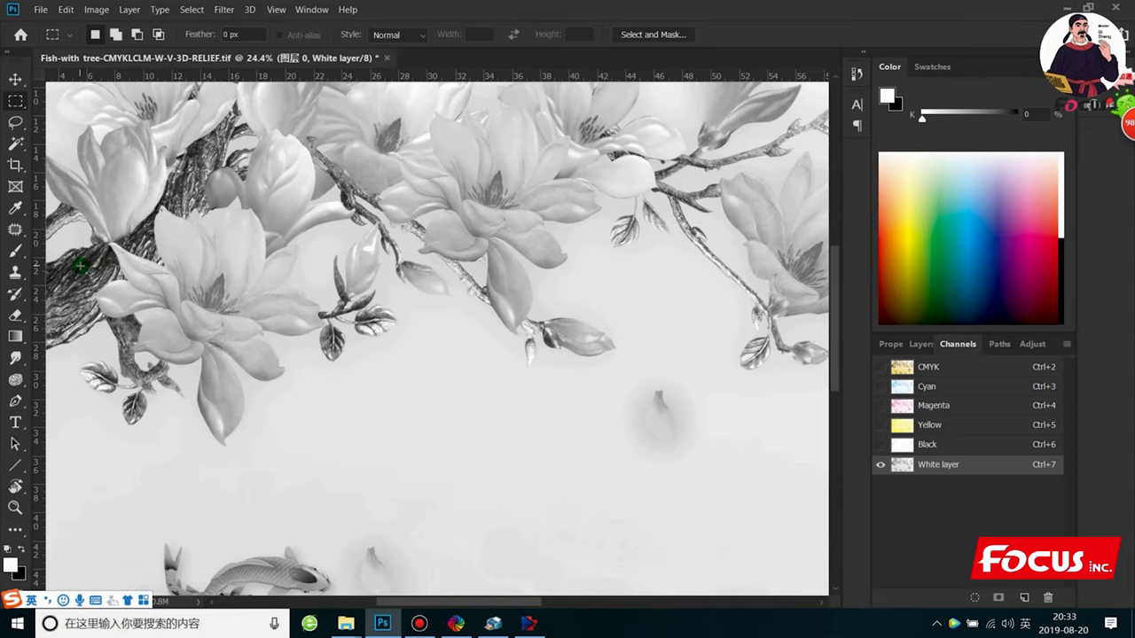
pyautogui.scroll(-1, 79, 264)
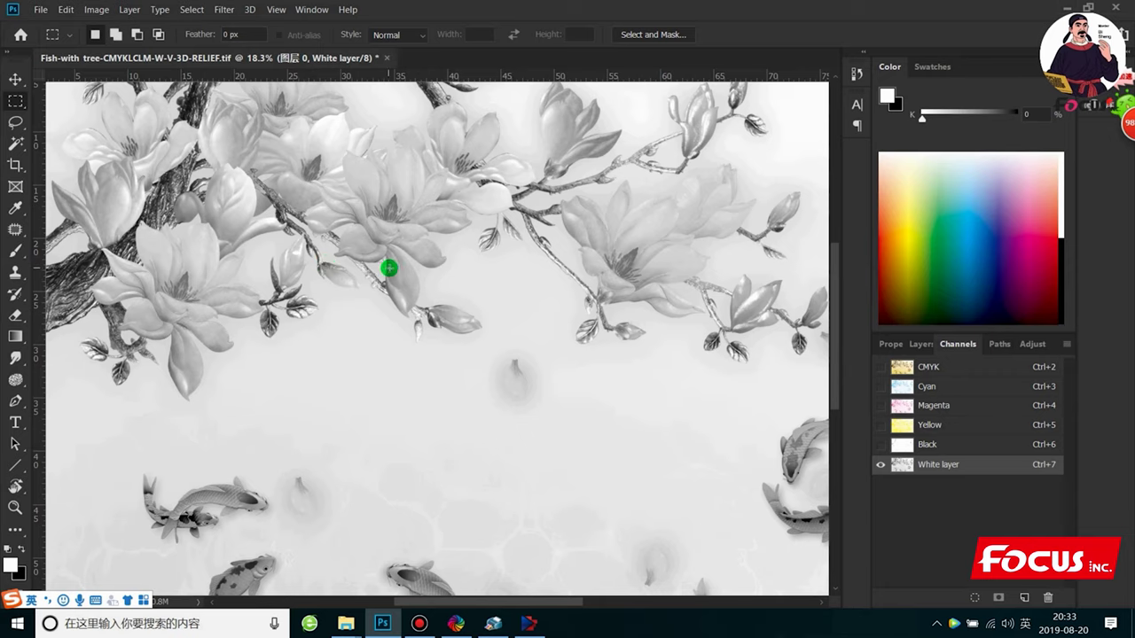
pyautogui.scroll(-2, 399, 269)
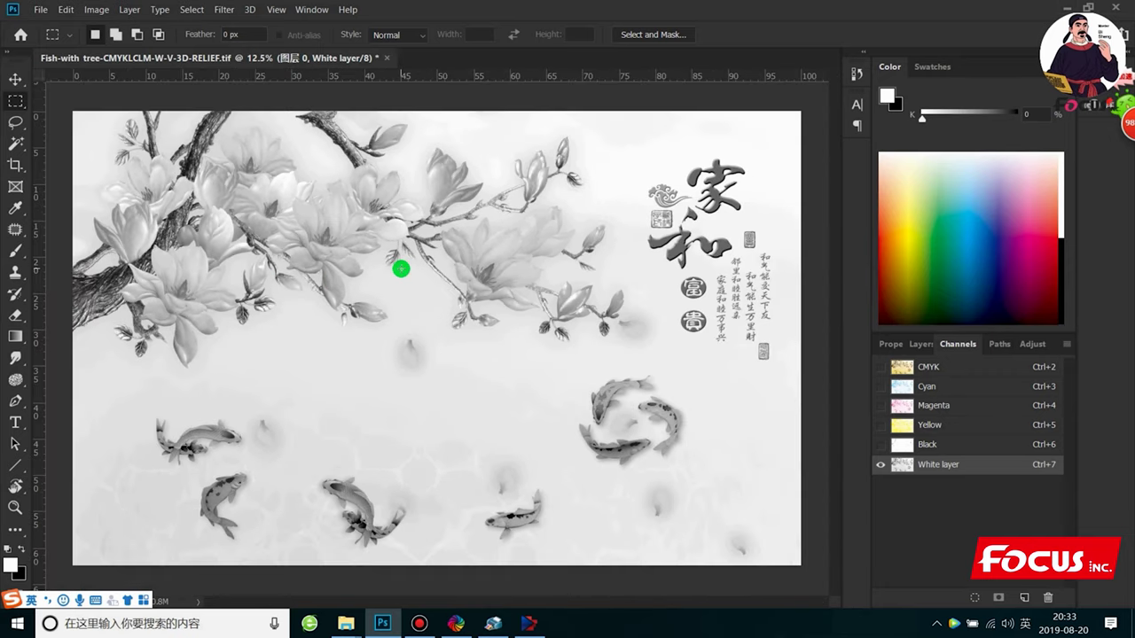